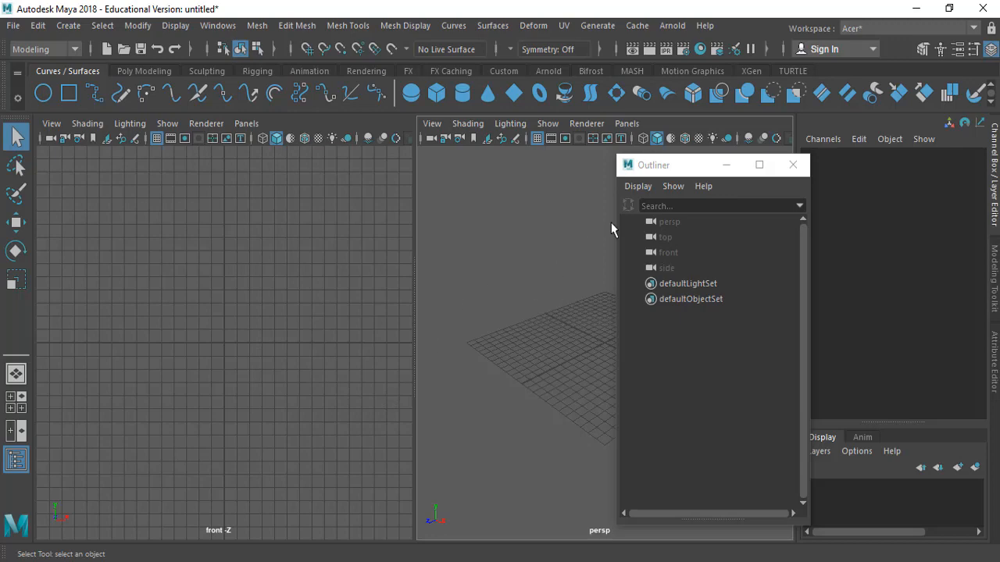
Switch the viewports to a two-pane layout and hide the Outliner window
key("space")
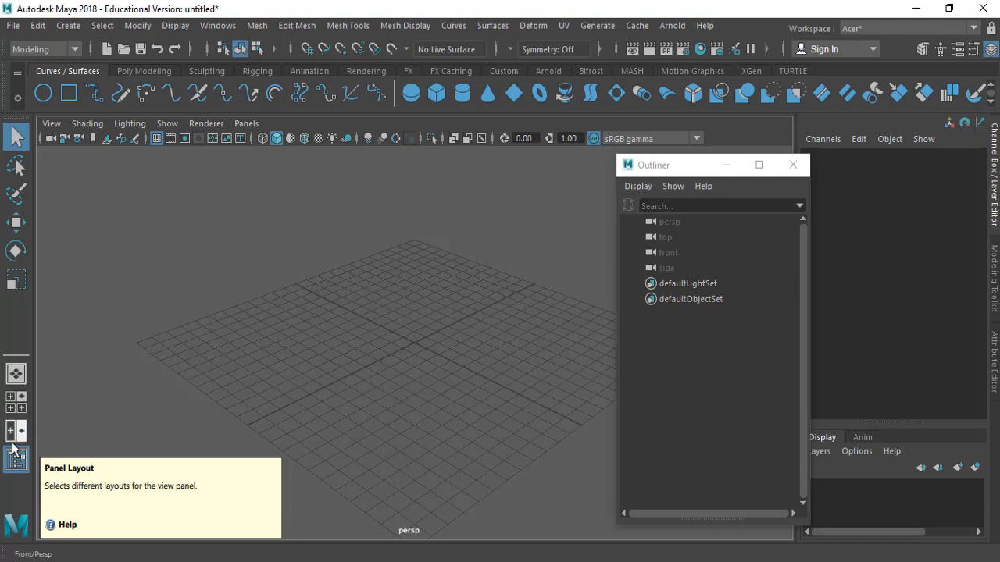
left_click(16, 376)
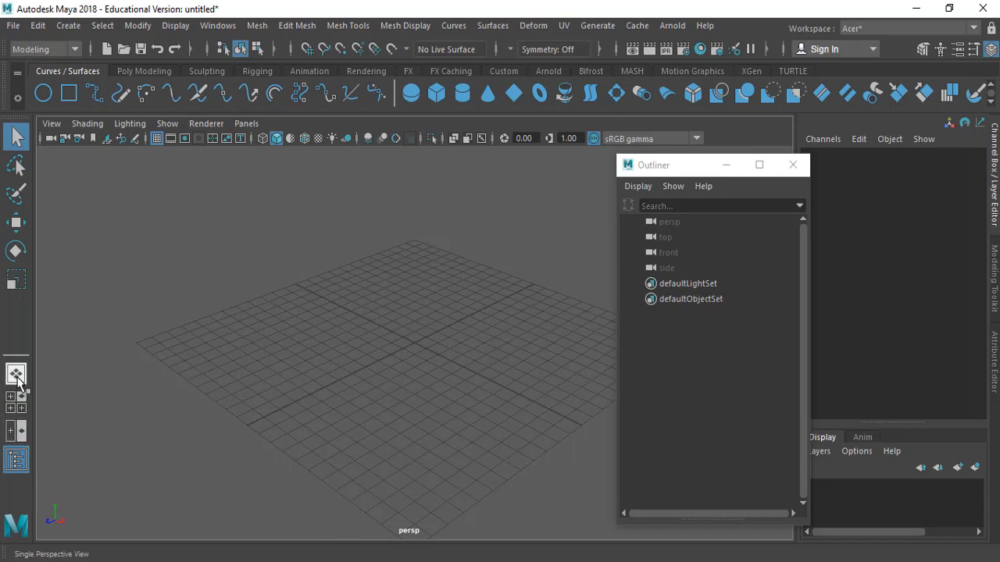
left_click(23, 409)
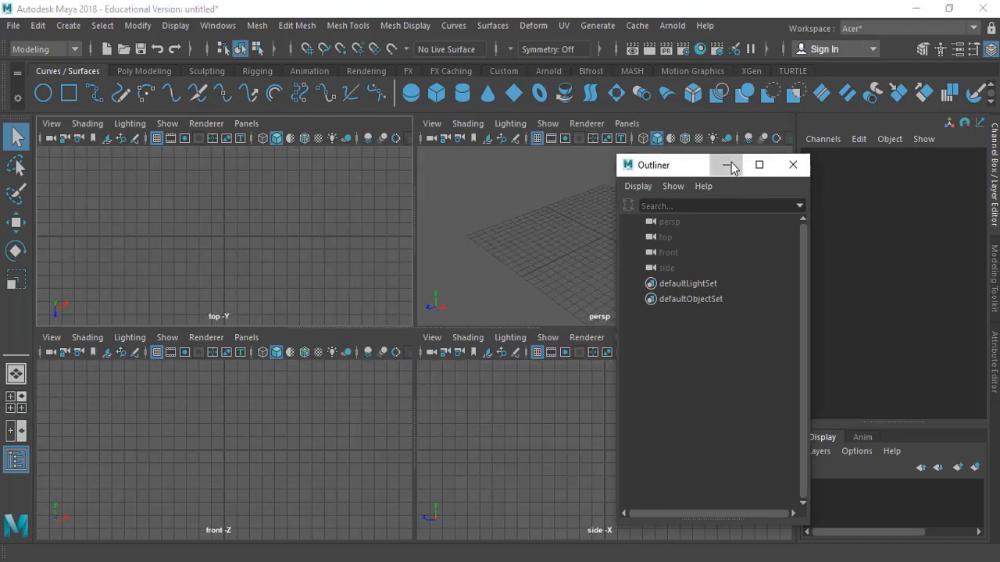
left_click(726, 165)
left_click(16, 430)
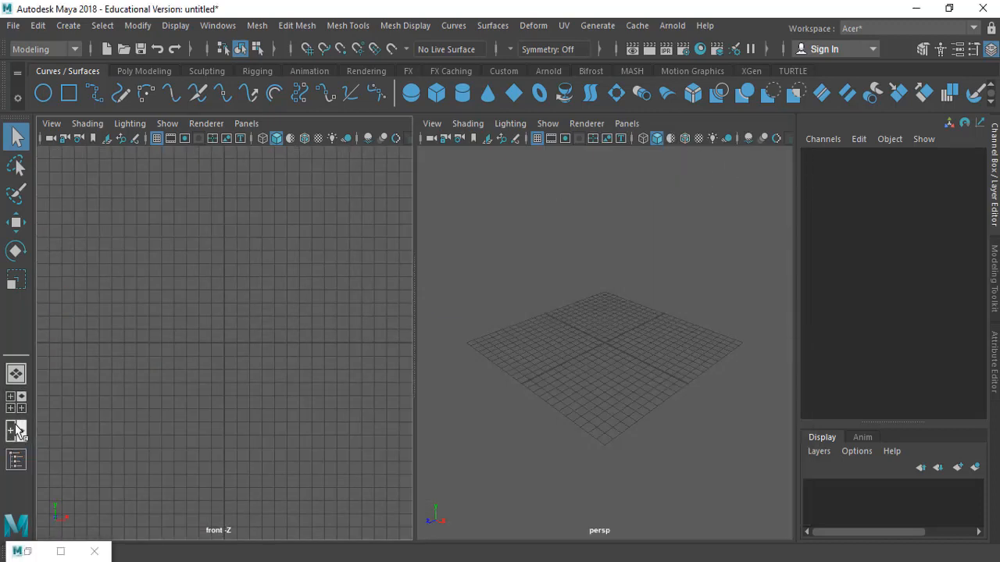
left_click(17, 460)
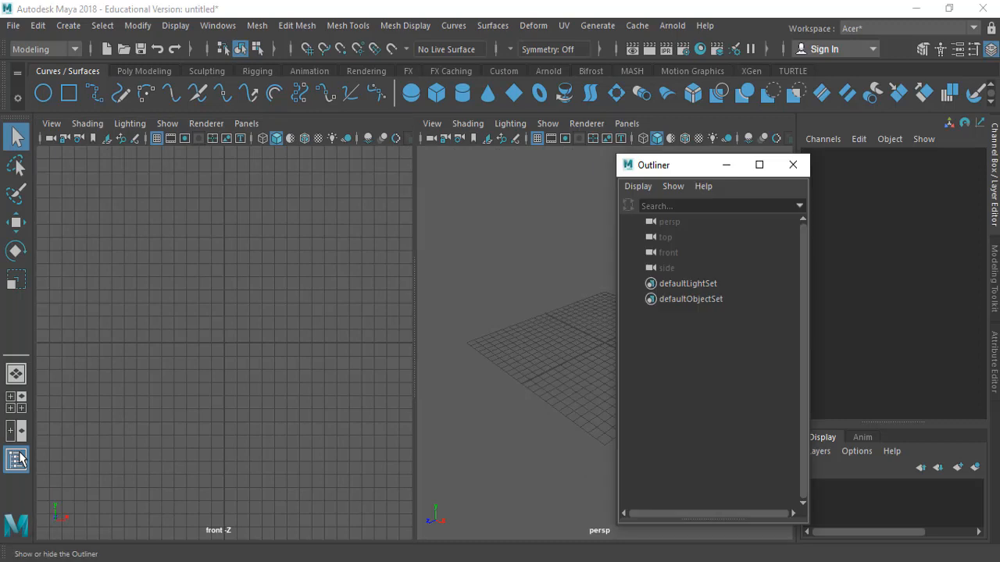
left_click(725, 165)
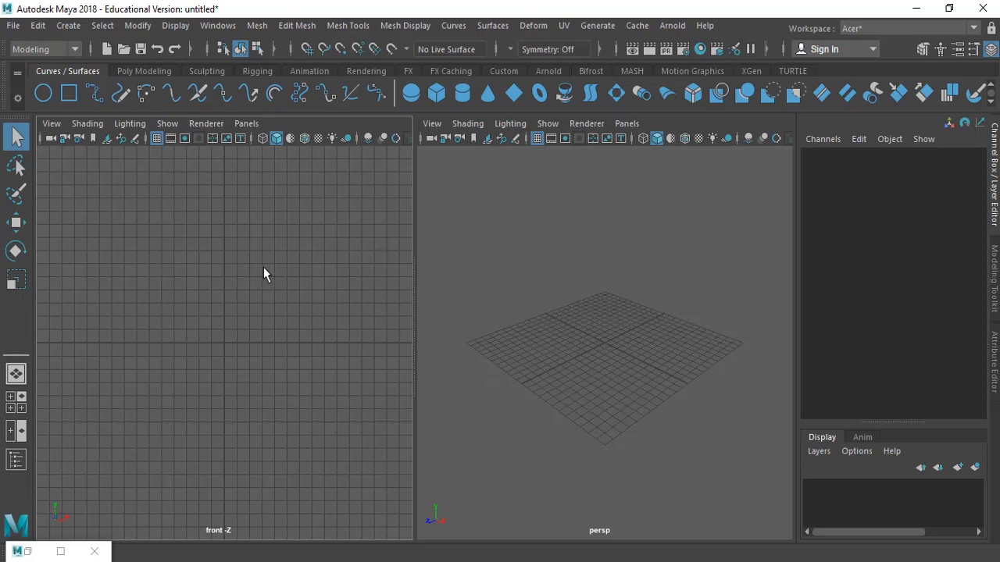
Change the left viewport pane to the side orthographic view
left_click(257, 126)
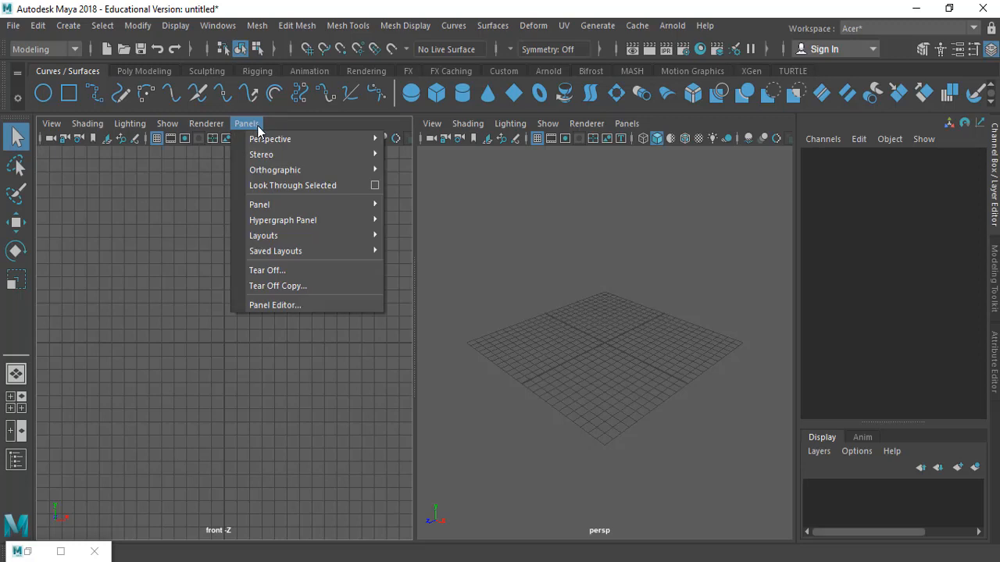
left_click(259, 129)
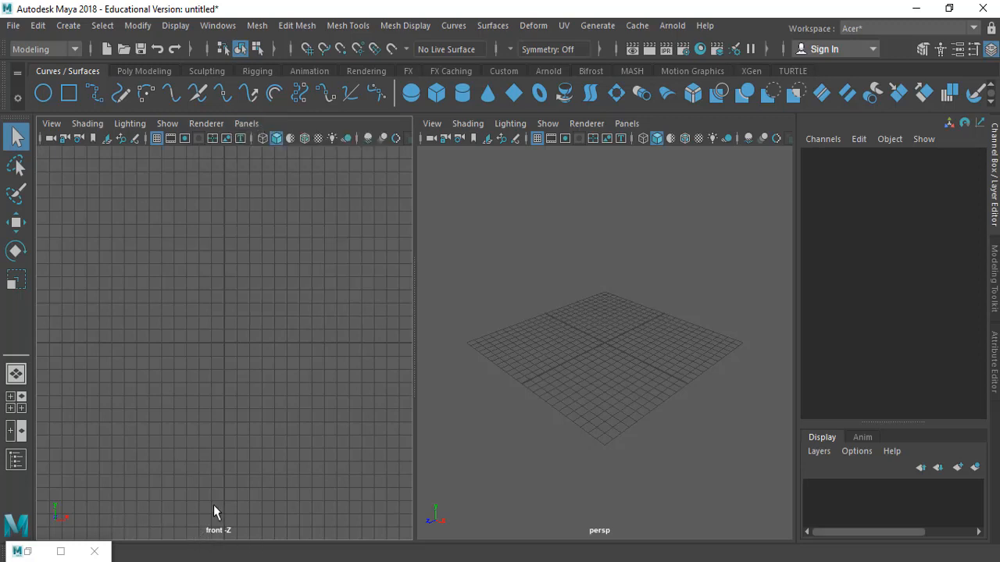
left_click(246, 123)
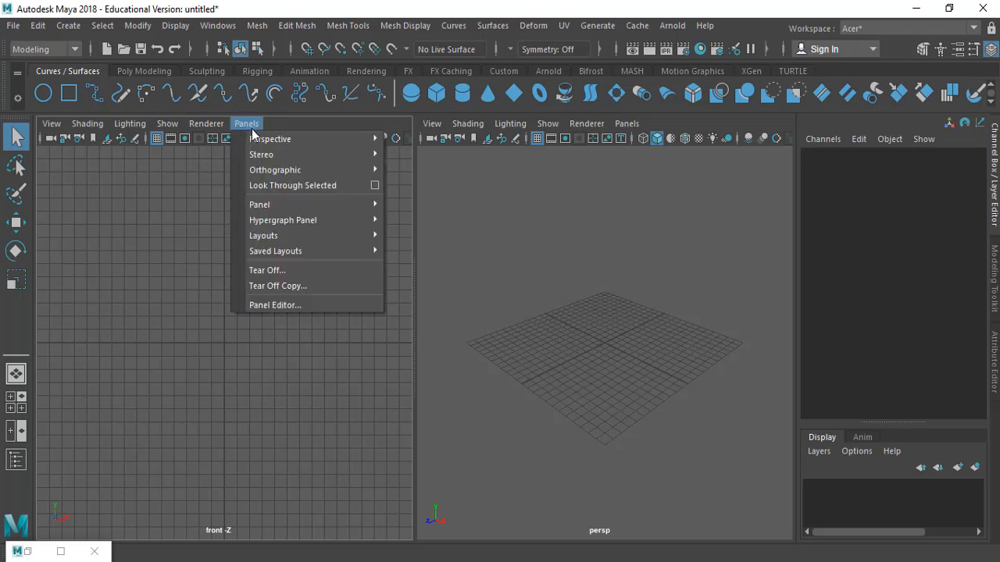
mouse_move(293, 174)
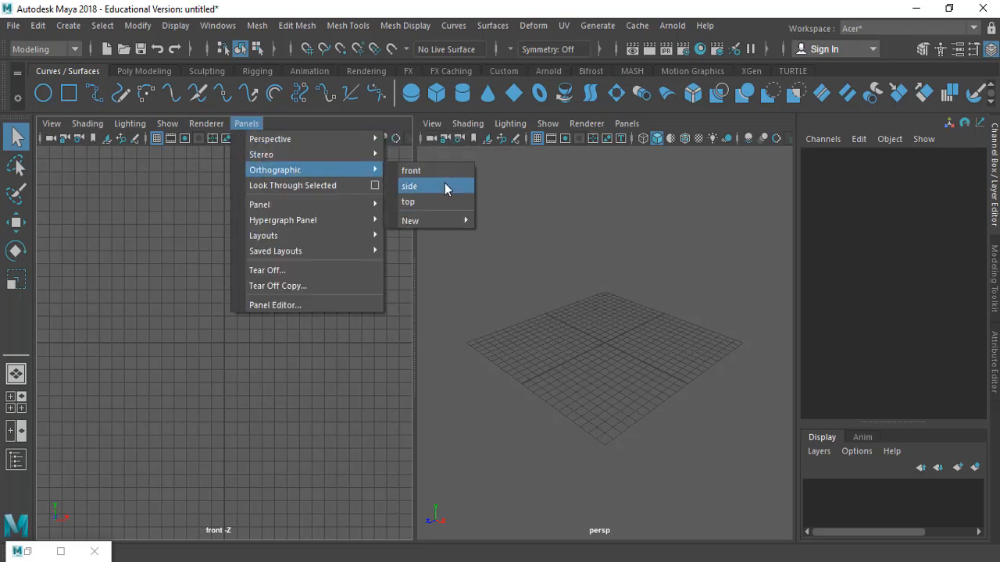
left_click(445, 188)
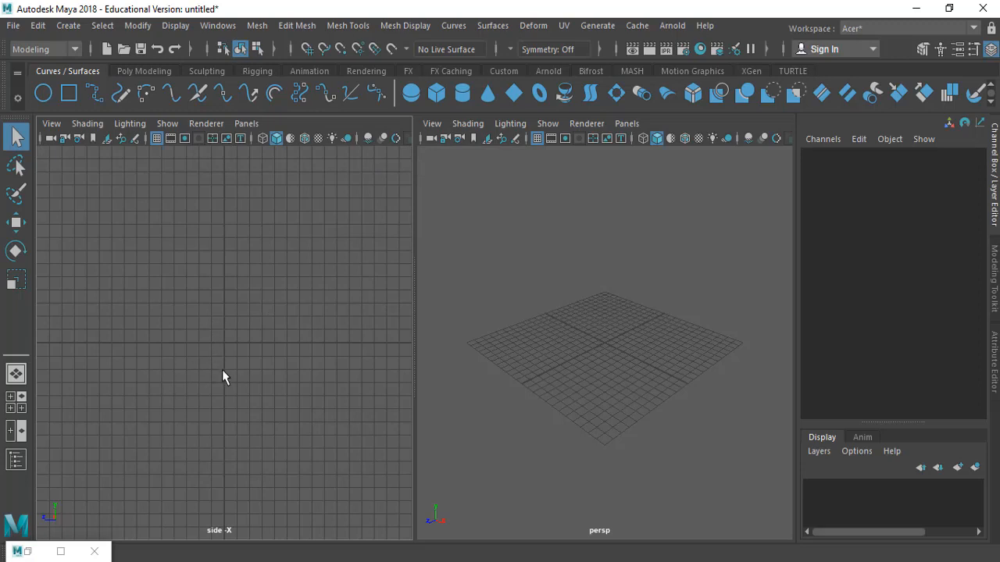
Maximize the side view and consult the rocket reference drawing in the assignment PDF
key("space")
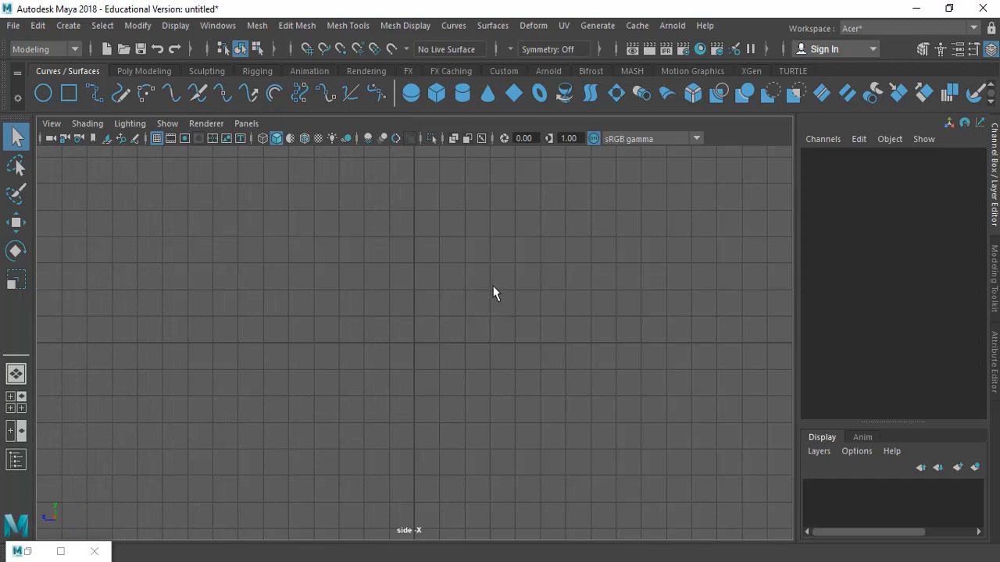
middle_click_drag(493, 286, 482, 380, "alt")
right_click_drag(482, 381, 415, 435, "alt")
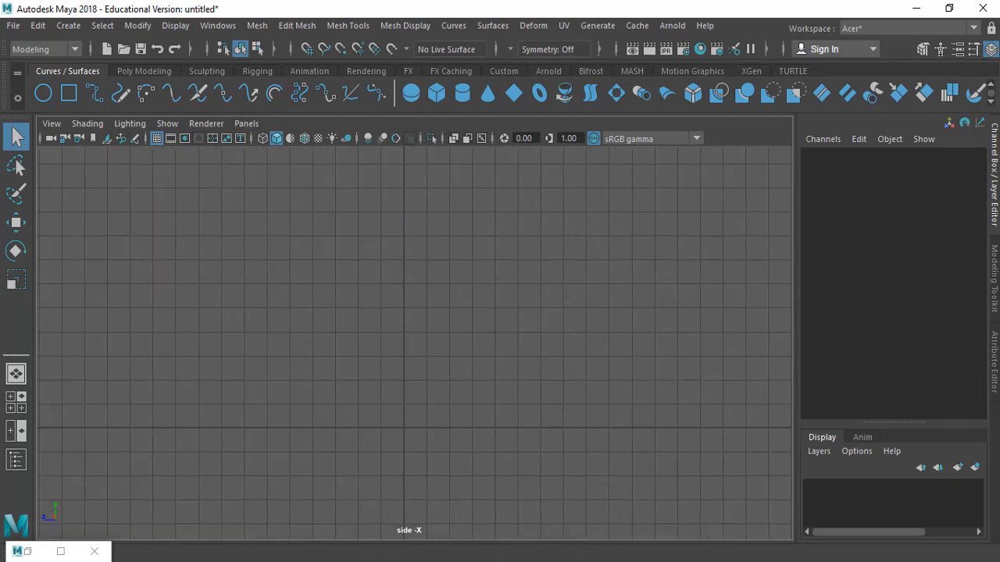
mouse_move(523, 556)
left_click(585, 527)
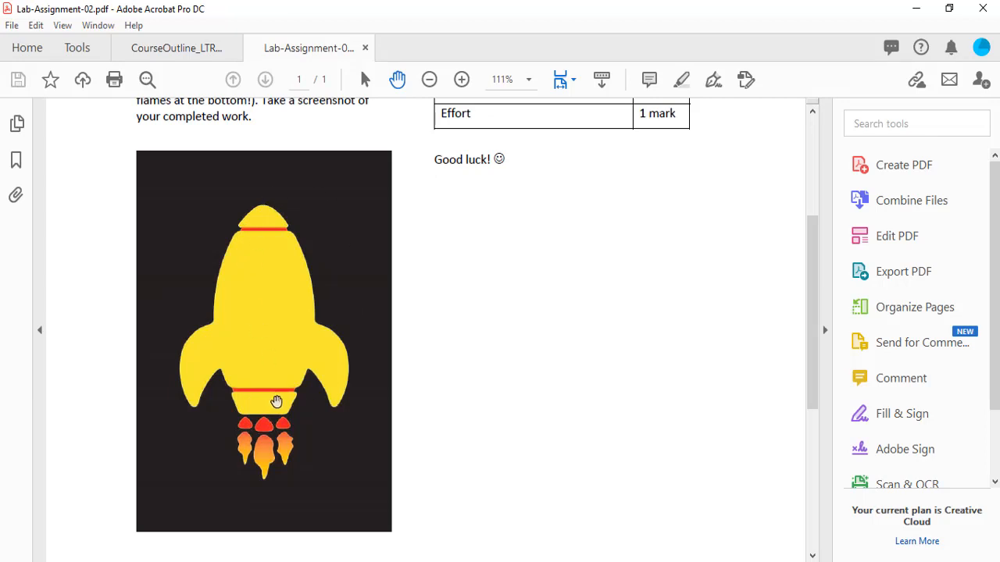
key("alt+Tab")
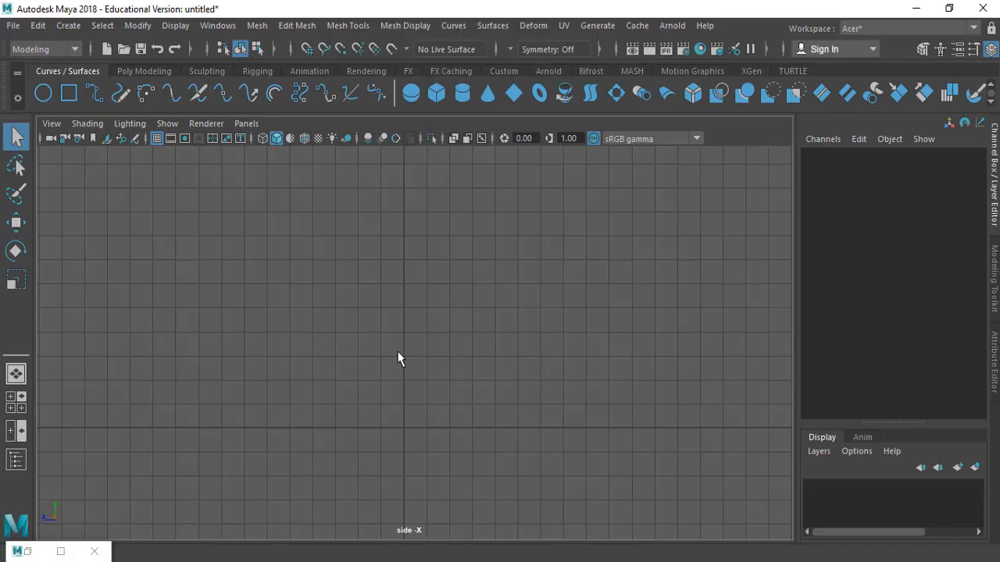
Activate the CV Curve Tool from the curve tools
left_click(68, 26)
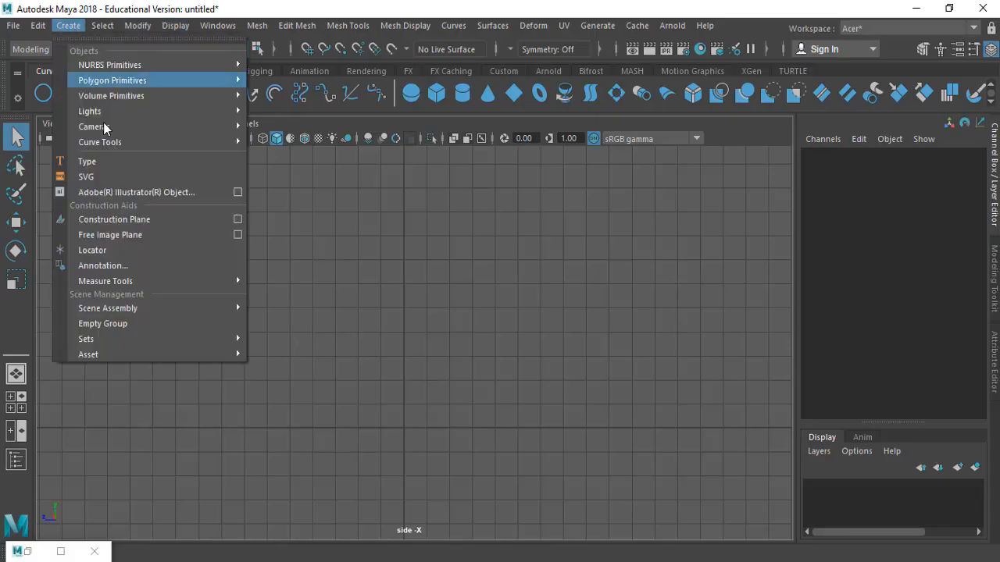
mouse_move(129, 144)
left_click(291, 156)
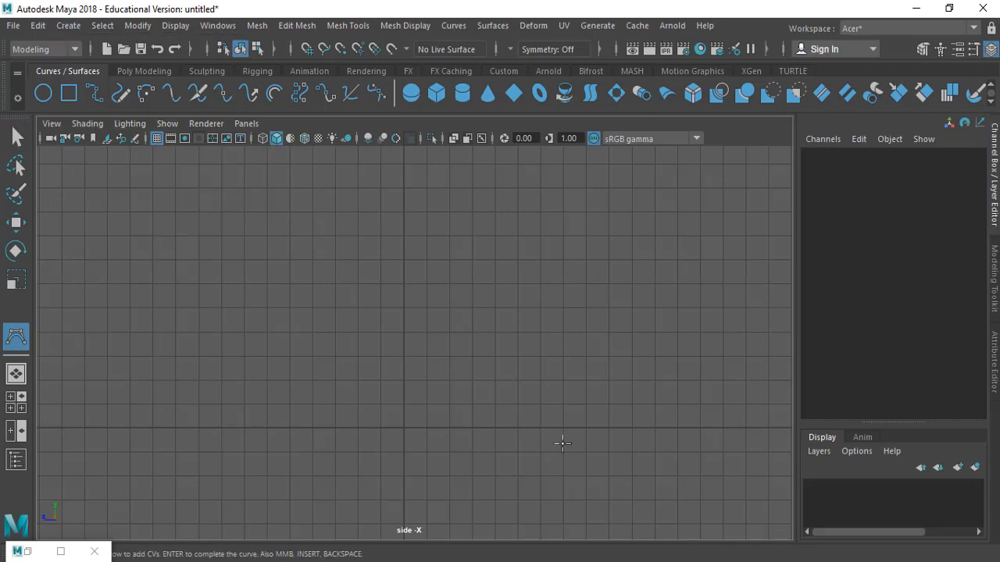
scroll(446, 335, "up", 2)
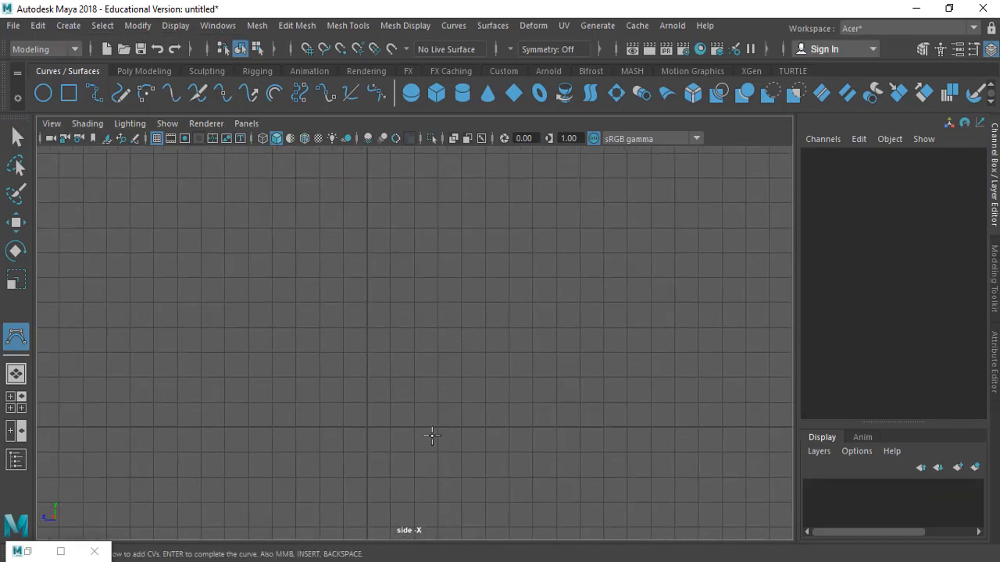
left_click(68, 25)
mouse_move(112, 148)
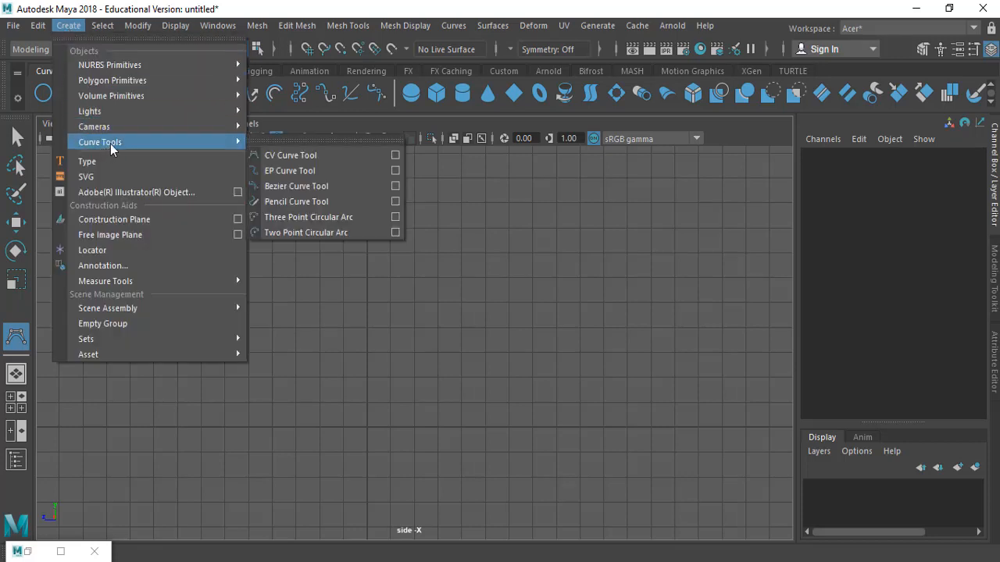
left_click(321, 158)
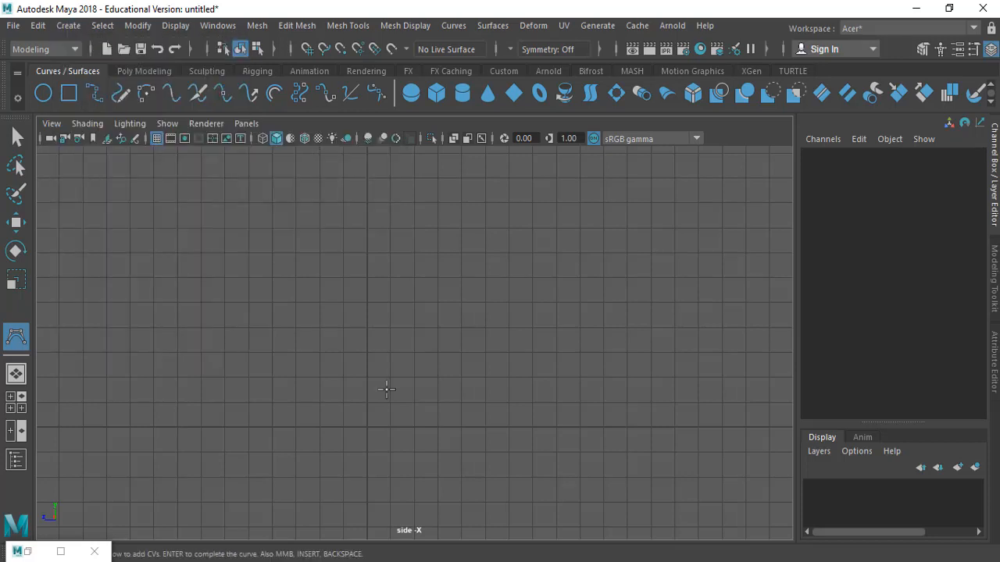
Start the rocket's profile curve by placing CVs along a flat base line and bending it upward
left_click(368, 428)
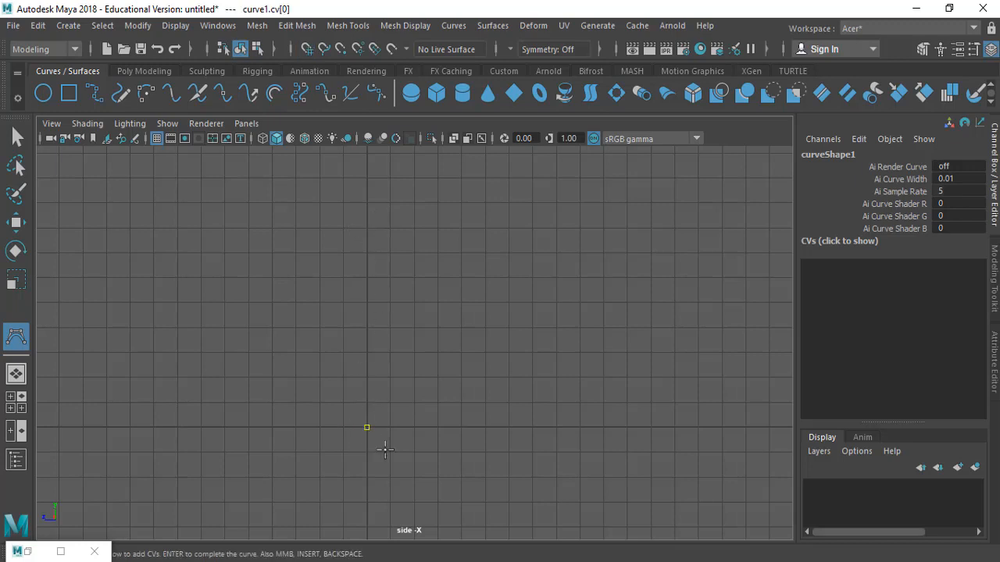
left_click_drag(513, 422, 491, 427)
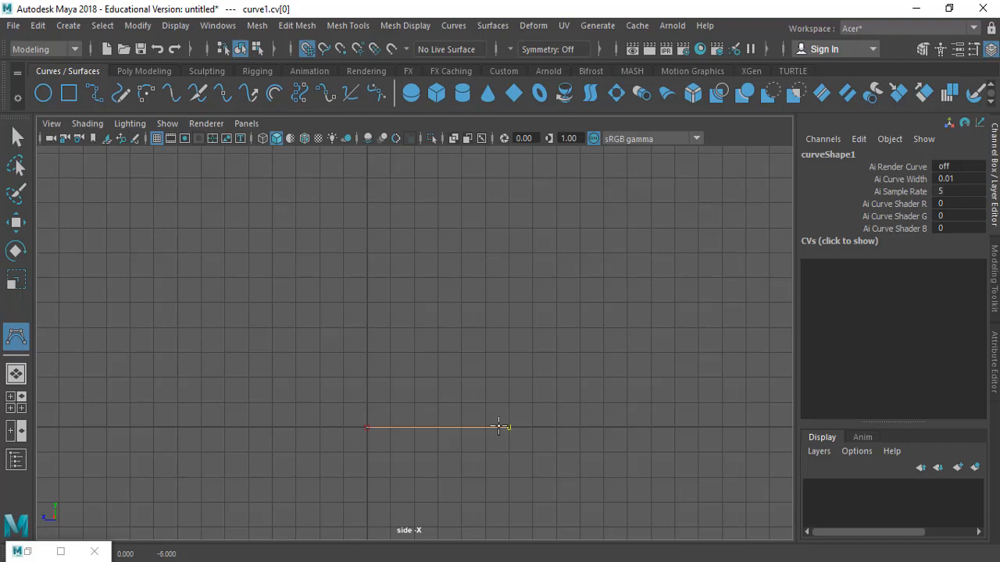
mouse_move(531, 423)
left_mouse_down()
mouse_move(549, 421)
mouse_move(531, 423)
left_mouse_up()
left_click(556, 428)
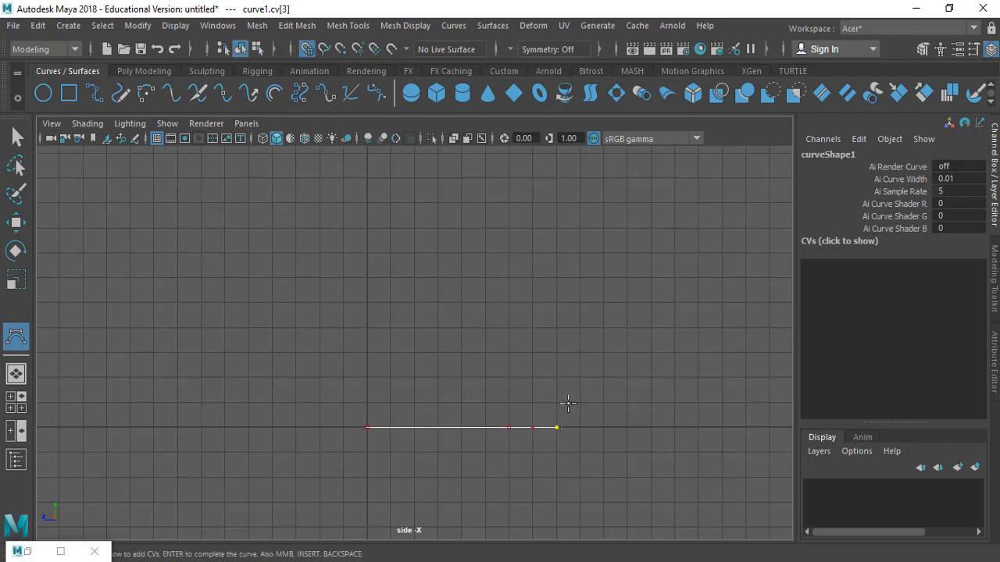
left_click_drag(568, 403, 561, 402)
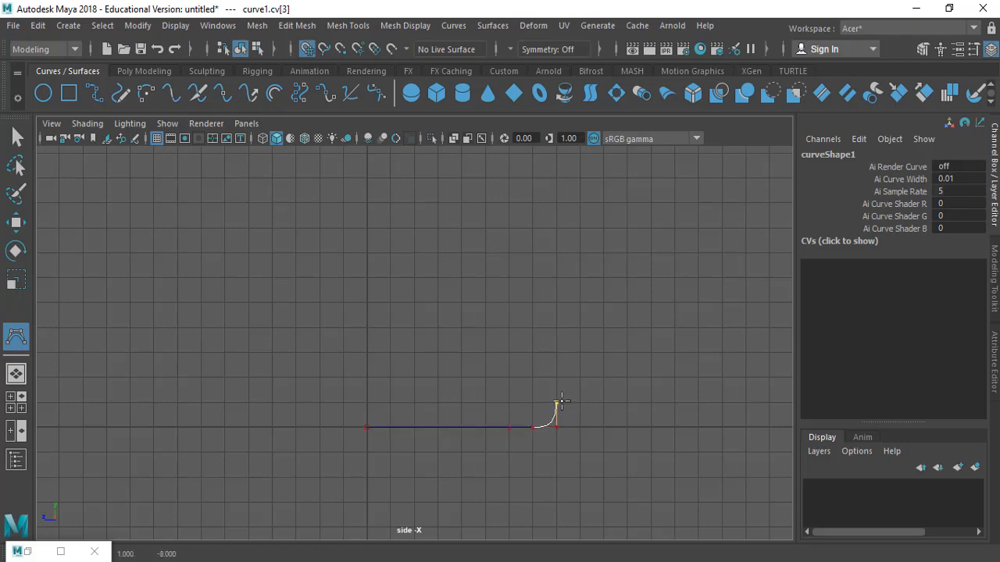
key("alt+Tab")
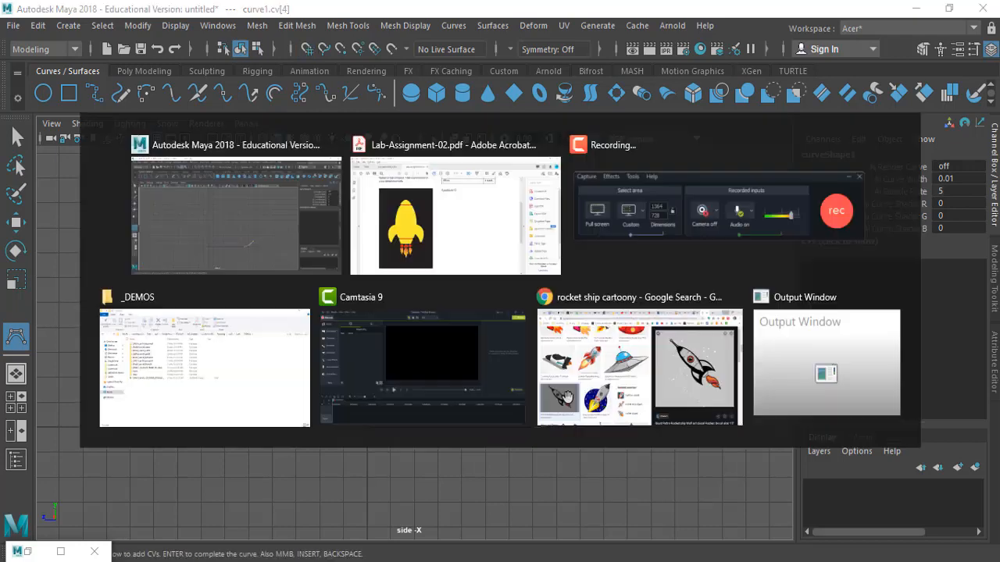
key("alt+Tab")
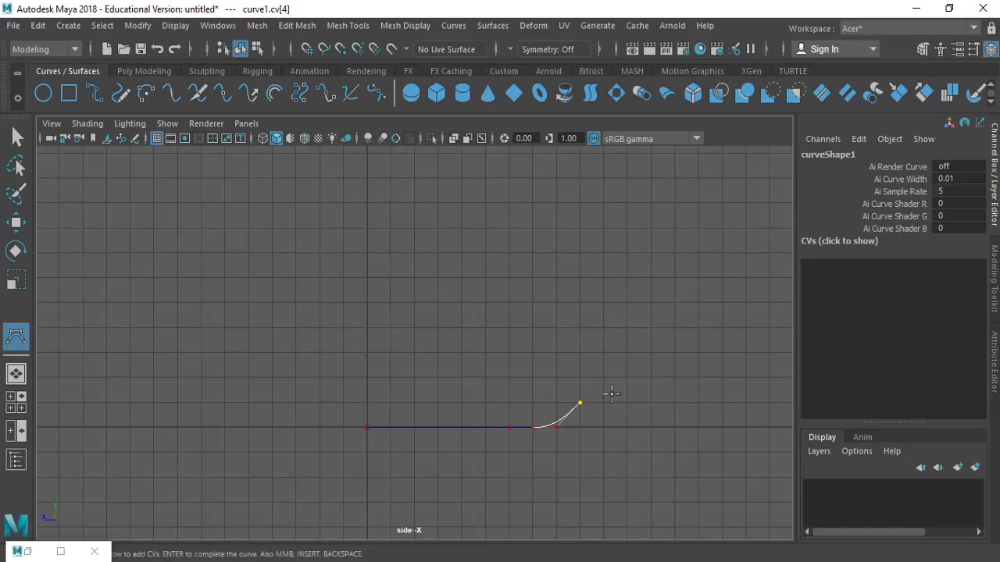
Continue placing CVs up the rocket's side, bowing the profile outward
middle_click_drag(608, 393, 504, 381, "alt")
left_click_drag(509, 363, 506, 360)
middle_click_drag(580, 325, 568, 368, "alt")
right_click_drag(618, 358, 406, 348, "alt")
left_click_drag(547, 274, 501, 284)
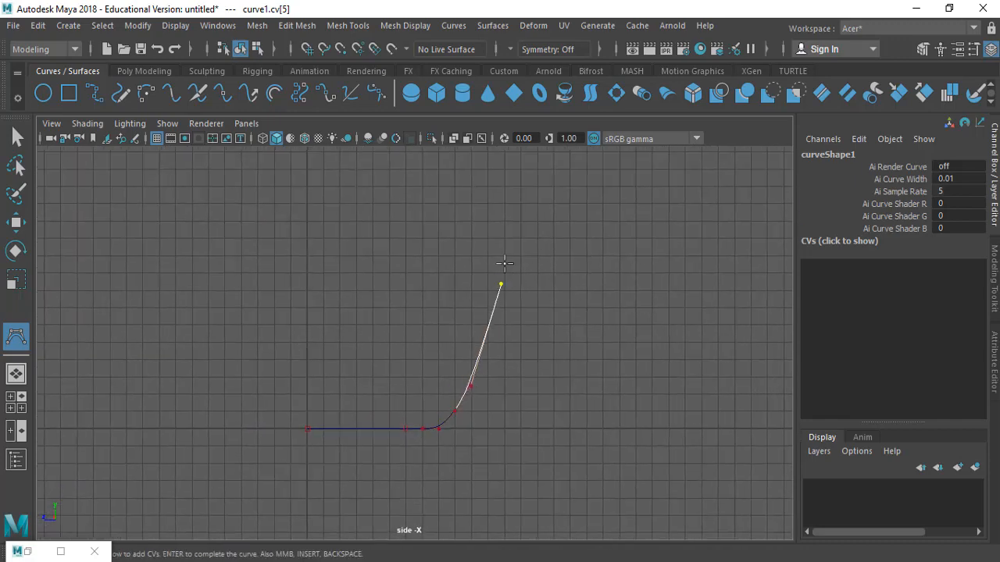
left_click_drag(501, 243, 489, 196)
middle_click_drag(526, 313, 526, 381, "alt")
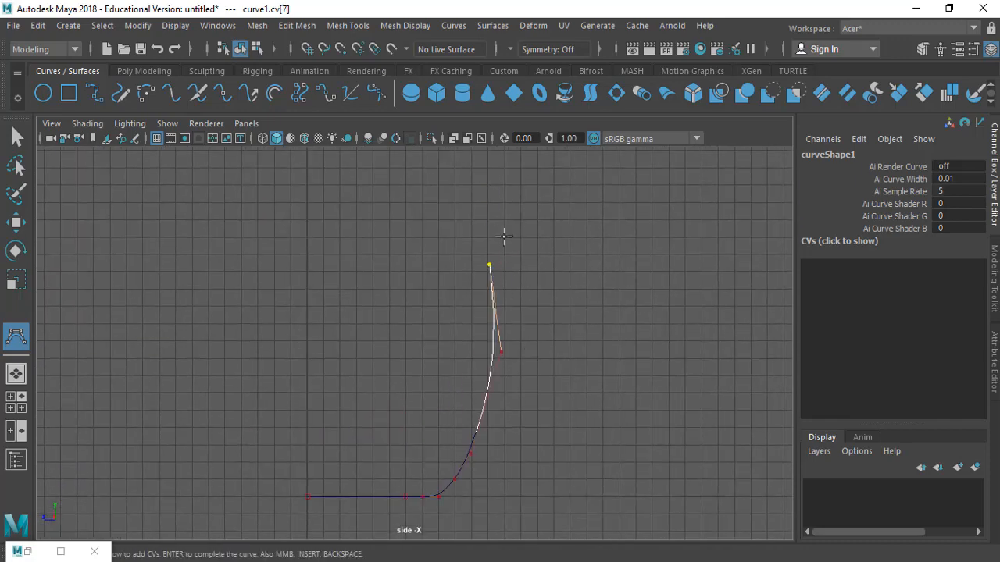
left_click_drag(491, 206, 471, 196)
middle_click_drag(498, 295, 498, 329, "alt")
left_click_drag(484, 241, 455, 207)
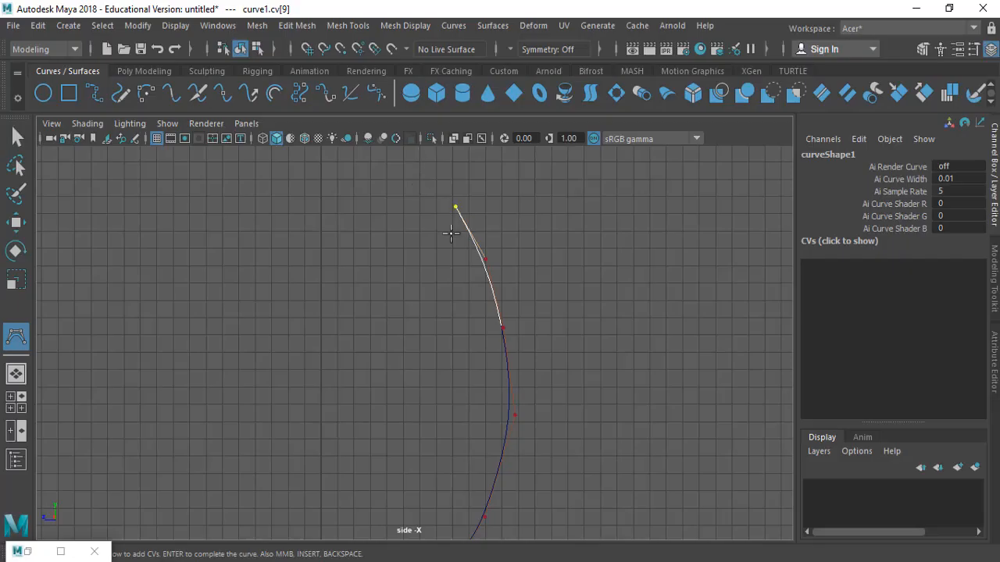
Add more CVs curving the profile inward toward the rocket's nose
left_click_drag(446, 234, 479, 232)
right_click_drag(548, 312, 307, 299, "alt")
middle_click_drag(431, 270, 464, 403, "alt")
left_click_drag(439, 282, 444, 288)
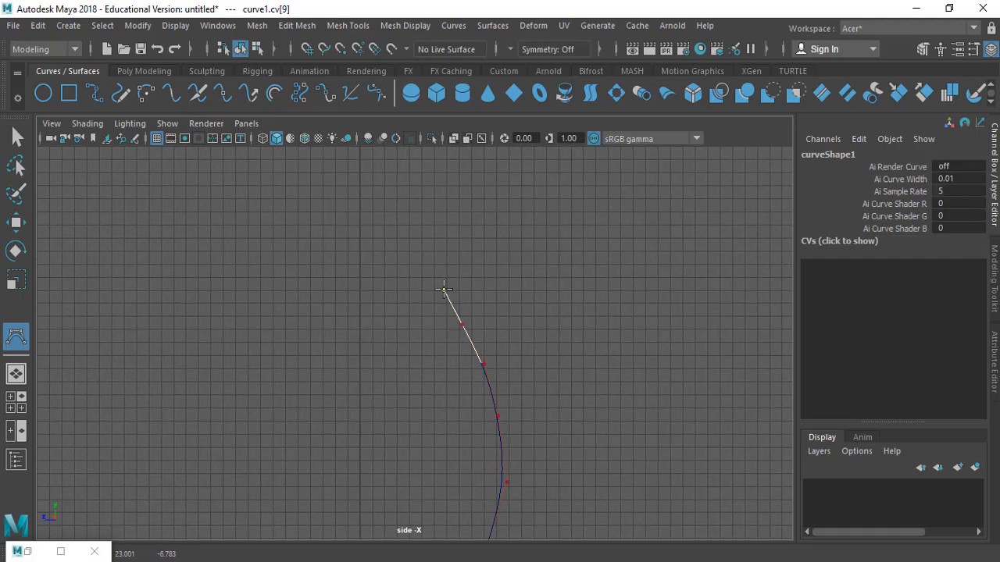
middle_click_drag(435, 320, 420, 155, "alt")
middle_click_drag(425, 208, 467, 376, "alt")
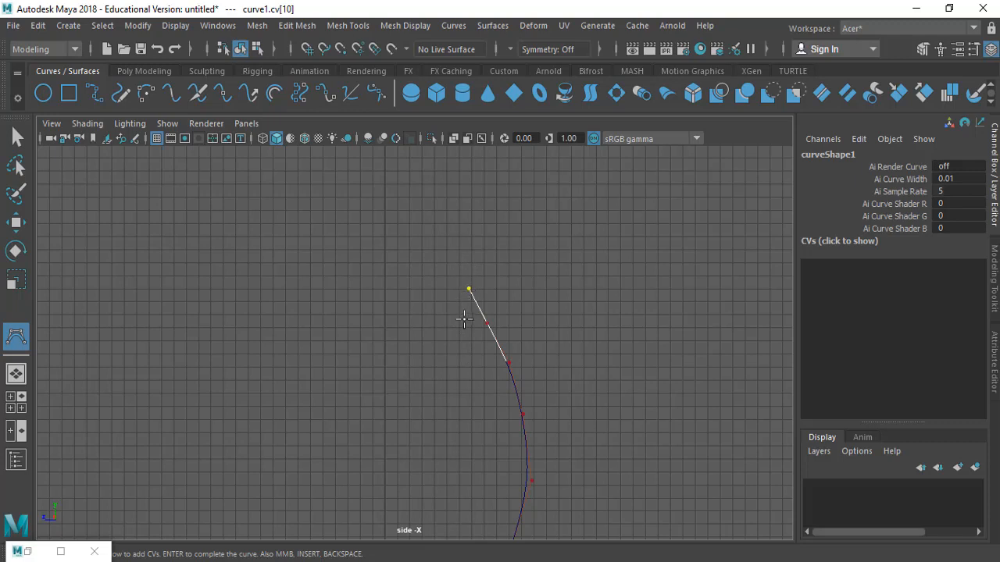
Remove the last three placed CVs from the curve
middle_click_drag(485, 276, 501, 271)
key("BackSpace")
key("BackSpace")
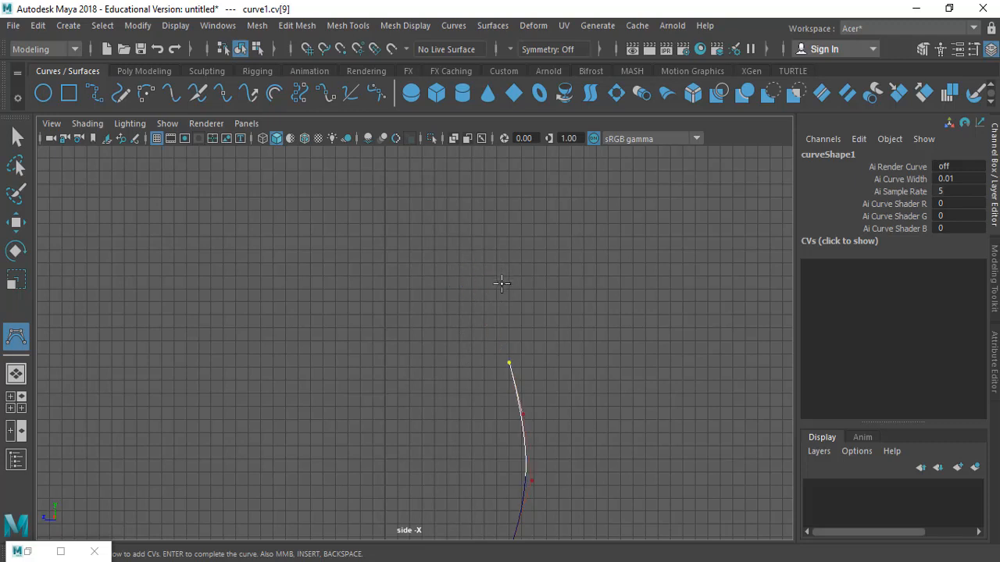
key("BackSpace")
Add a CV near the top of the side, curving the profile inward toward the nose
left_click_drag(525, 320, 483, 275)
left_click(469, 259)
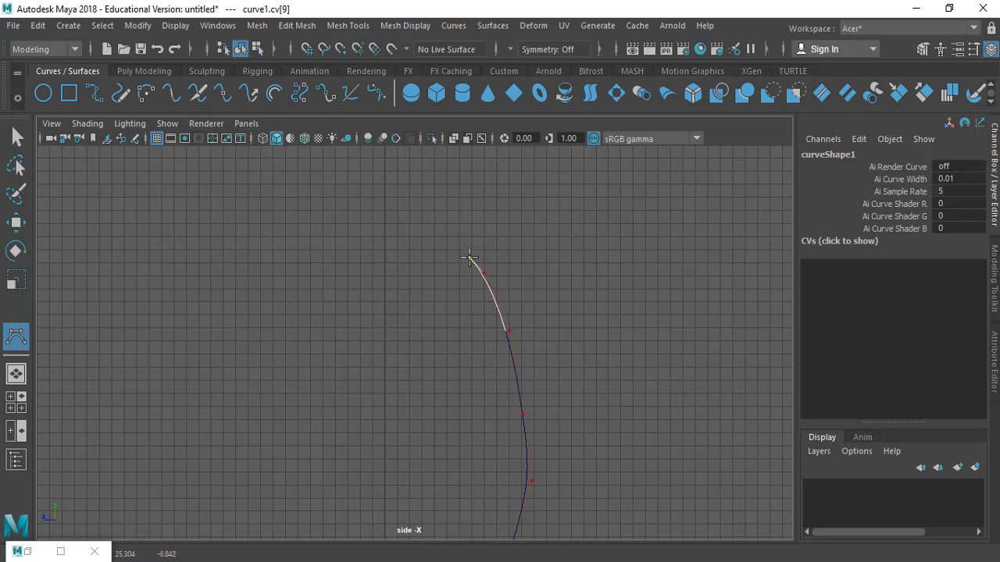
middle_click_drag(475, 386, 473, 298, "alt")
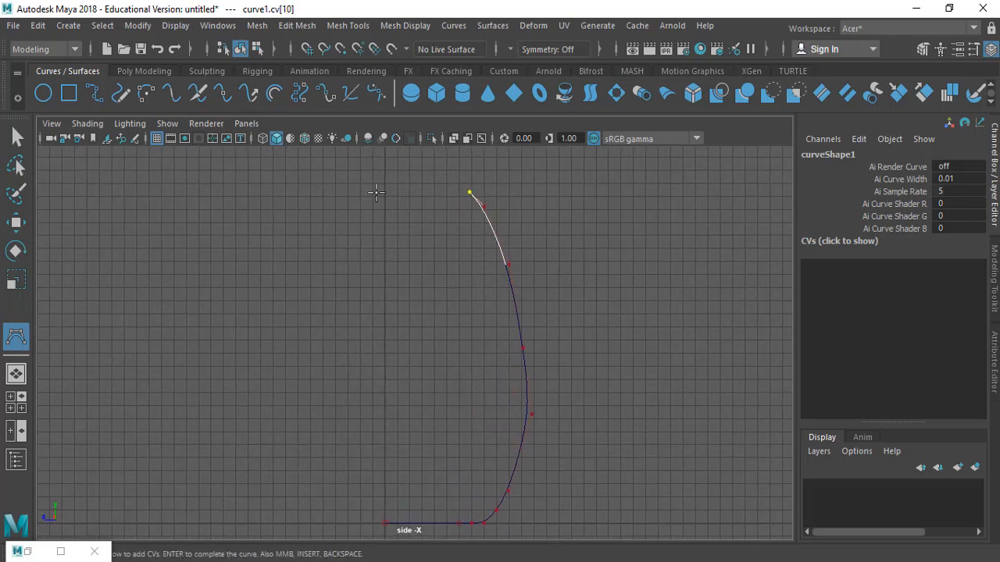
left_click_drag(347, 277, 582, 160, "ctrl+alt")
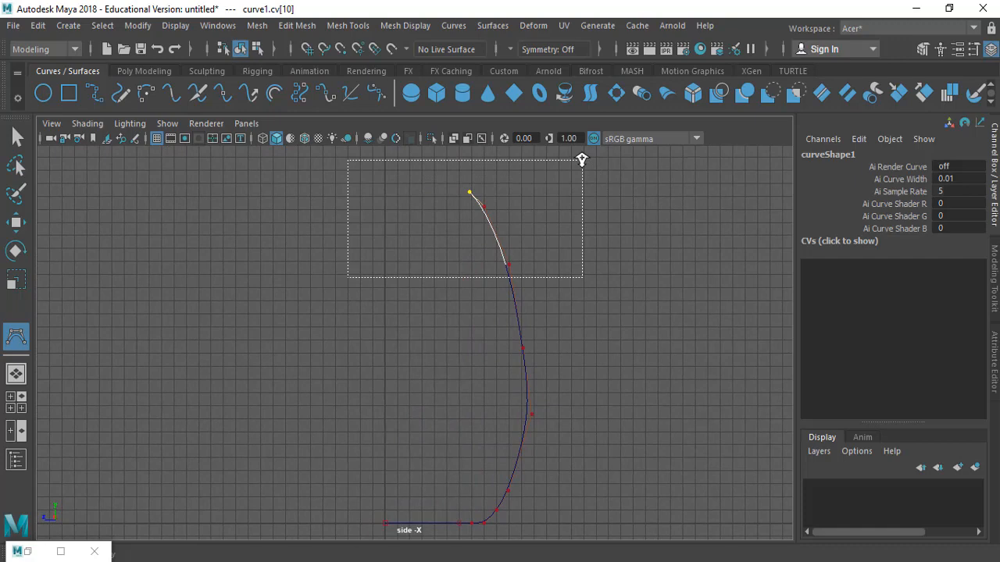
left_click_drag(582, 160, 581, 160, "ctrl+alt")
middle_click_drag(462, 297, 527, 317, "alt")
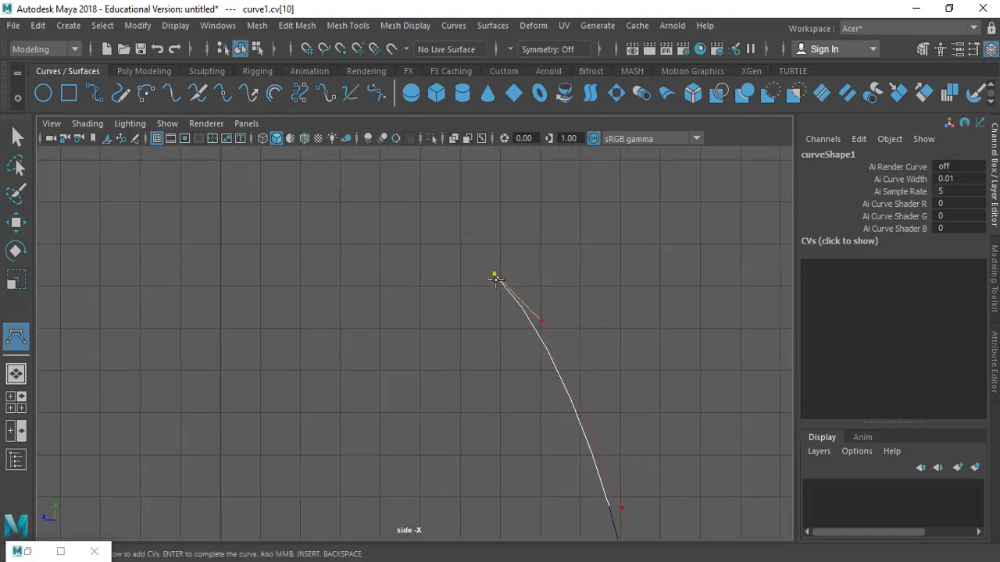
With grid snapping on, place CVs flat across the rocket's top to the centre axis and complete the curve
key("x")
left_click(469, 250)
left_click(420, 244)
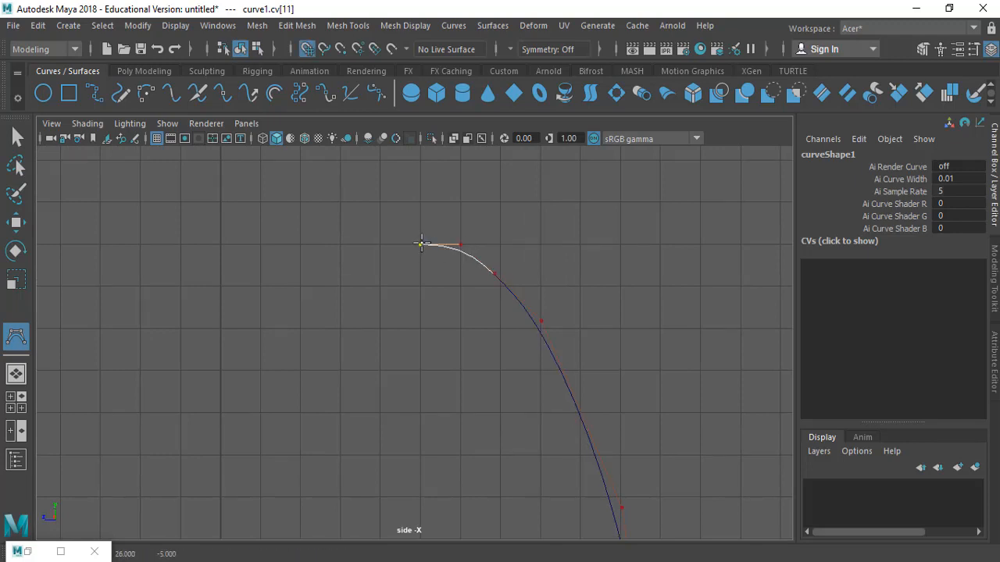
left_click(379, 244)
left_click(381, 244)
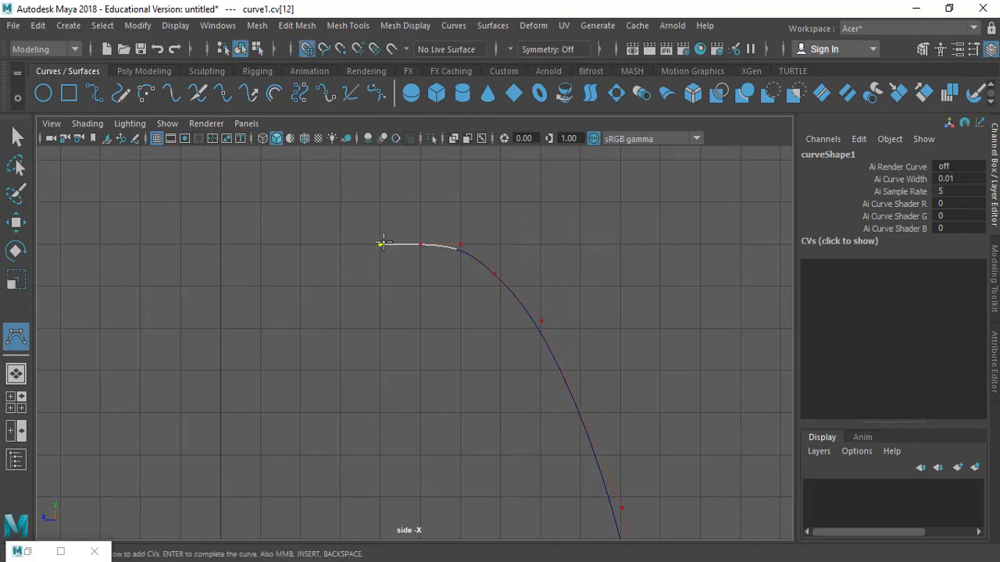
left_click(220, 244)
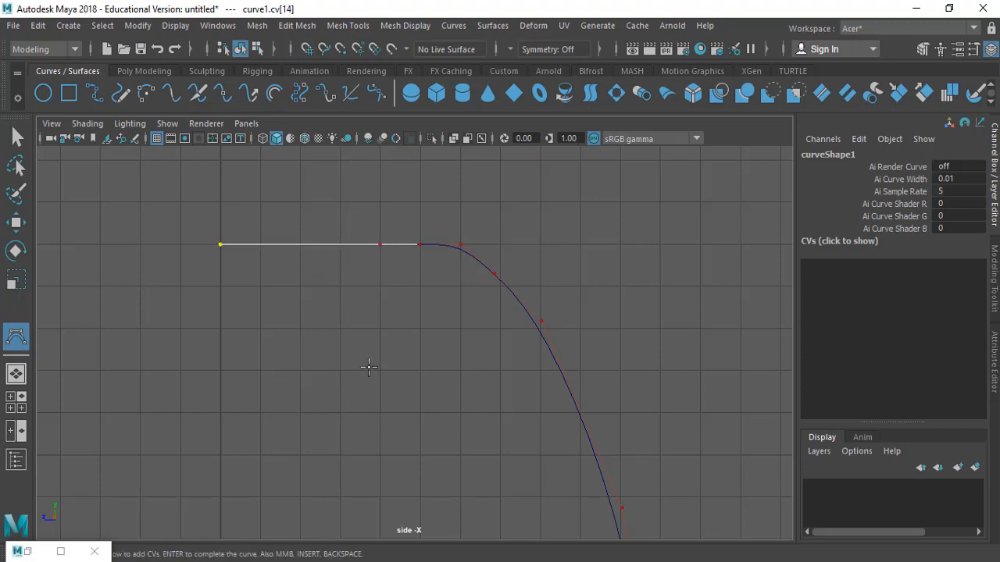
key("Return")
Frame the profile curve, select its CVs and shift them slightly sideways
key("f")
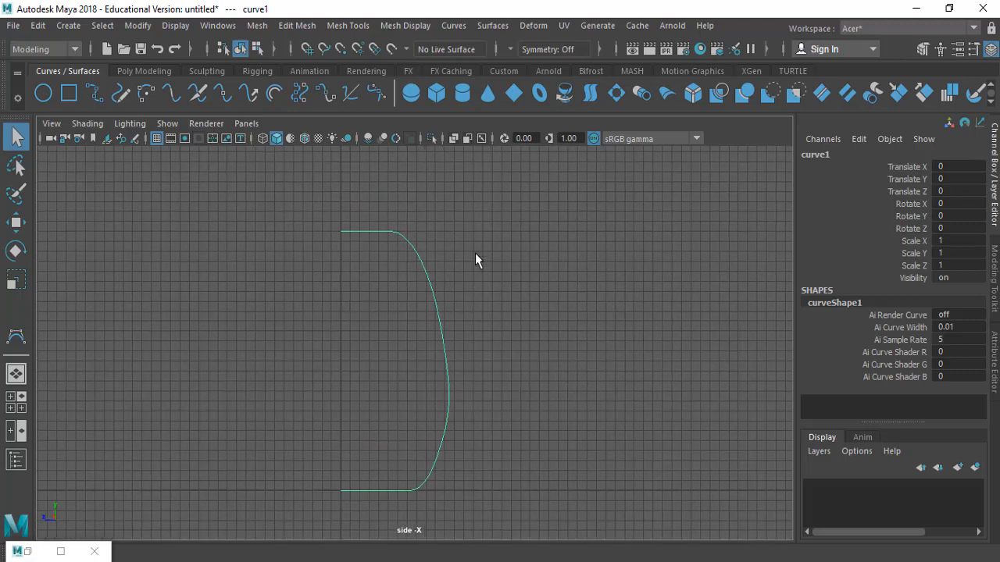
right_click_drag(475, 253, 403, 179)
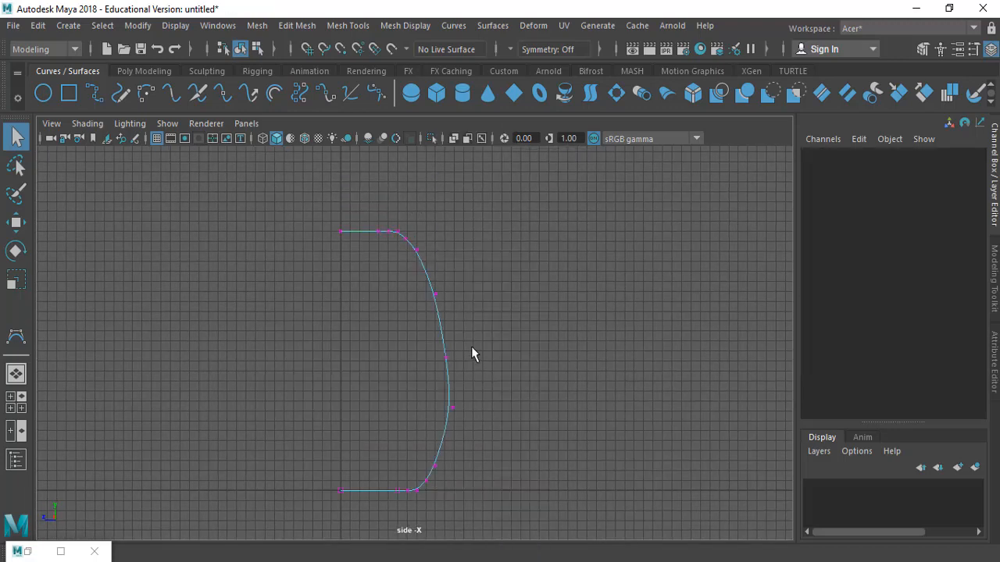
middle_click_drag(484, 354, 464, 294, "alt")
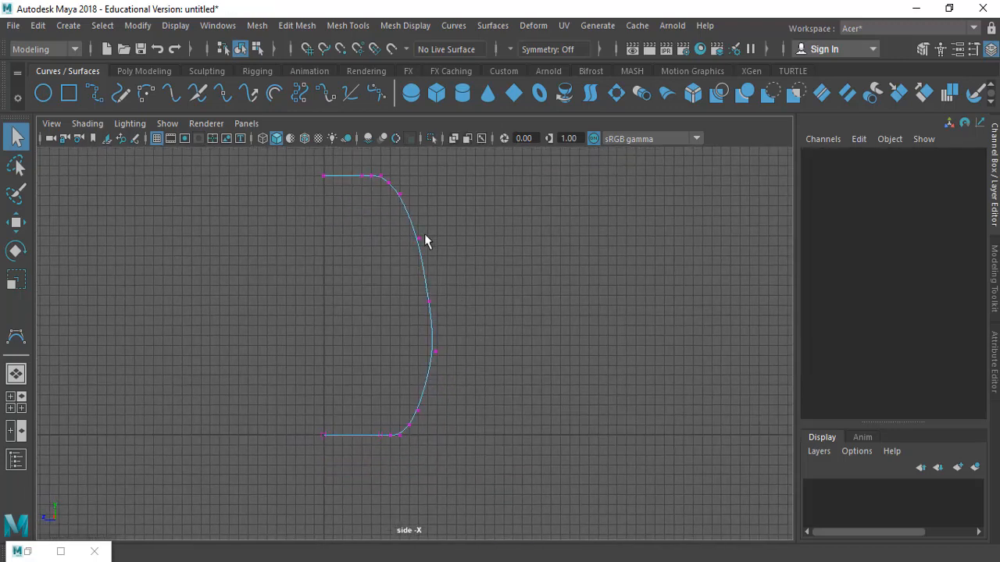
left_click_drag(357, 170, 510, 485)
key("w")
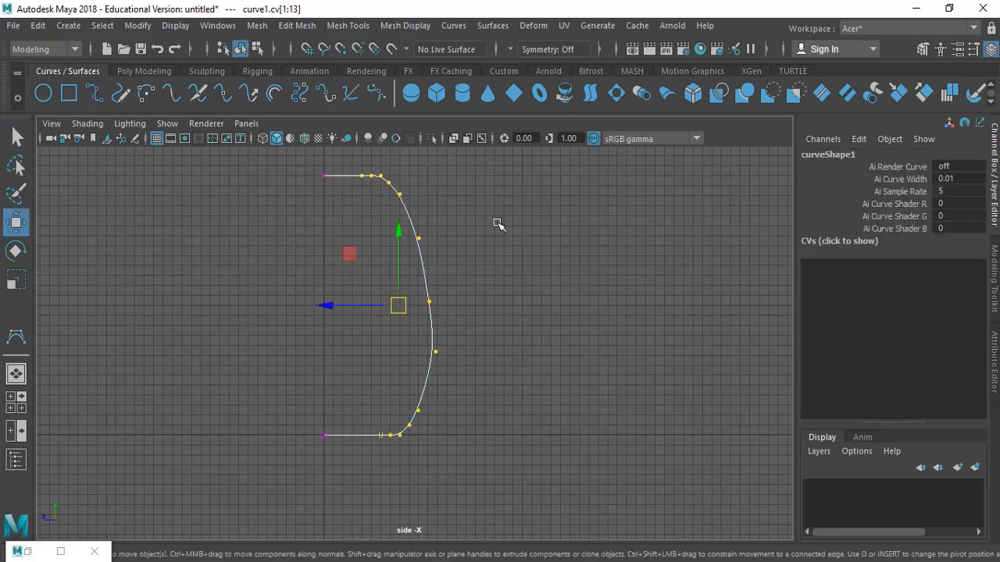
left_click_drag(331, 305, 335, 310)
Select the CVs at the base corner and shift them slightly toward the centre axis
key("q")
left_click_drag(367, 393, 449, 470)
key("w")
left_click_drag(333, 425, 325, 428)
Select the CV at the widest lower bulge and move it inward to reshape the rocket's side
key("q")
left_click_drag(335, 179, 533, 444, "ctrl+alt")
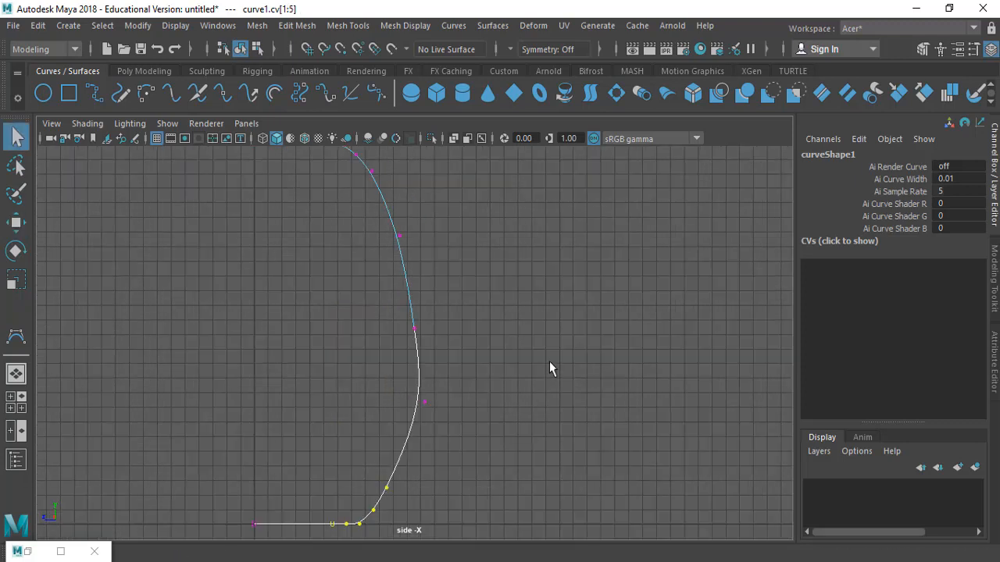
middle_click_drag(549, 361, 549, 332, "alt")
left_click_drag(395, 348, 465, 431)
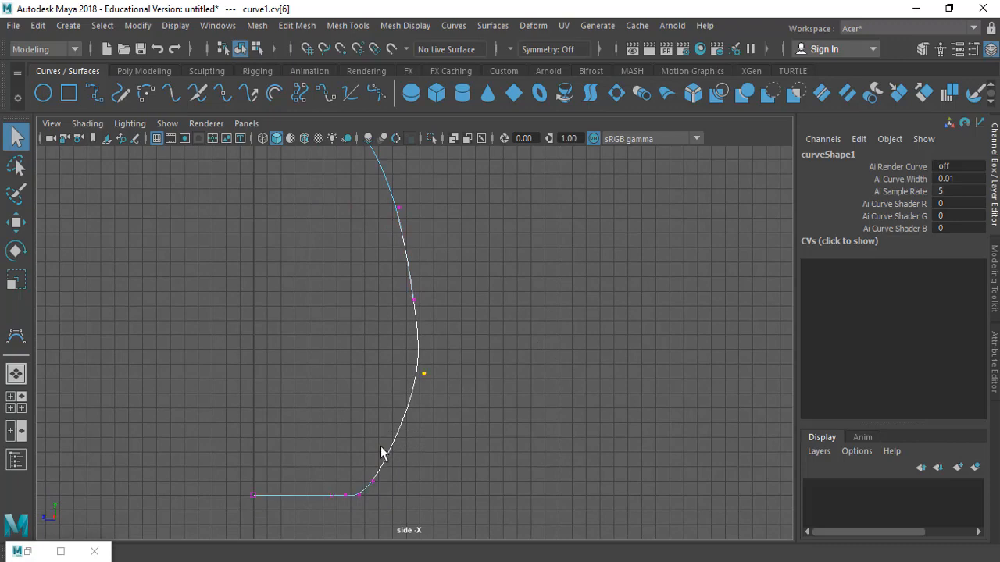
key("w")
left_click_drag(380, 375, 360, 381)
Select the two upper side CVs and move them slightly inward
middle_click_drag(442, 288, 453, 360, "alt")
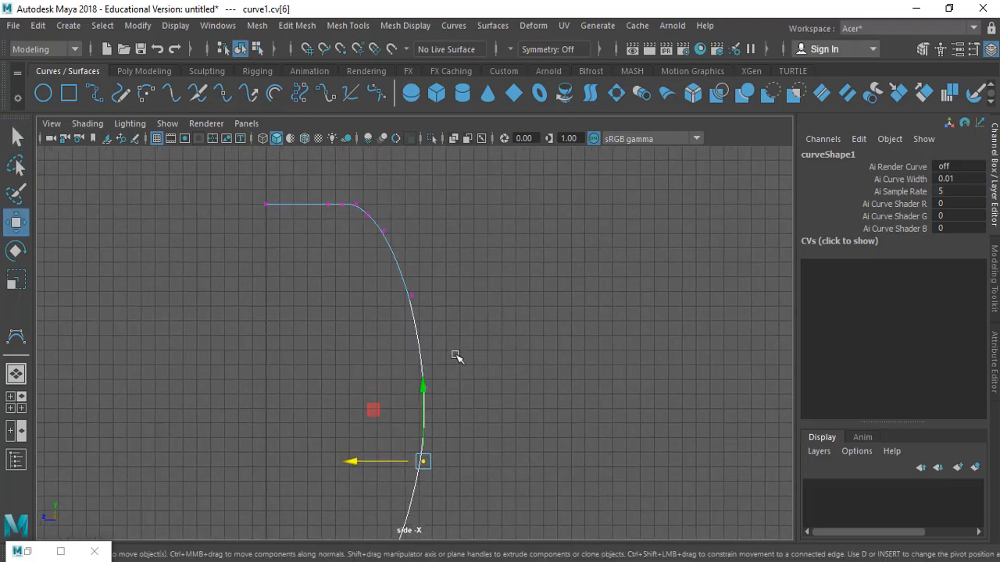
key("q")
left_click_drag(398, 279, 469, 398)
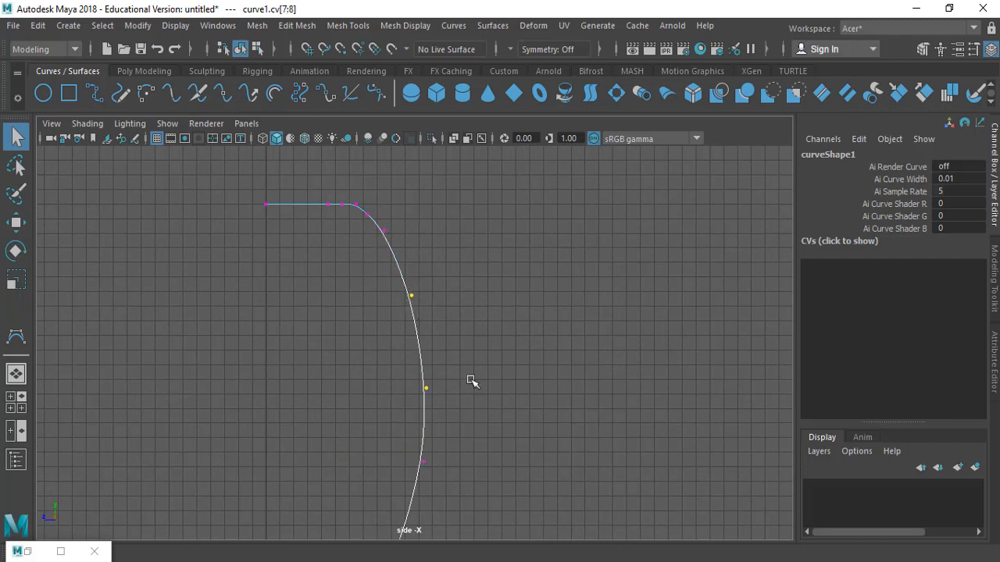
key("w")
left_click_drag(418, 268, 420, 266)
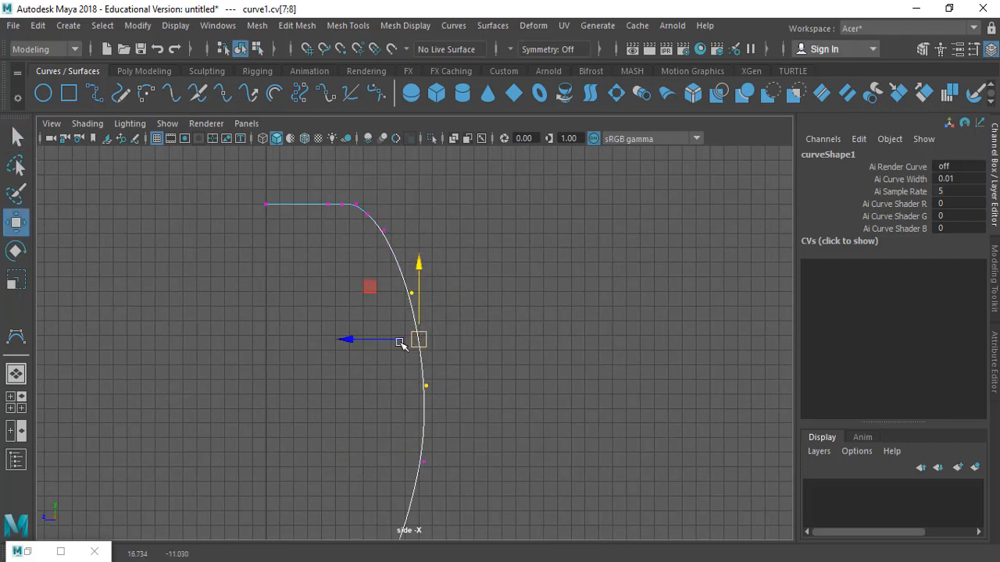
left_click_drag(380, 342, 378, 341)
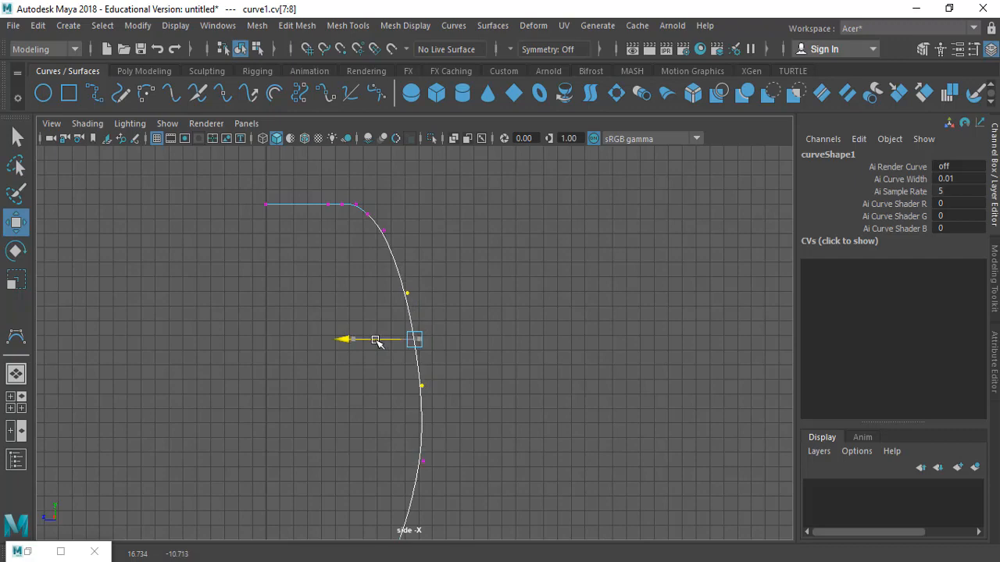
Nudge the lower bulge CV slightly downward to smooth the side of the profile
key("q")
left_click(539, 251)
middle_click_drag(451, 344, 488, 285, "alt")
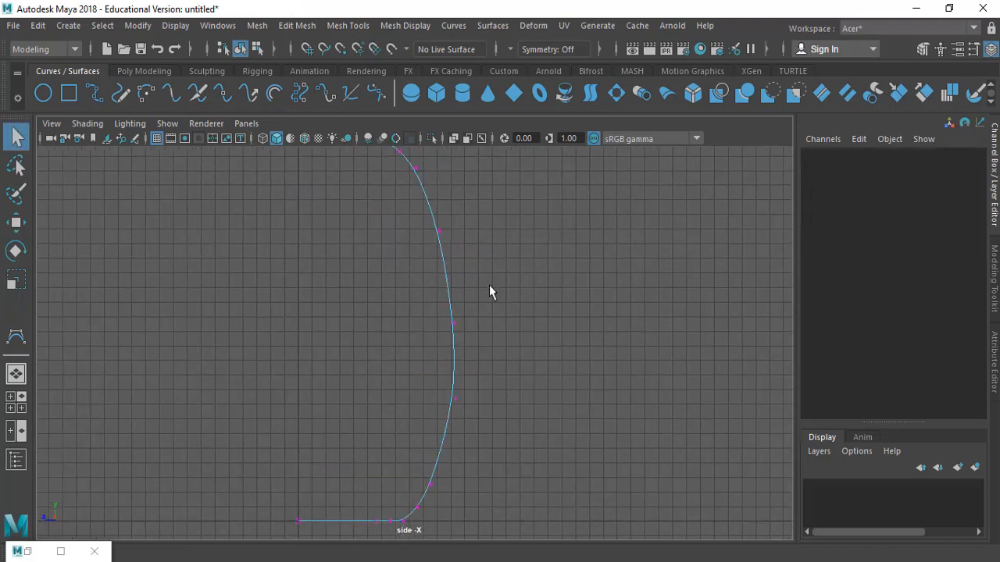
right_click_drag(489, 284, 427, 373, "alt")
left_click_drag(497, 427, 497, 429)
key("w")
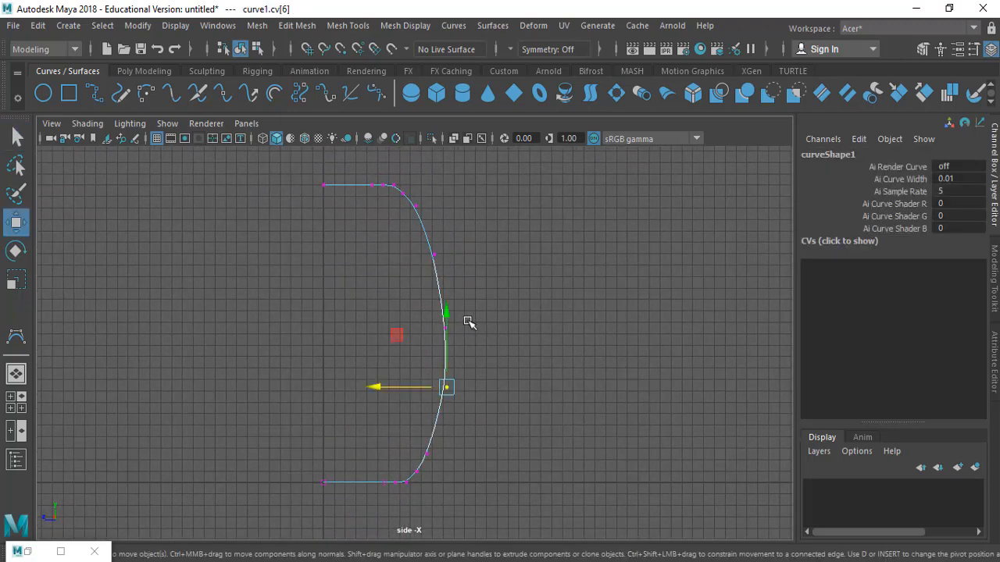
left_click_drag(446, 312, 446, 321)
key("q")
left_click(530, 322)
middle_click_drag(530, 328, 604, 259, "alt")
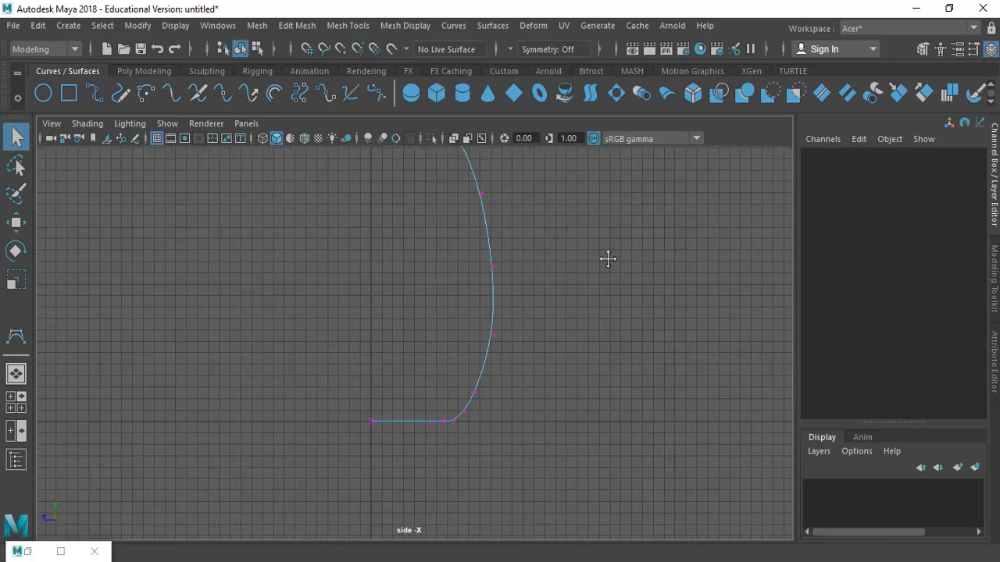
Compare the profile curve against the rocket reference image in the assignment PDF
key("alt+Tab")
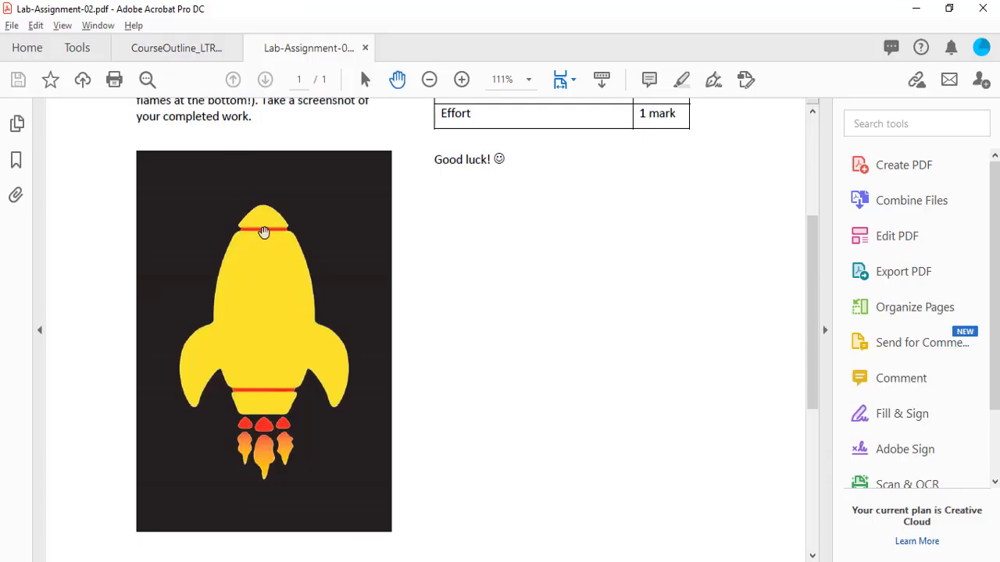
key("alt+Tab")
middle_click_drag(495, 267, 503, 175, "alt")
middle_click_drag(456, 263, 455, 192, "alt")
middle_click_drag(464, 354, 464, 341, "alt")
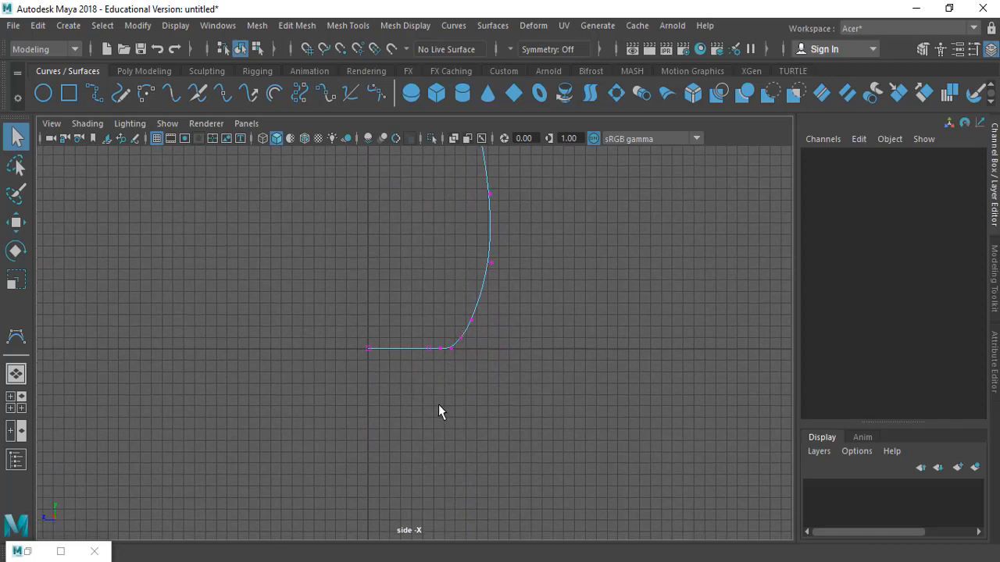
middle_click_drag(435, 410, 436, 398, "alt")
left_click_drag(331, 305, 569, 450, "ctrl+alt")
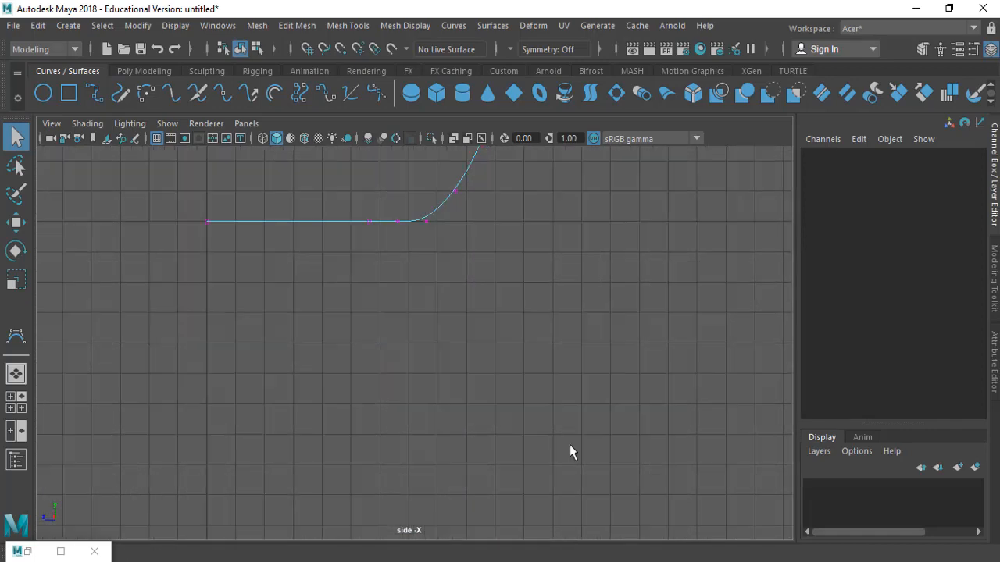
middle_click_drag(446, 384, 524, 424, "alt")
key("alt+Tab")
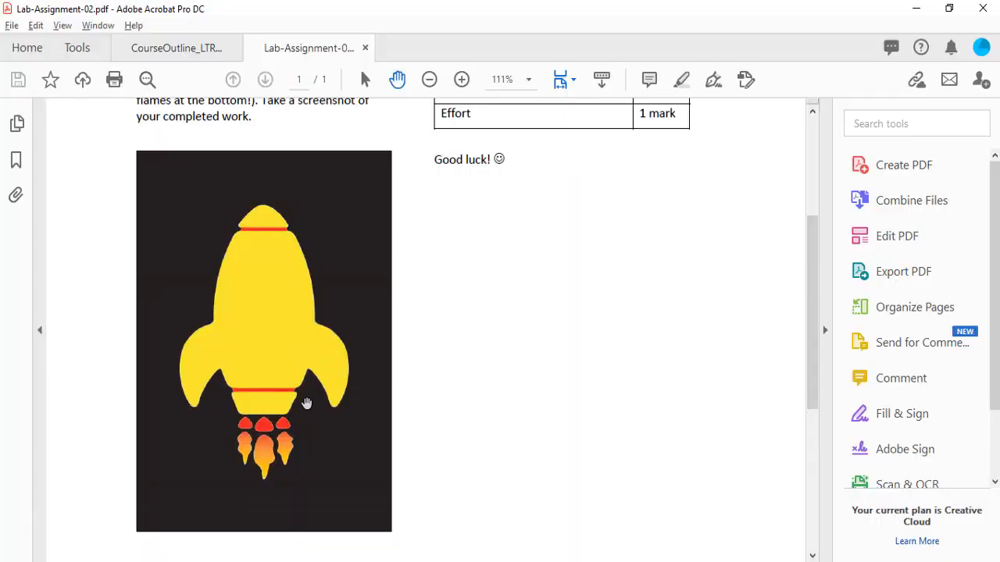
scroll(351, 404, "up", 3, "ctrl")
scroll(331, 262, "down", 1)
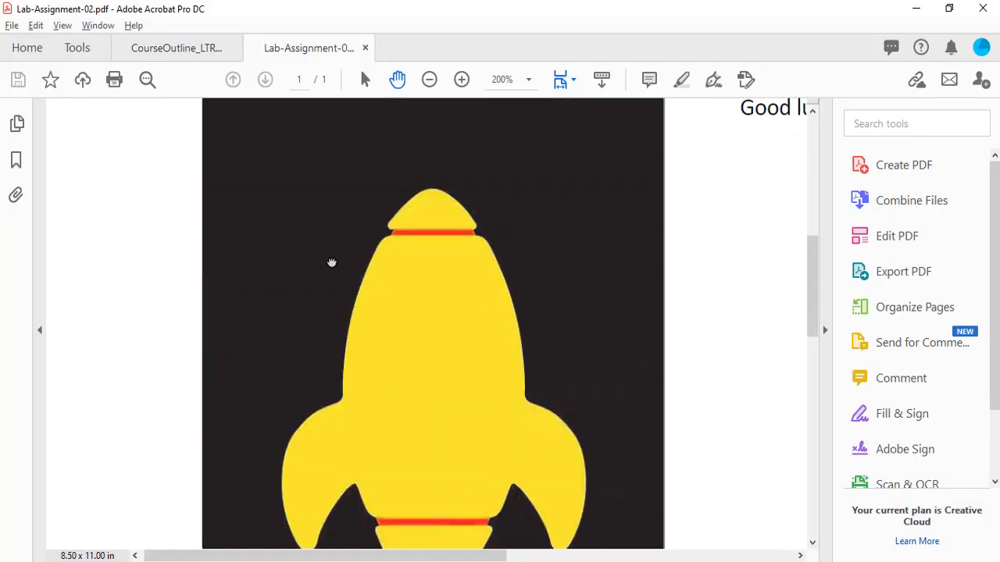
scroll(312, 258, "down", 3)
scroll(313, 257, "right", 2)
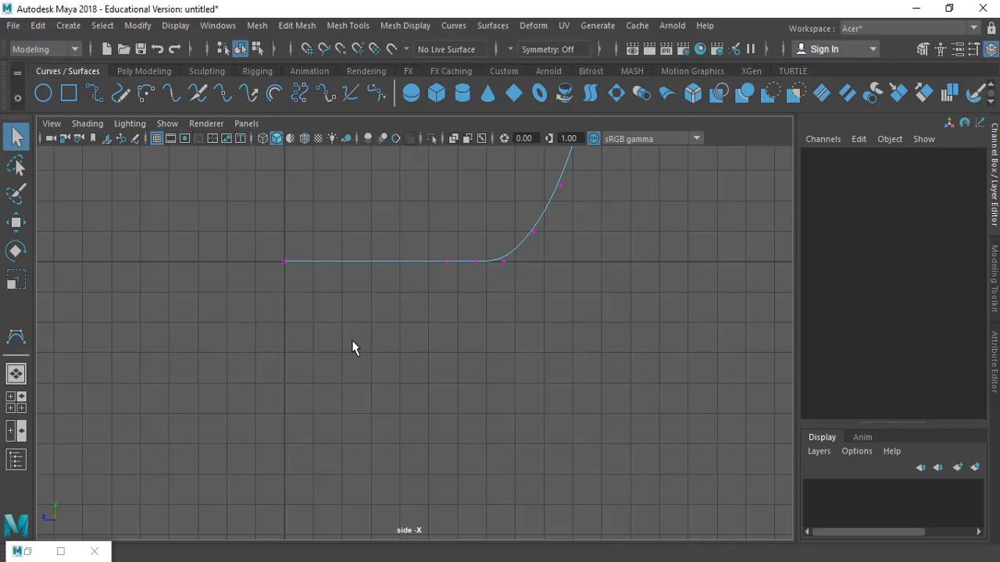
key("alt+Tab")
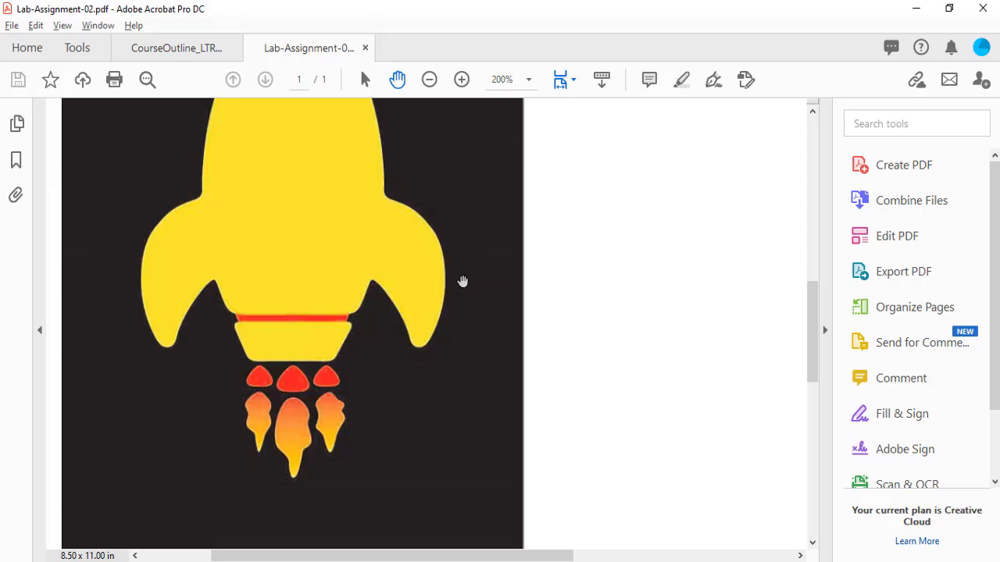
key("alt+Tab")
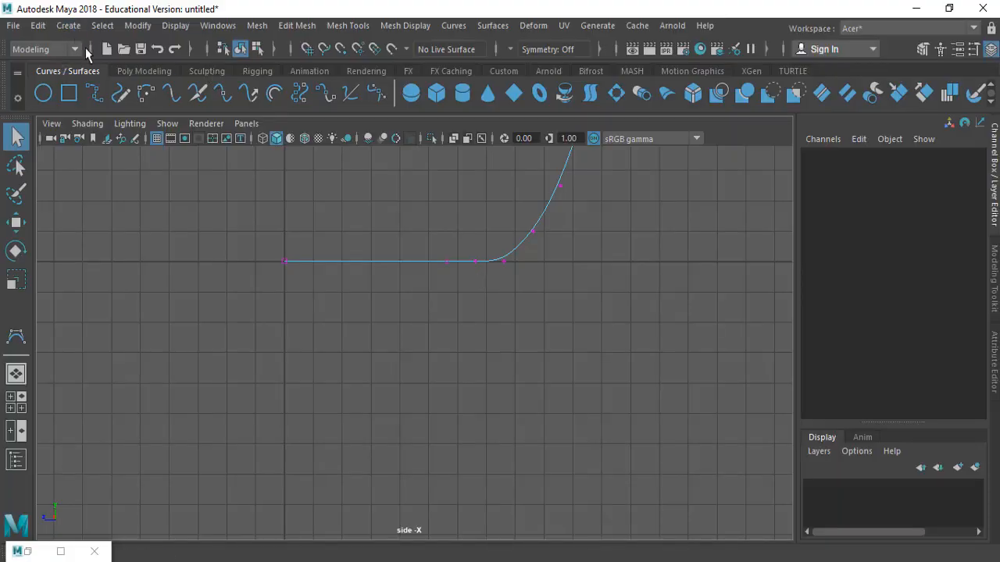
left_click(69, 26)
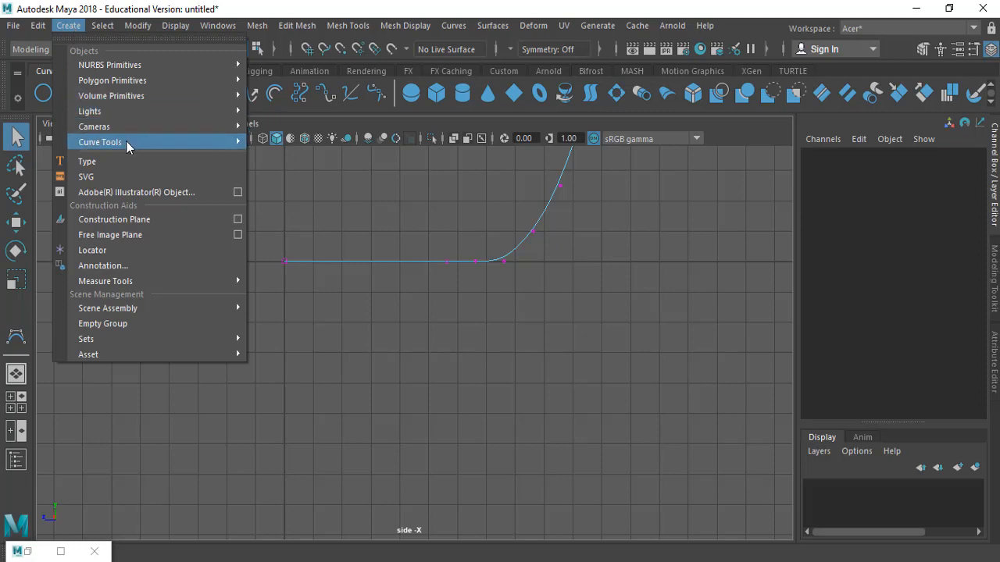
mouse_move(130, 143)
left_click(290, 157)
left_click(69, 26)
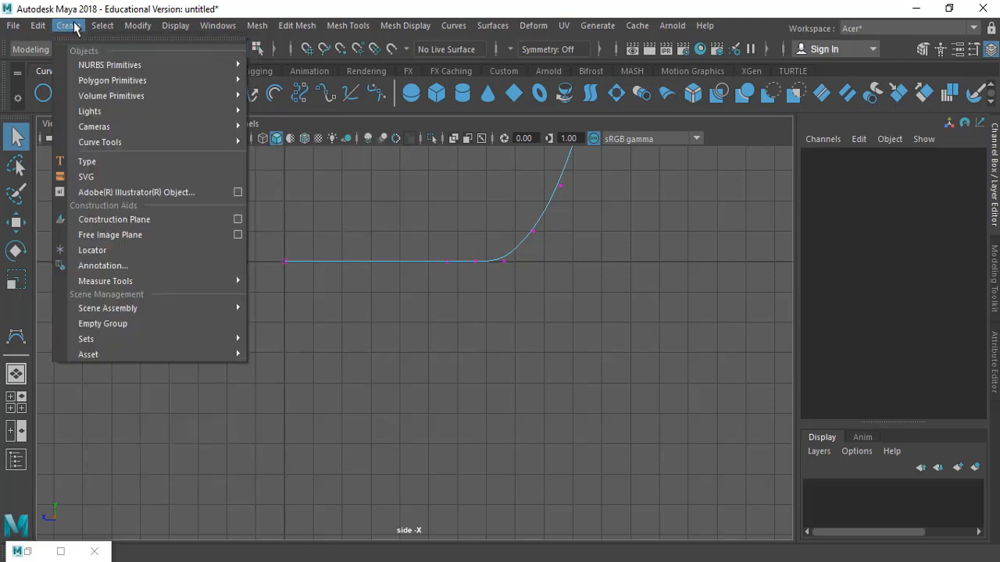
left_click(74, 27)
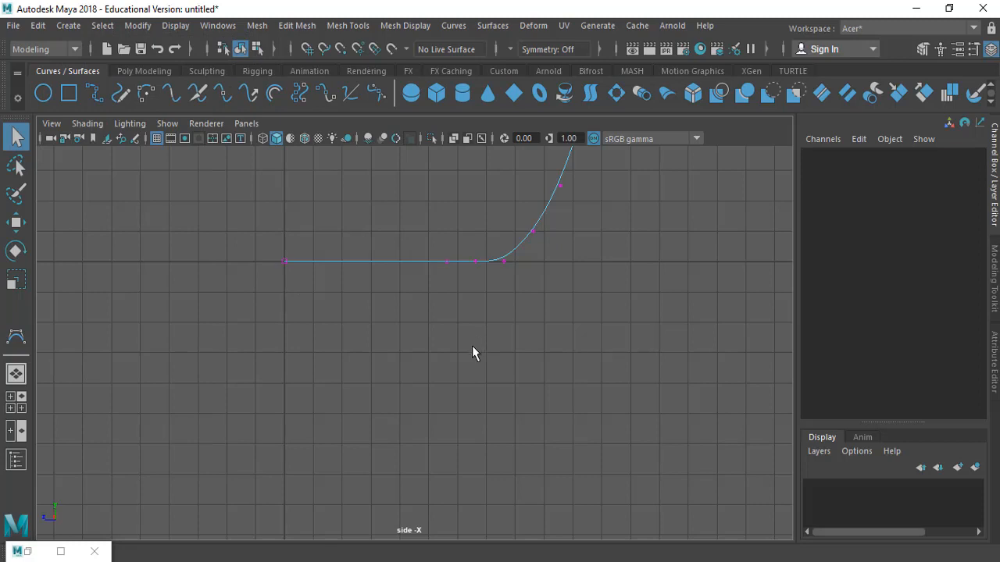
Start the CV Curve tool and begin a new curve below the body profile with a horizontal top edge and rounded corner turning down
left_click(16, 337)
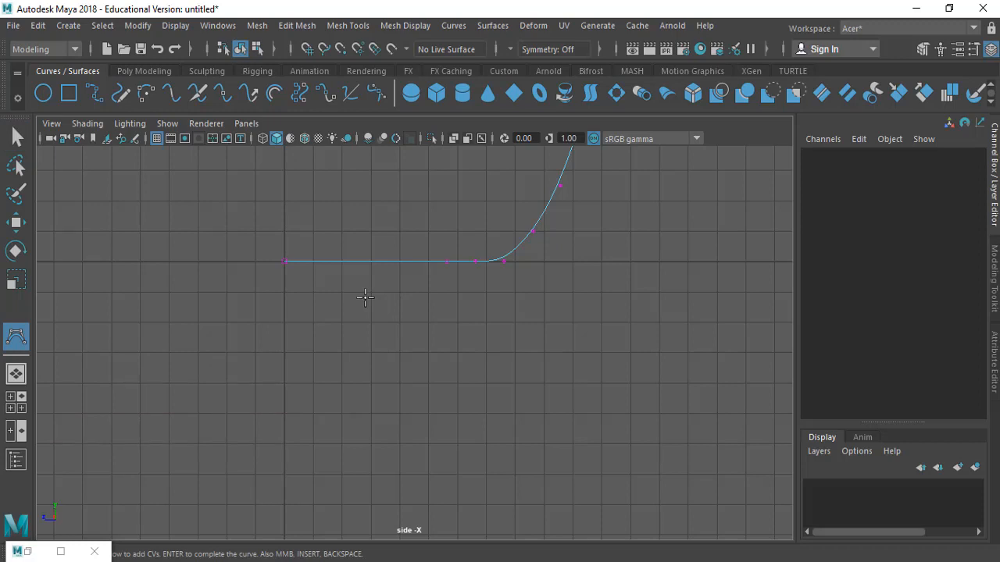
key("Return")
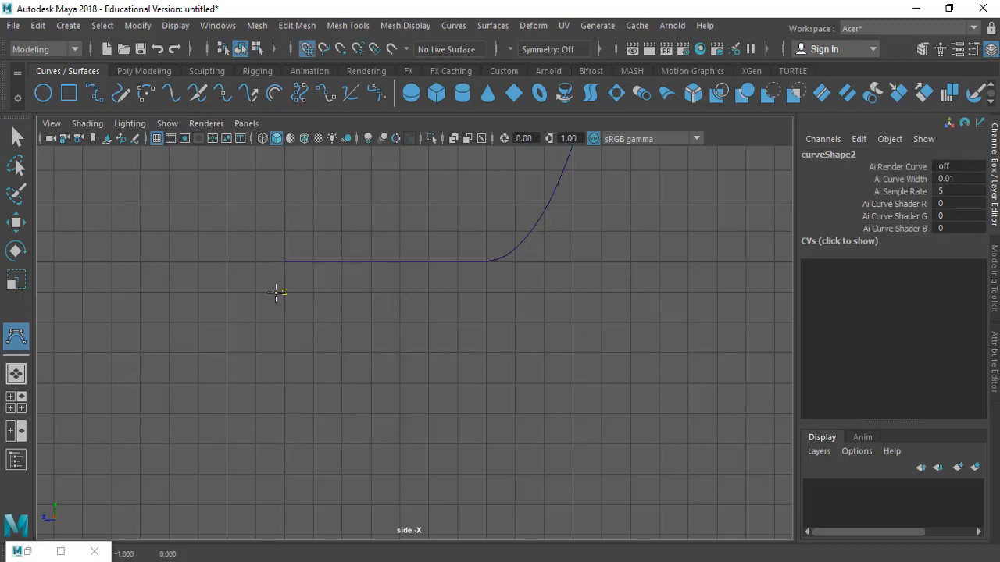
left_click(279, 293)
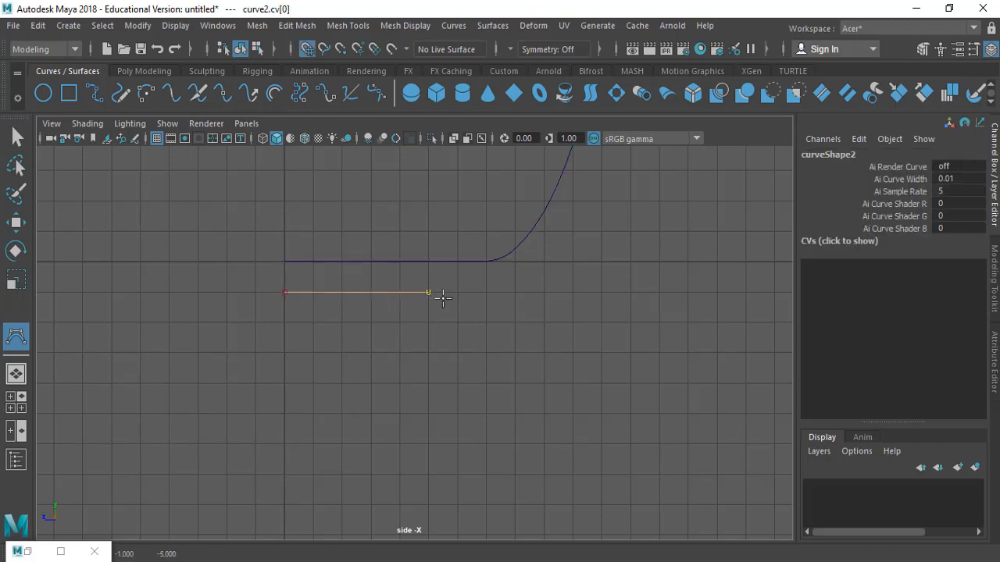
left_click(432, 293)
left_click(457, 292)
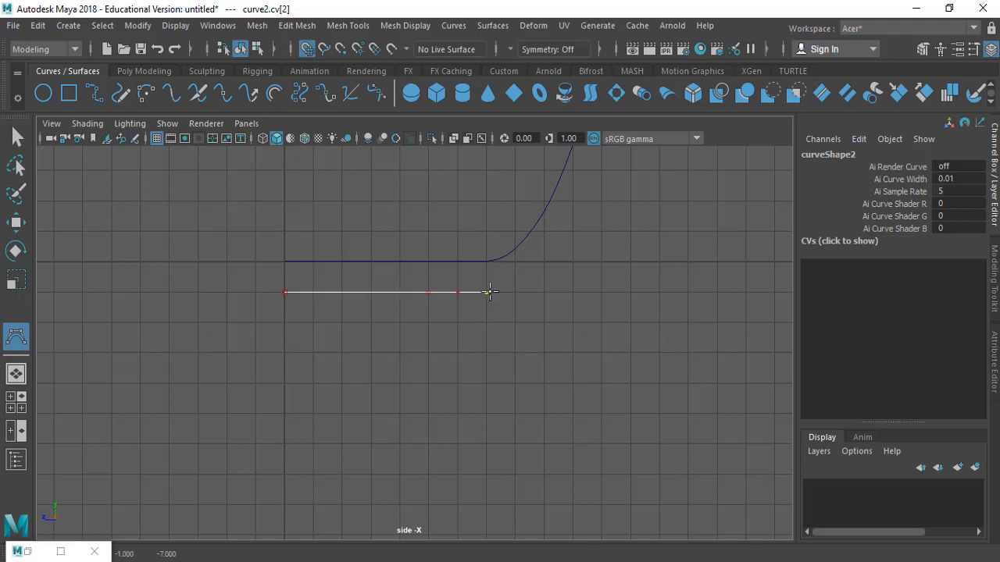
left_click(508, 291)
left_click(508, 317)
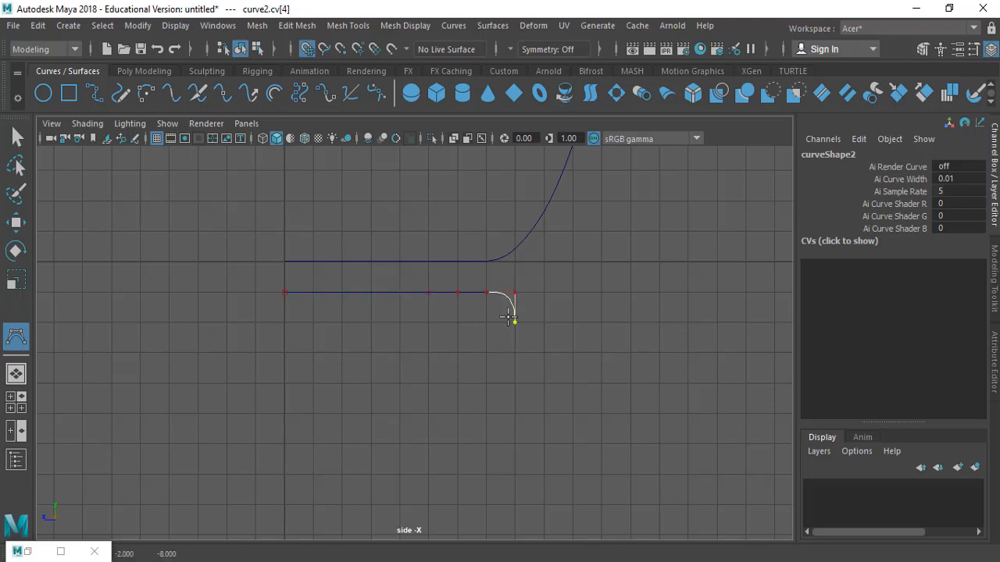
left_click_drag(496, 349, 434, 386)
key("x")
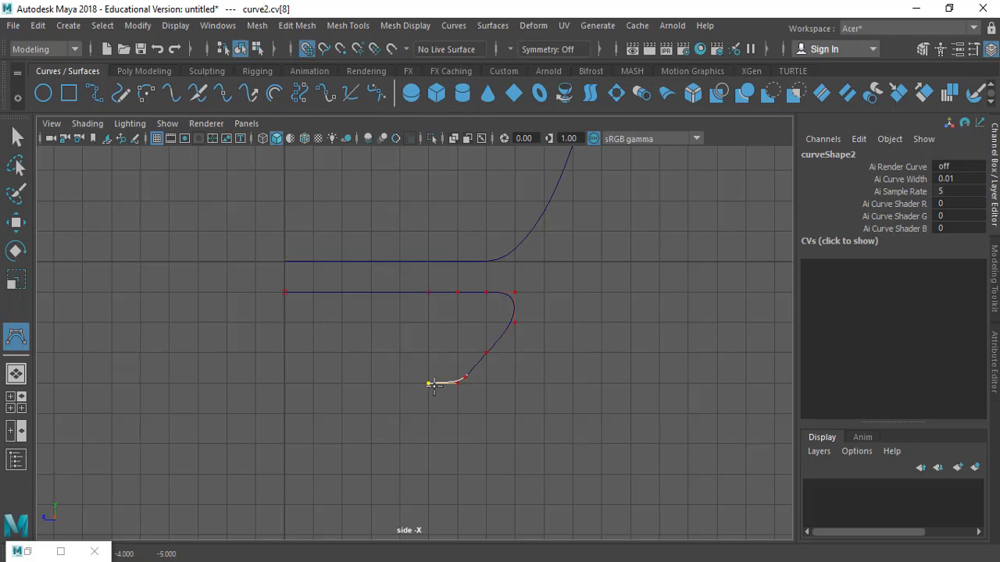
Remove the stray end CVs and complete the fin curve with a sloping outer edge and a horizontal bottom edge back to the center axis
left_click(433, 385)
key("BackSpace")
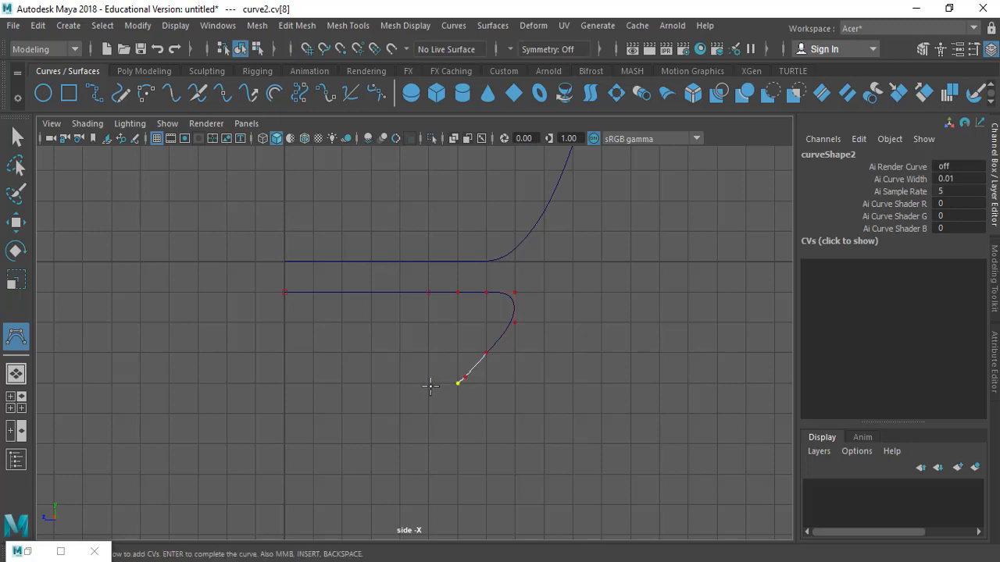
key("BackSpace")
middle_click_drag(486, 362, 494, 351)
left_click_drag(493, 347, 478, 364)
key("x")
left_click(459, 380)
left_click(429, 384)
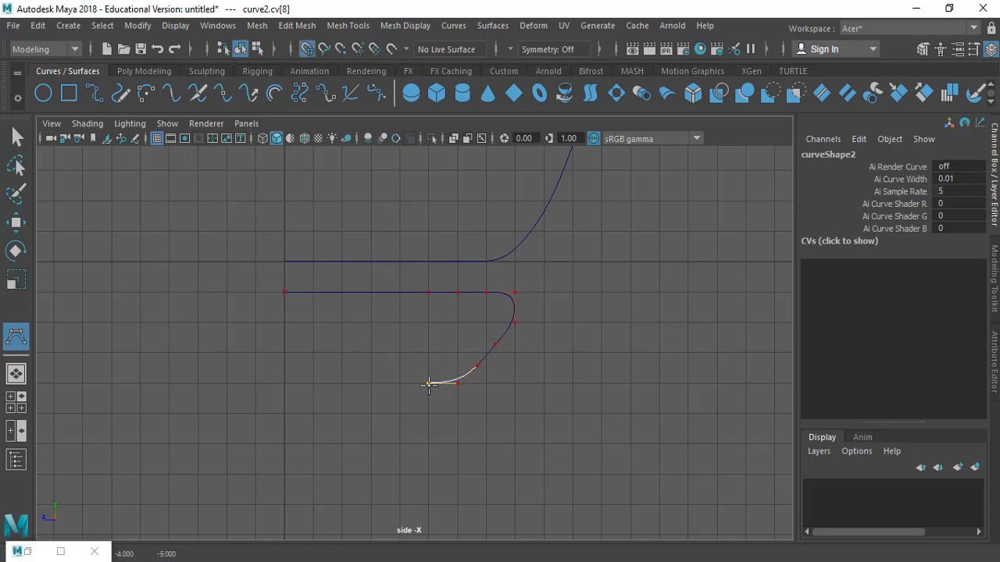
key("BackSpace")
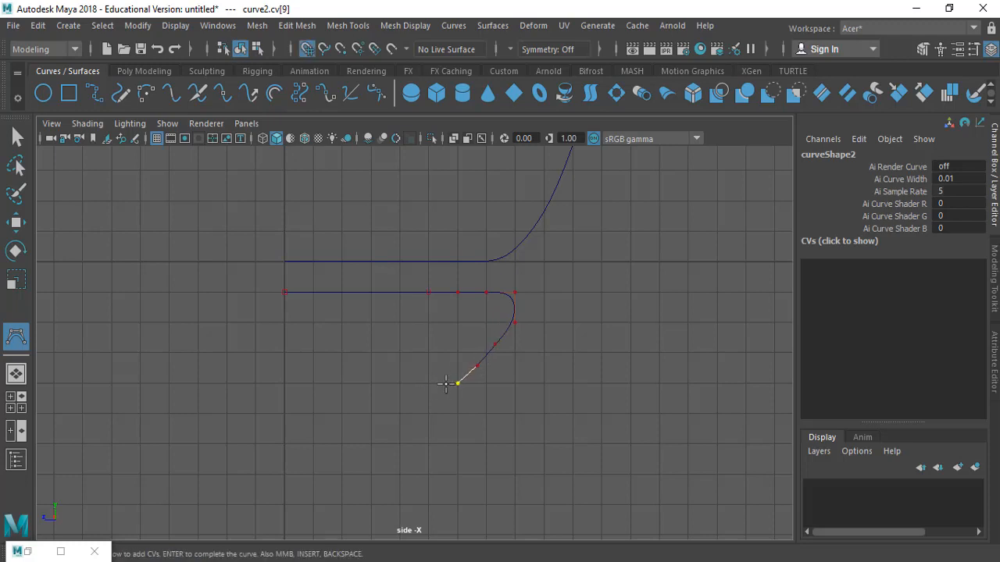
left_click(429, 383)
left_click(401, 383)
left_click(371, 383)
left_click(284, 383)
key("q")
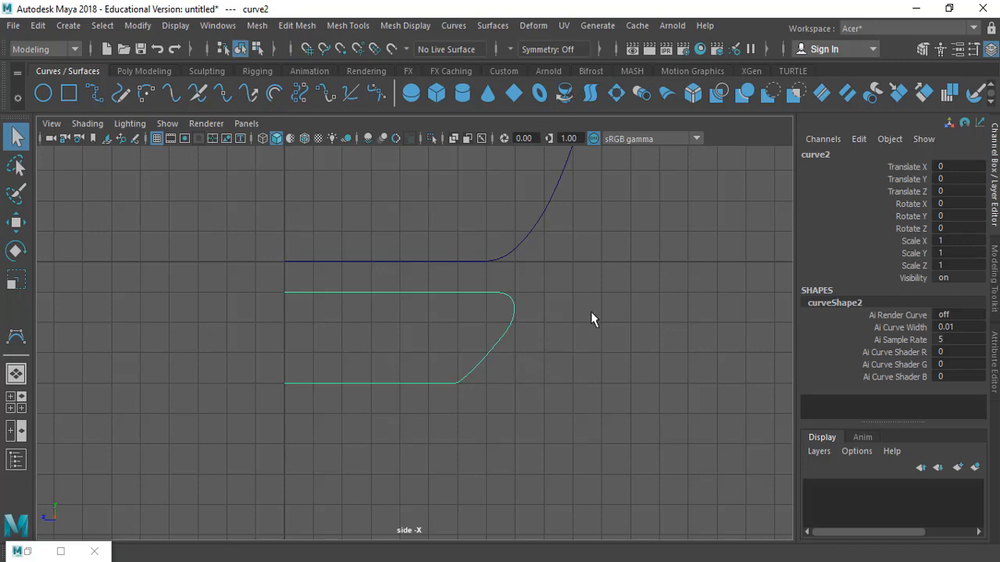
Select all the fin curve's CVs except the axis endpoint and move them left to shorten the fin
scroll(591, 312, "down", 1)
middle_click_drag(597, 306, 571, 364, "alt")
right_click_drag(571, 364, 134, 273, "alt")
right_click_drag(609, 313, 354, 326, "alt")
middle_click_drag(450, 315, 450, 322, "alt")
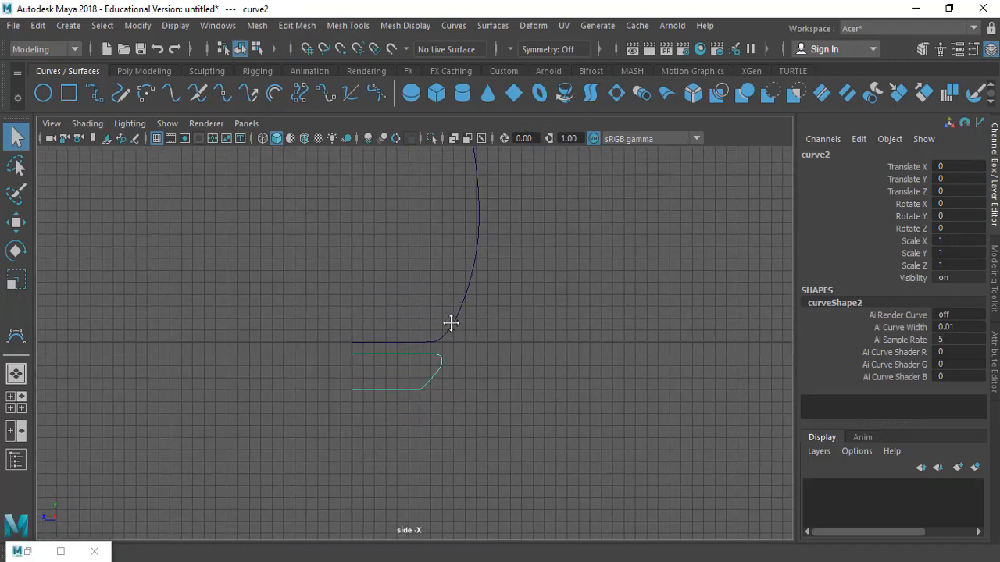
left_click_drag(382, 335, 539, 437, "ctrl+alt")
middle_click_drag(497, 342, 617, 342, "alt")
right_click_drag(477, 304, 407, 191)
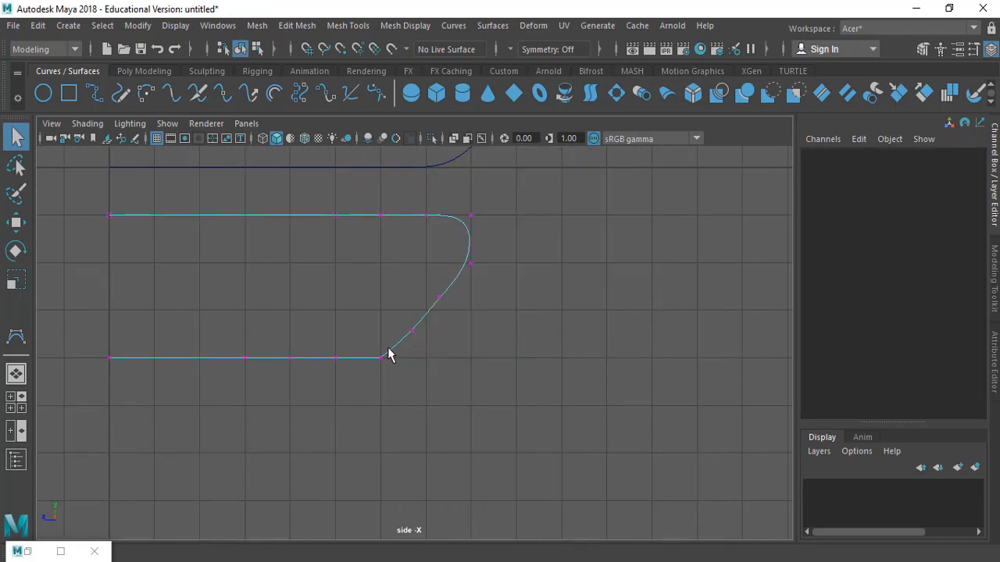
left_click(412, 332)
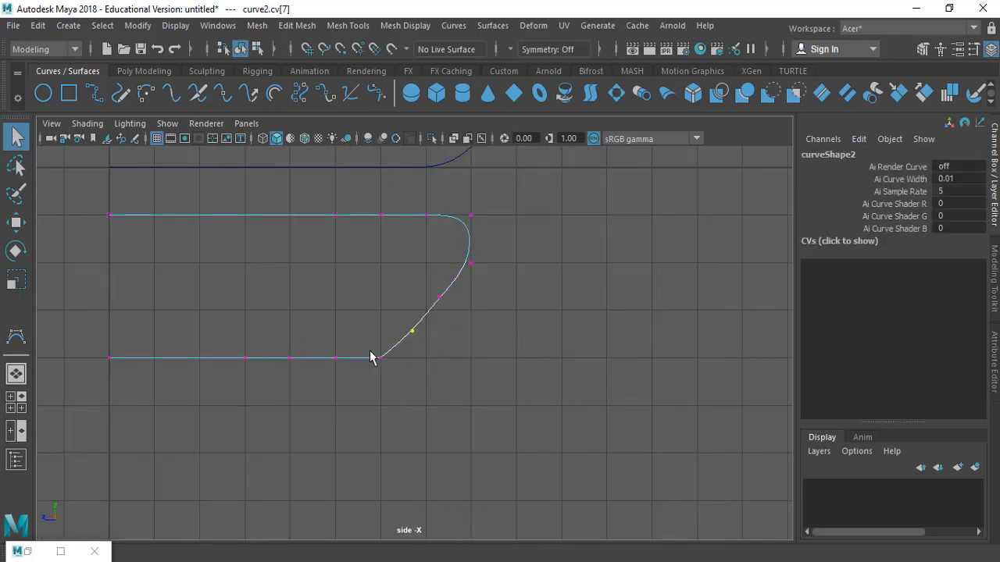
left_click_drag(371, 358, 409, 379)
key("w")
mouse_move(319, 357)
left_mouse_down()
mouse_move(310, 360)
mouse_move(344, 364)
mouse_move(320, 364)
left_mouse_up()
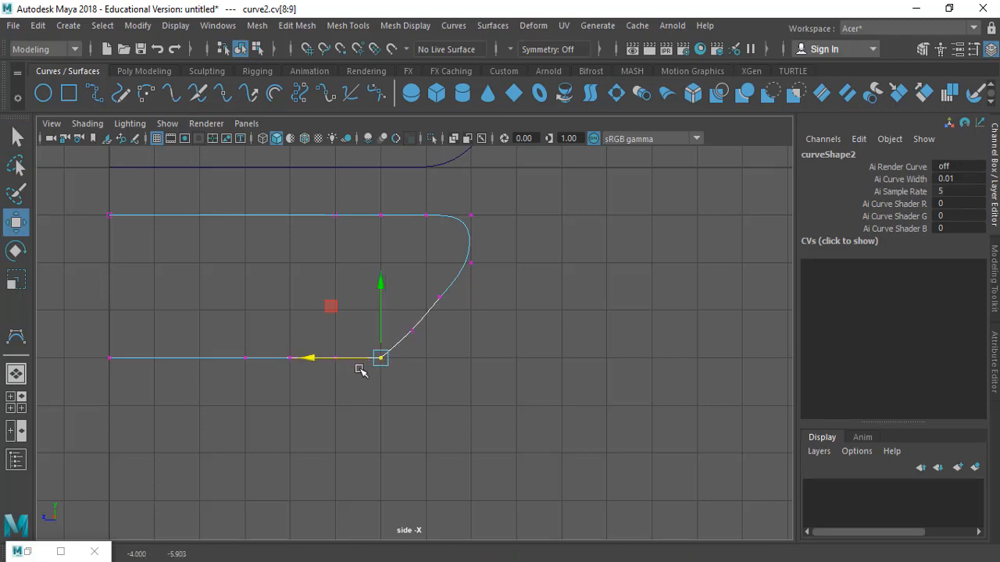
key("q")
left_click_drag(230, 331, 344, 381)
key("w")
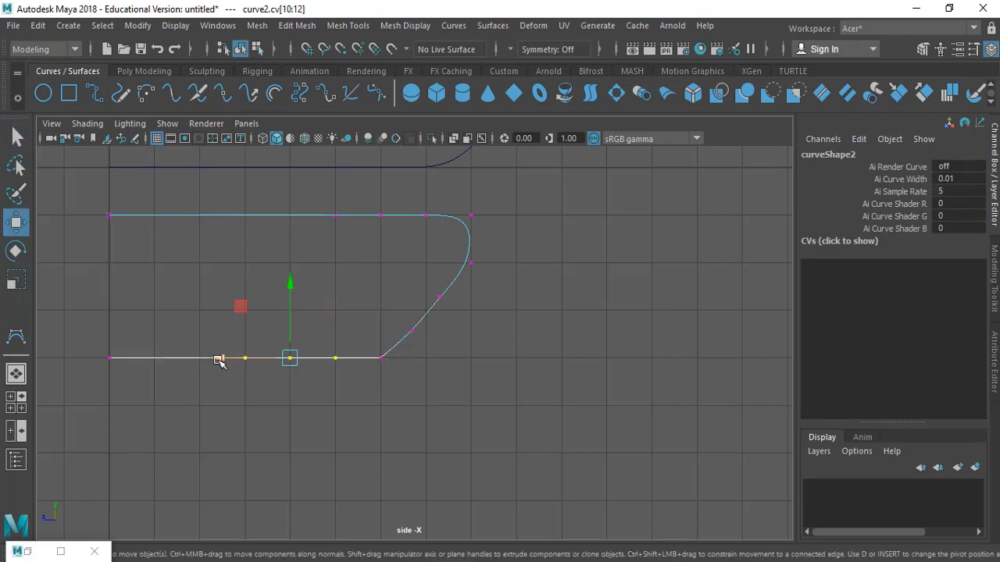
key("q")
left_click_drag(196, 201, 618, 408)
key("w")
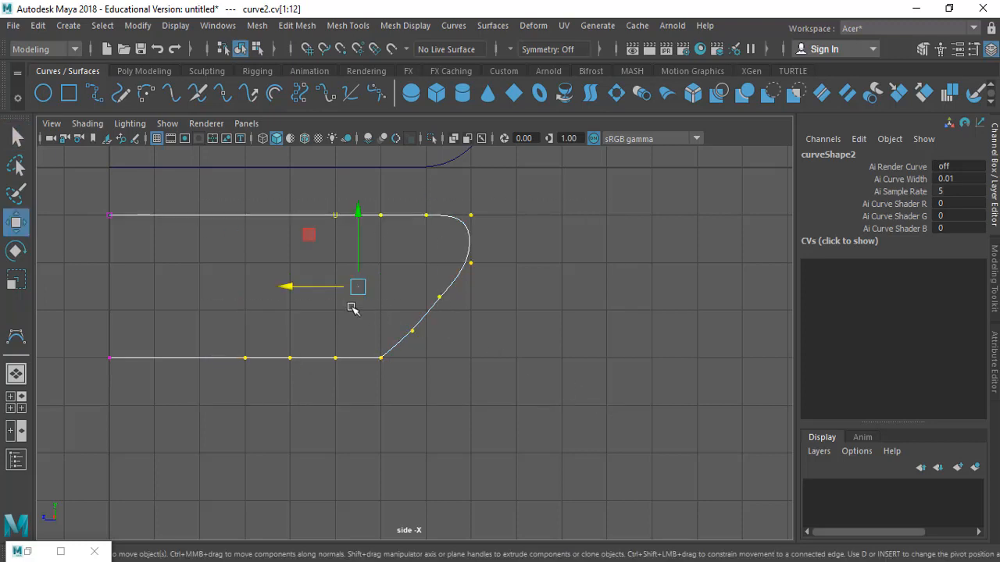
left_click_drag(301, 288, 260, 292)
Nudge the CVs at the fin's lower corner slightly upward to soften the corner
key("q")
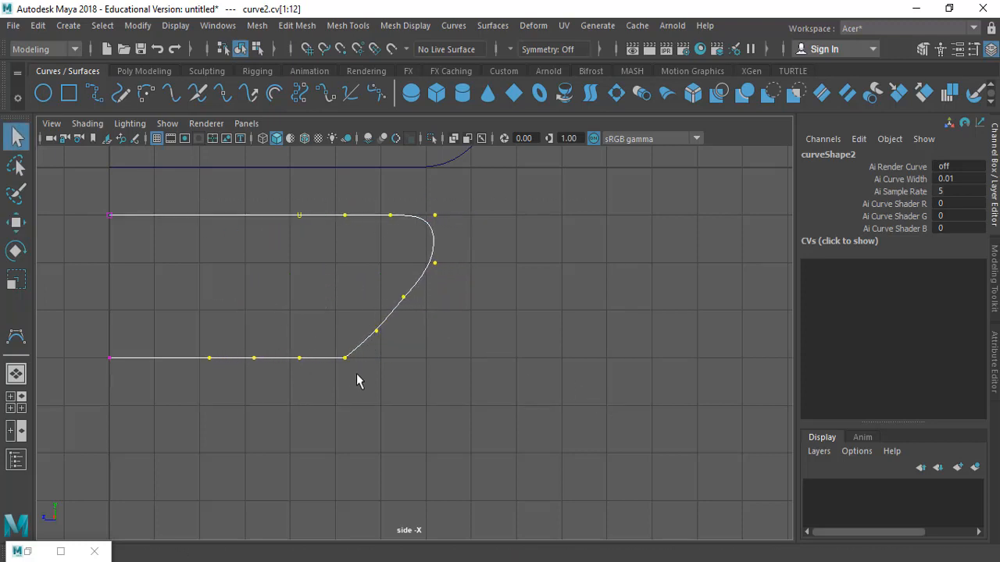
left_click_drag(335, 334, 353, 370)
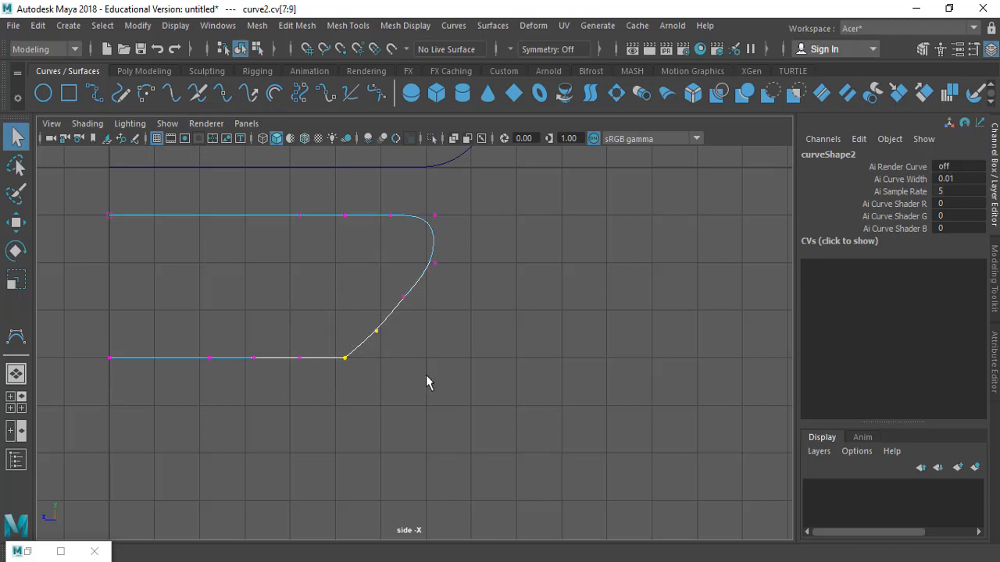
key("w")
left_click_drag(315, 342, 332, 353)
key("ctrl+z")
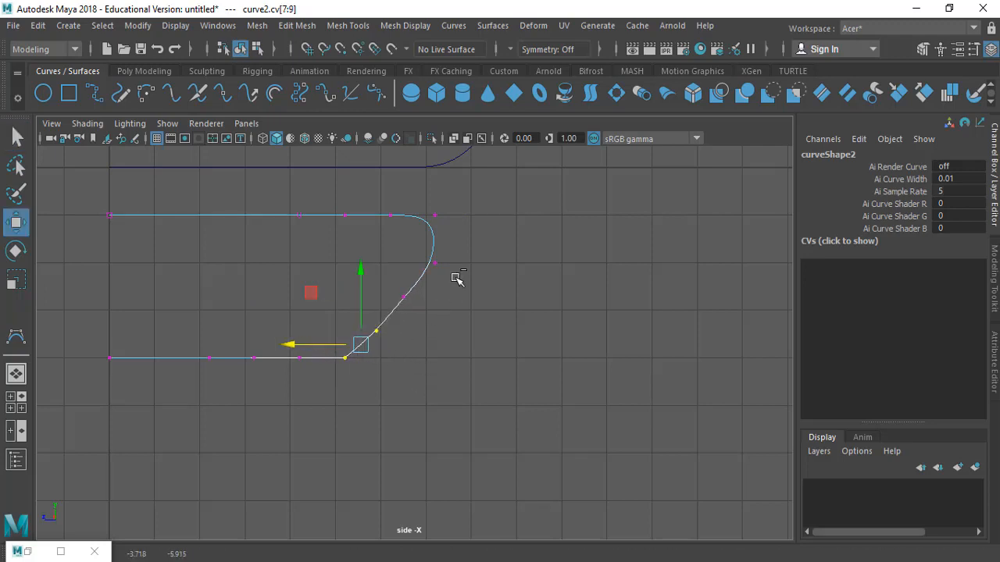
key("q")
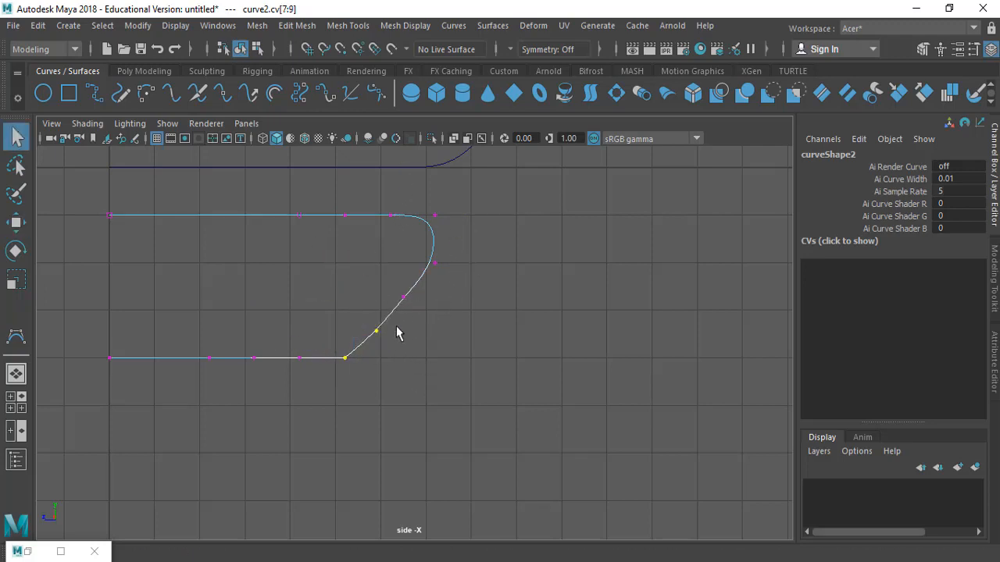
left_click_drag(336, 352, 363, 368)
key("w")
left_click_drag(346, 320, 346, 317)
left_click(473, 370)
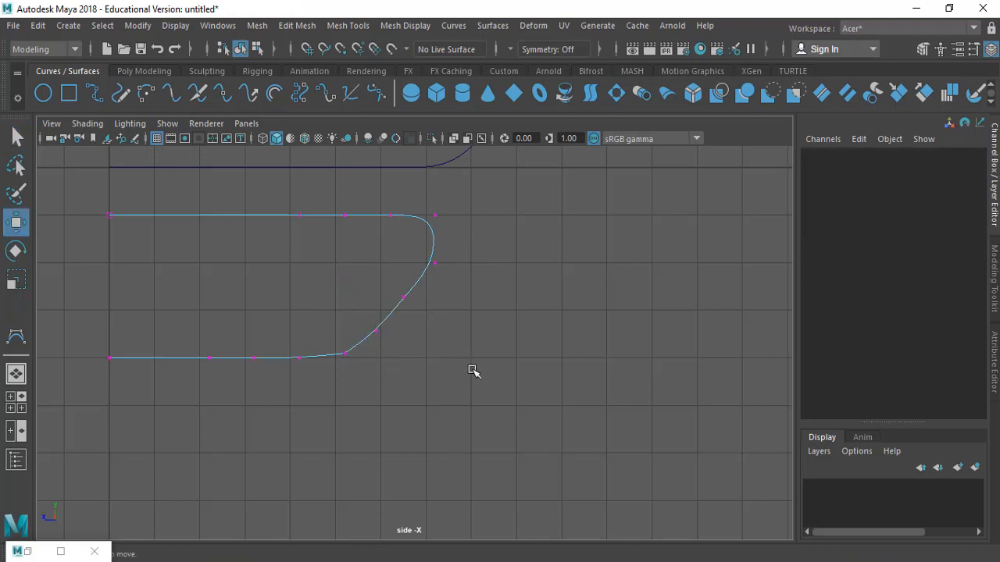
Select the fin curve's CVs again and shift them slightly to the left
middle_click_drag(512, 407, 608, 412, "alt")
left_click_drag(393, 308, 542, 408, "ctrl+alt")
left_click(475, 275)
left_click_drag(474, 259, 474, 283)
key("q")
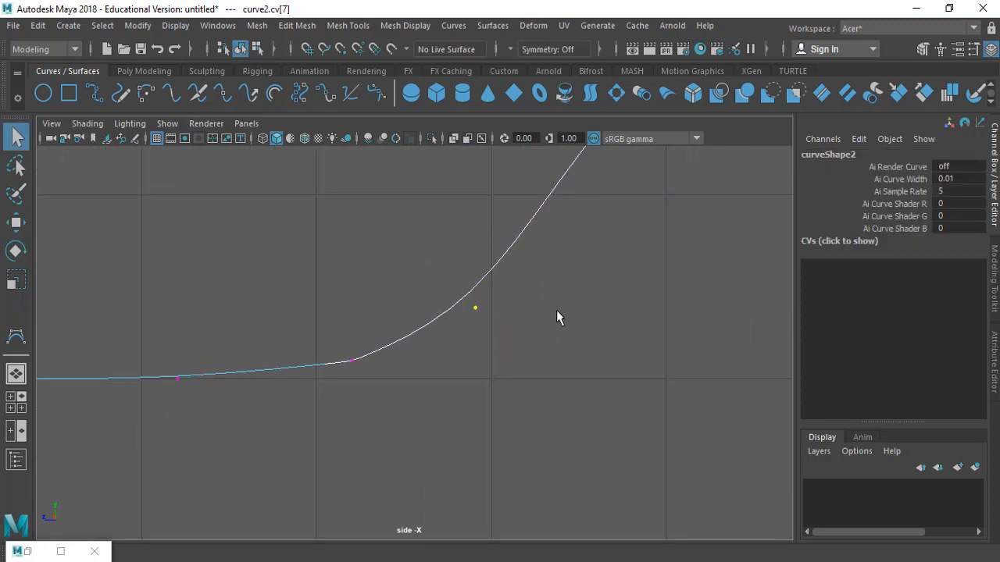
scroll(438, 323, "down", 4)
left_click(472, 373)
middle_click_drag(494, 376, 550, 420, "alt")
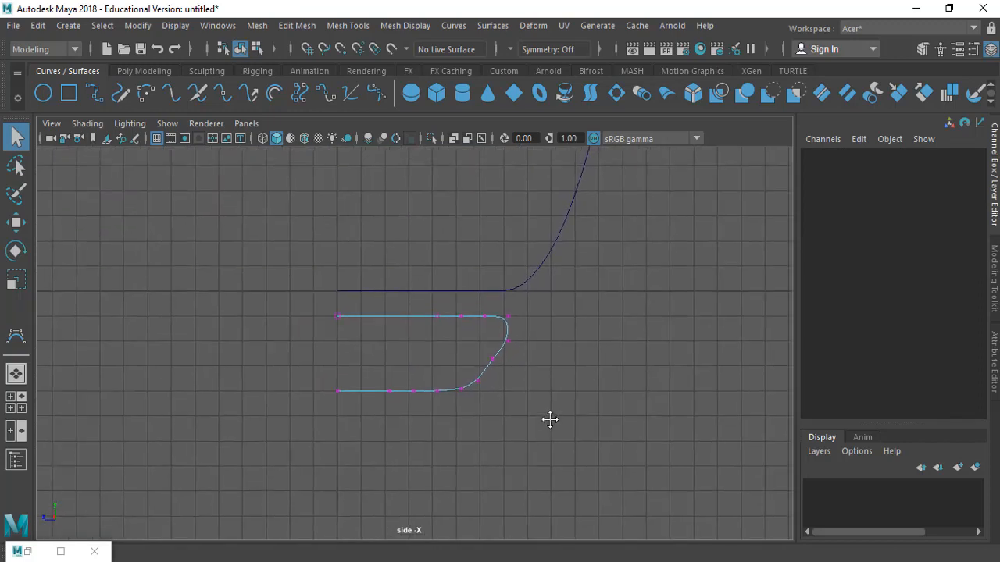
middle_click_drag(597, 343, 602, 359, "alt")
left_click_drag(304, 263, 582, 477, "ctrl+alt")
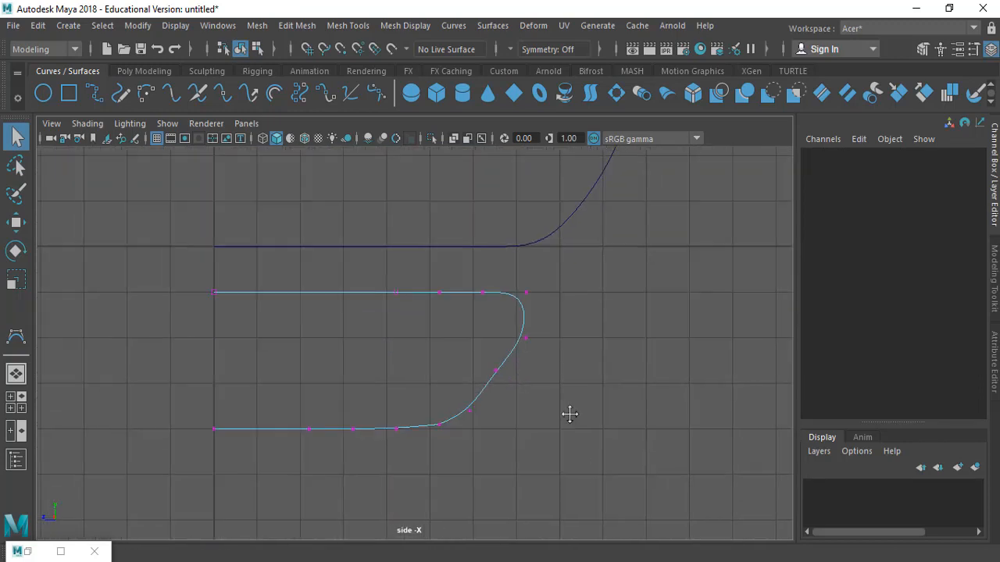
left_click_drag(614, 268, 294, 480)
key("w")
left_click_drag(356, 363, 342, 364)
key("q")
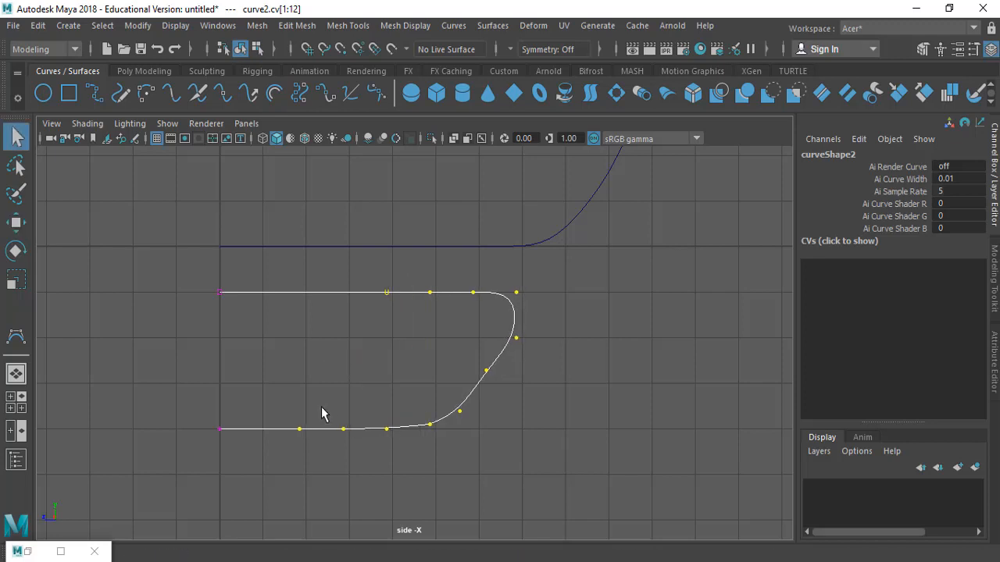
Try reshaping the fin's lower corner CVs, then undo those changes
left_click_drag(290, 405, 417, 457)
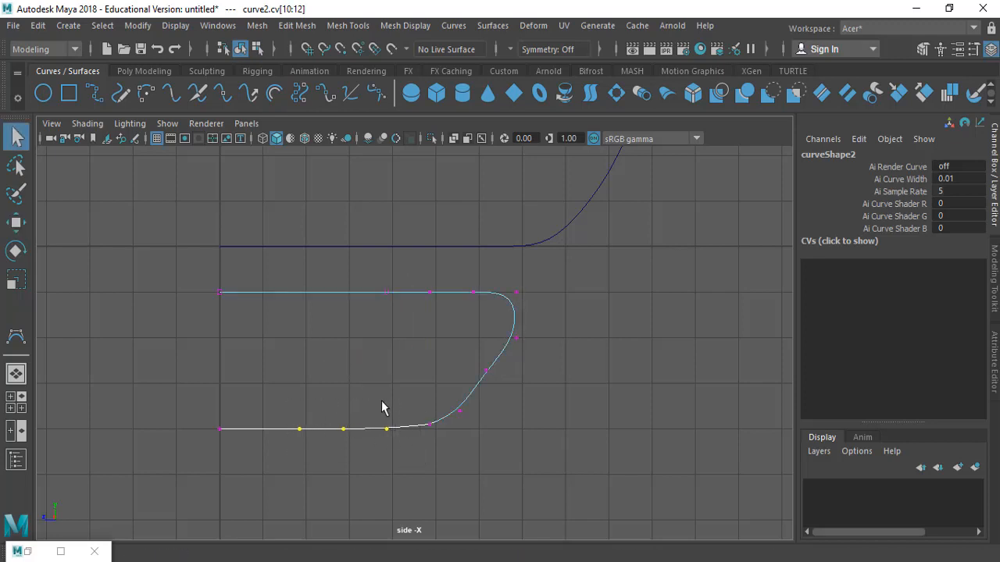
left_click_drag(381, 407, 397, 458)
key("w")
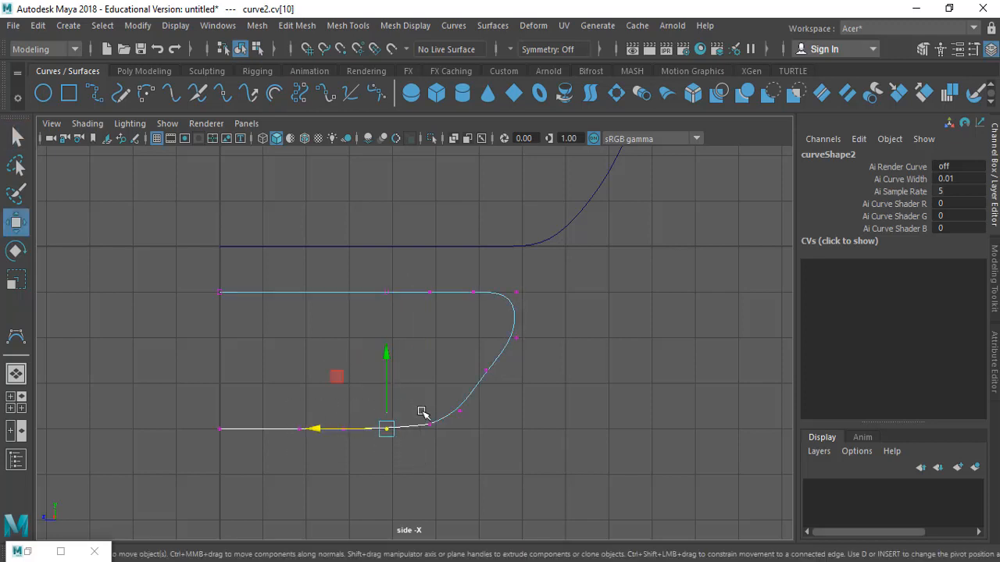
left_click_drag(420, 383, 443, 452)
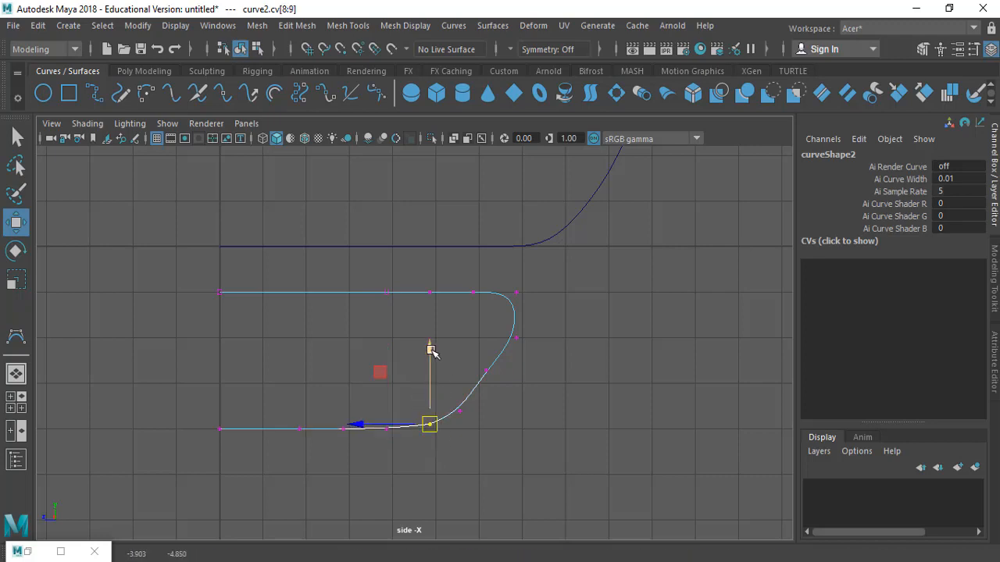
left_click(431, 349)
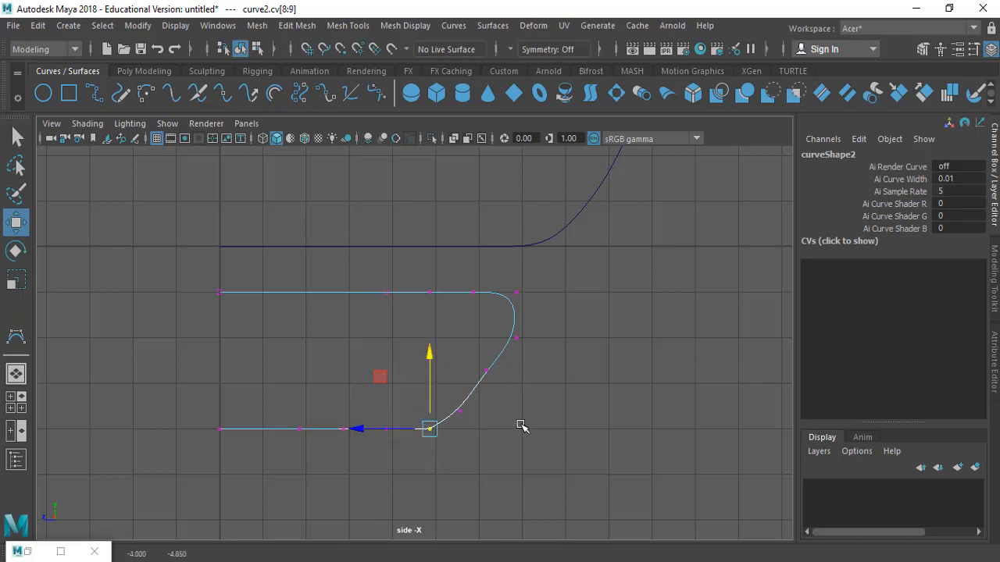
key("q")
left_click(589, 419)
left_click_drag(479, 421, 476, 418)
key("w")
left_click_drag(455, 357, 520, 401)
key("q")
key("w")
left_click_drag(438, 376, 430, 375)
key("q")
key("ctrl+z")
key("ctrl+z")
key("ctrl+z")
key("ctrl+z")
key("ctrl+z")
key("ctrl+z")
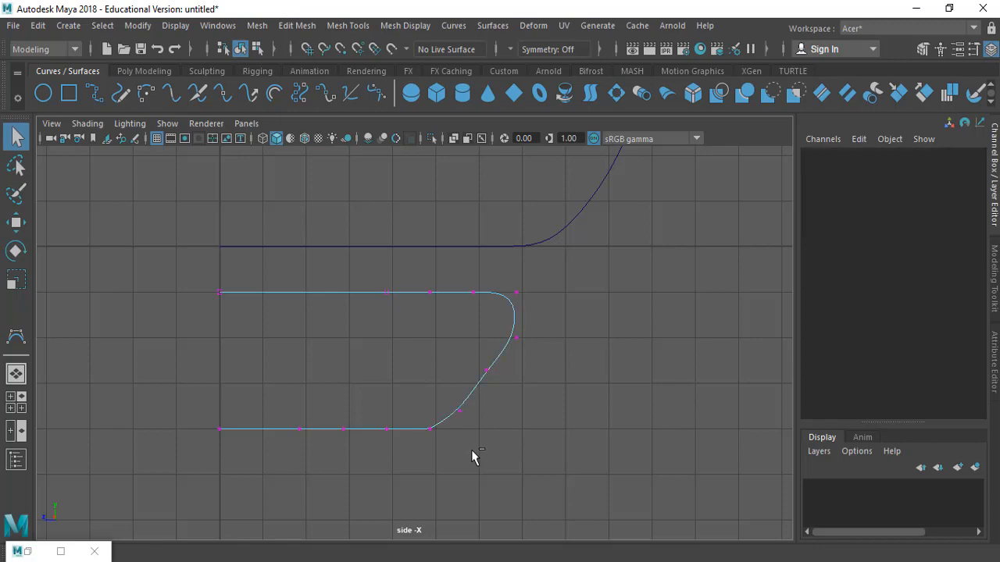
Compare the fin and body curves against the rocket reference image in the assignment PDF
left_click_drag(506, 462, 668, 451)
right_click_drag(605, 375, 355, 341, "alt")
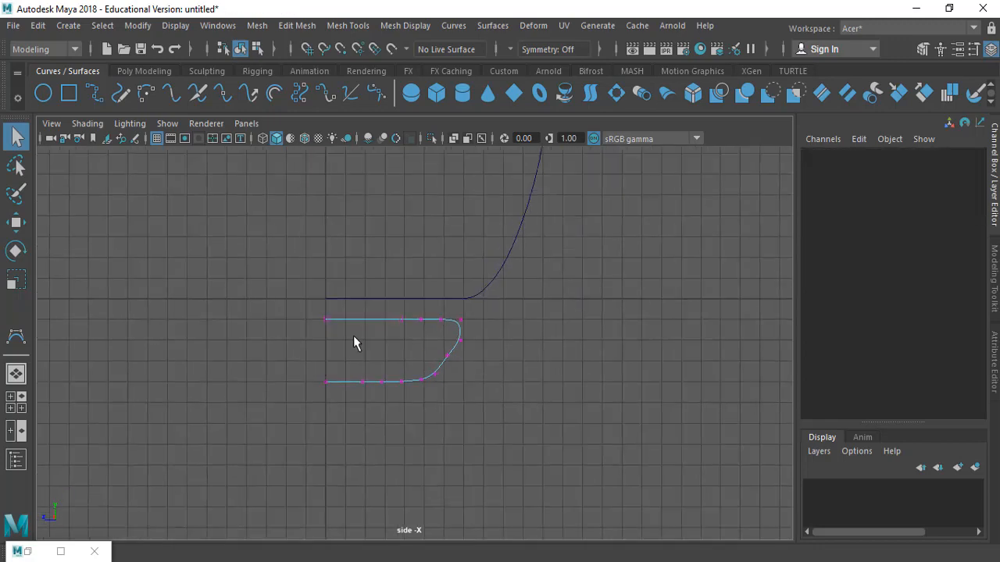
middle_click_drag(498, 208, 500, 423, "alt")
right_click_drag(320, 241, 251, 244, "alt")
middle_click_drag(339, 323, 346, 434, "alt")
middle_click_drag(429, 235, 441, 314, "alt")
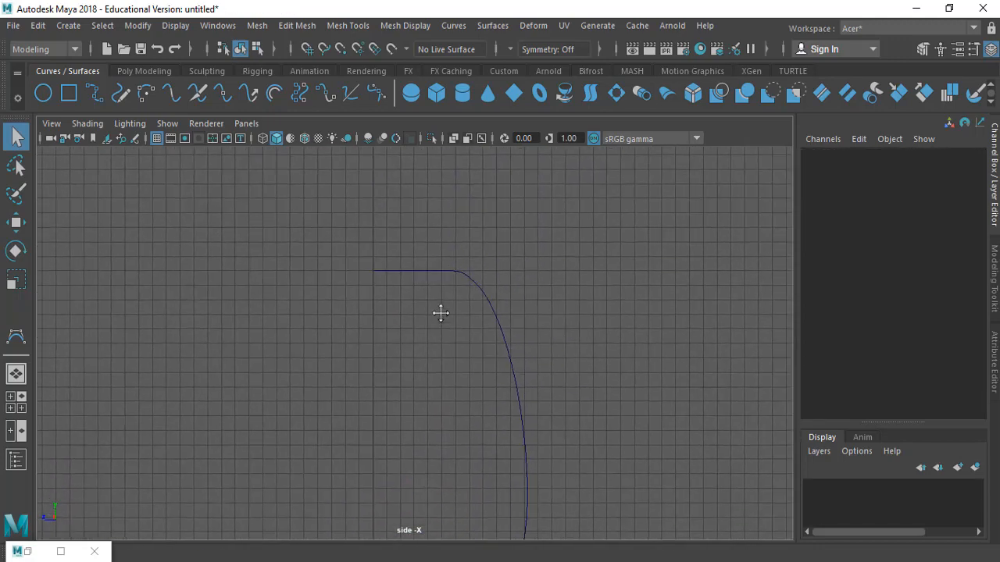
key("alt+Tab")
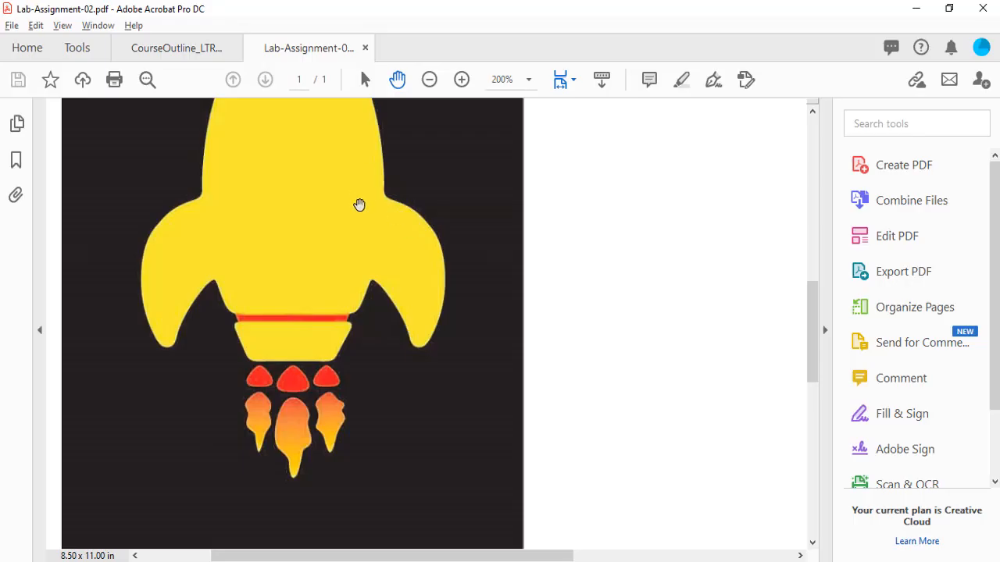
middle_click_drag(359, 205, 651, 364)
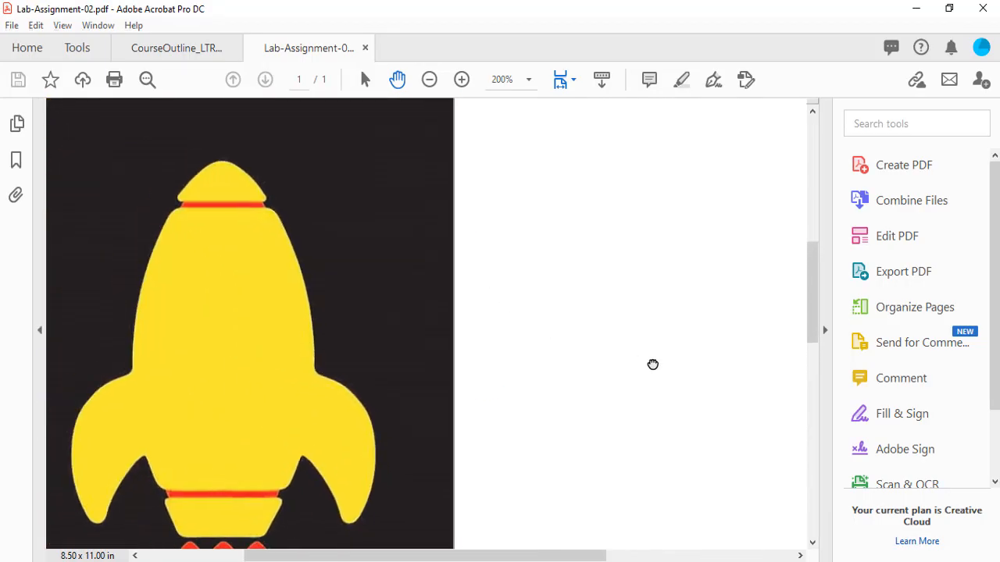
key("alt+Tab")
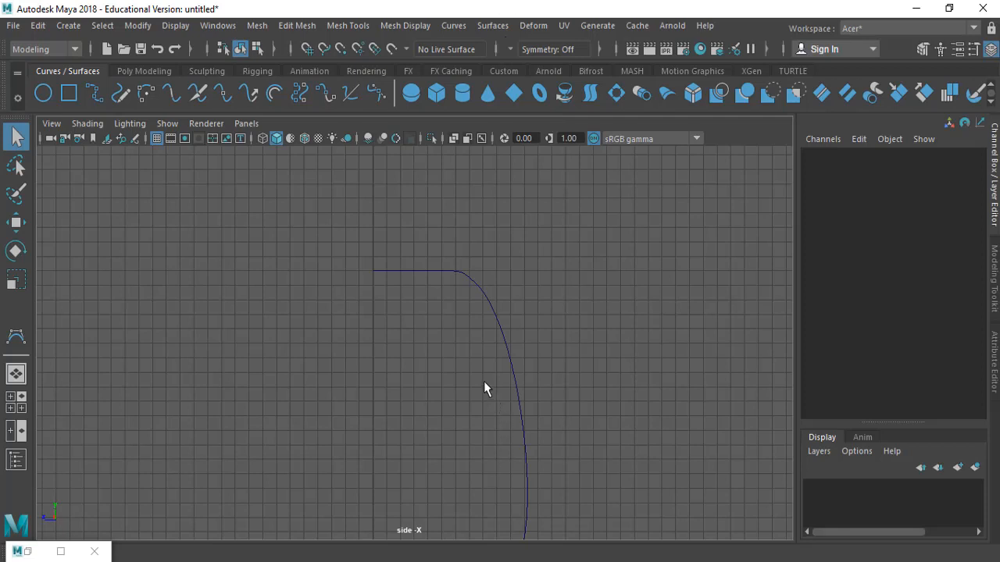
Draw a new CV curve for the top cap profile above the body, snapping to the grid from the axis outward and up
left_click_drag(285, 211, 555, 366, "ctrl+alt")
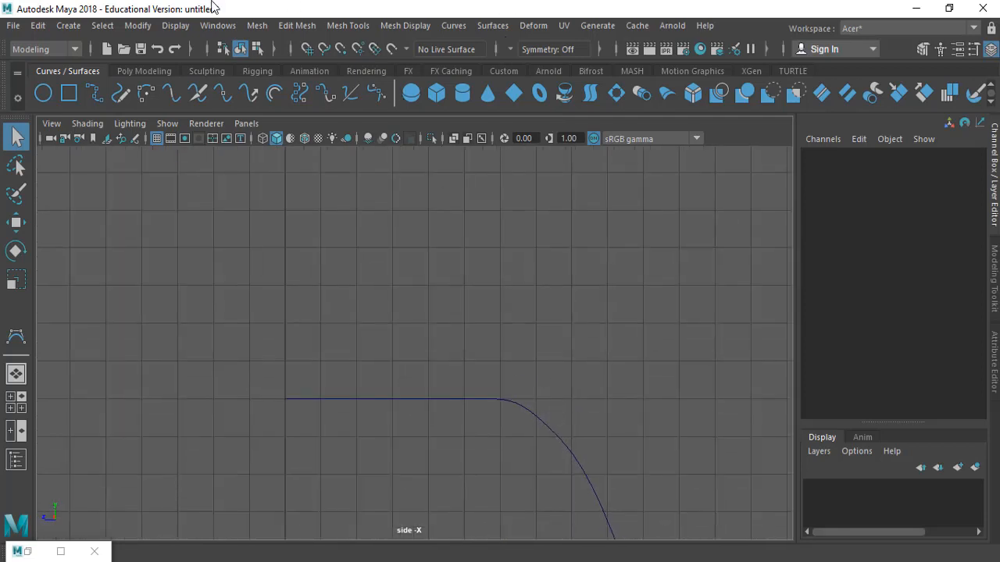
left_click(16, 336)
key("x")
left_click(286, 361)
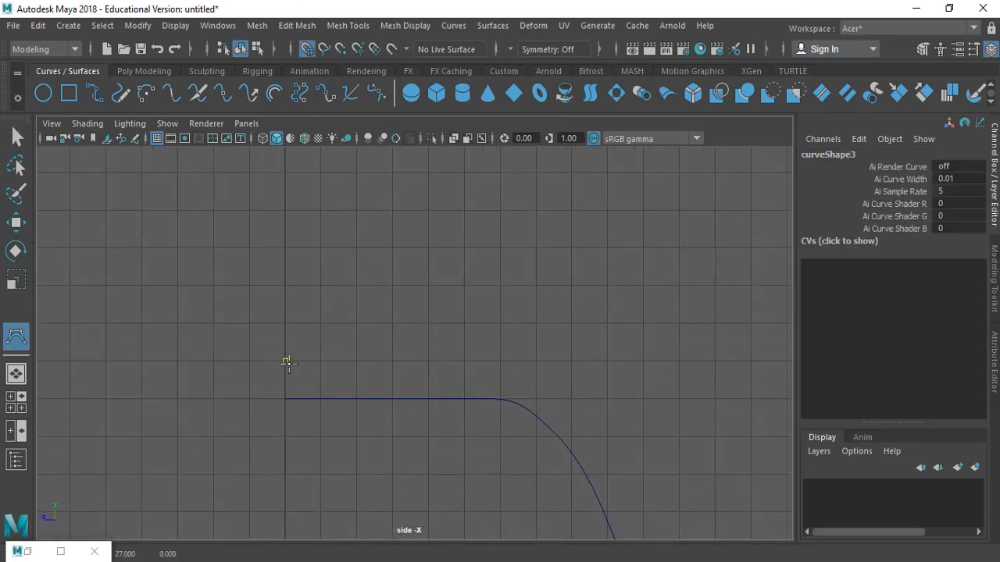
left_click(396, 361)
left_click(430, 361)
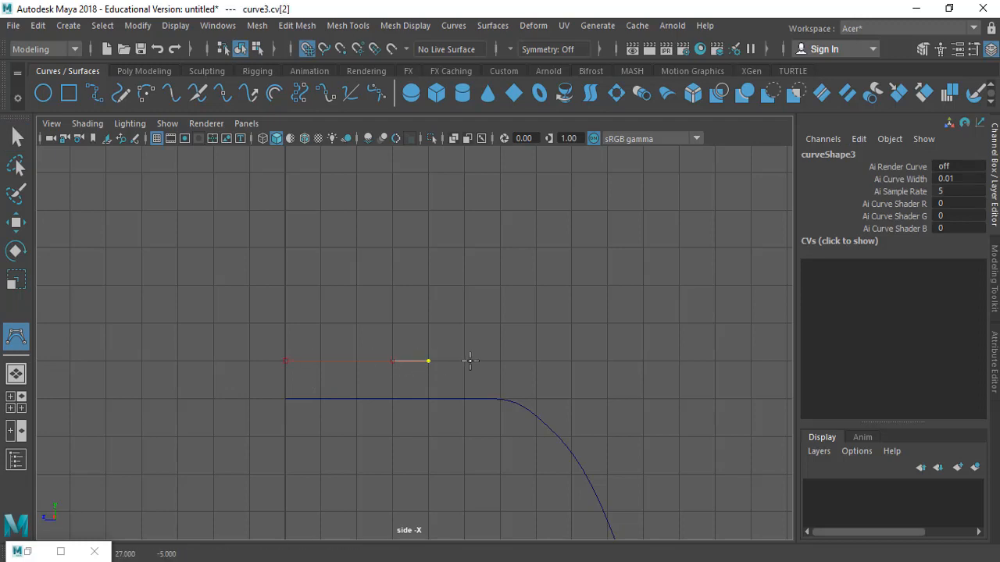
left_click(467, 361)
left_click(500, 361)
middle_click_drag(509, 337, 503, 335)
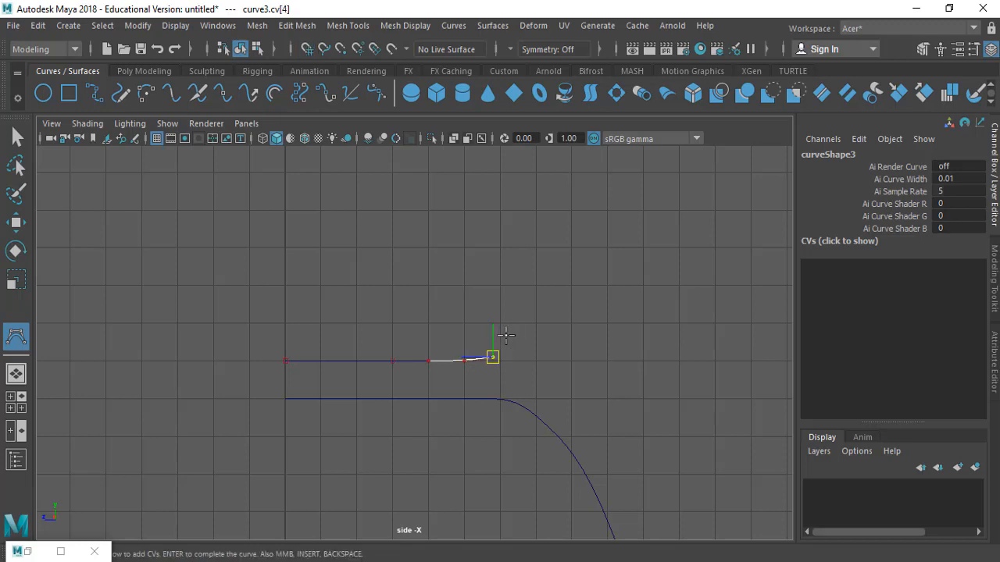
left_click_drag(495, 328, 460, 299)
mouse_move(408, 243)
left_mouse_down()
mouse_move(373, 227)
mouse_move(402, 249)
left_mouse_up()
left_click_drag(342, 219, 307, 214)
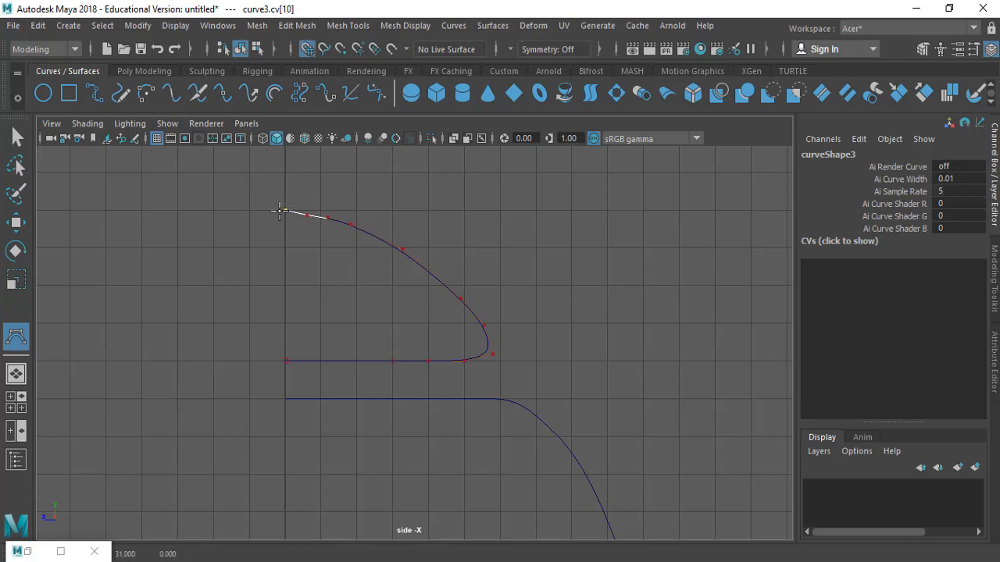
left_click(283, 211)
key("Return")
Select the CVs near the top of the new cap curve and move them slightly upward
right_click_drag(312, 179, 242, 180)
left_click_drag(301, 205, 374, 242)
key("w")
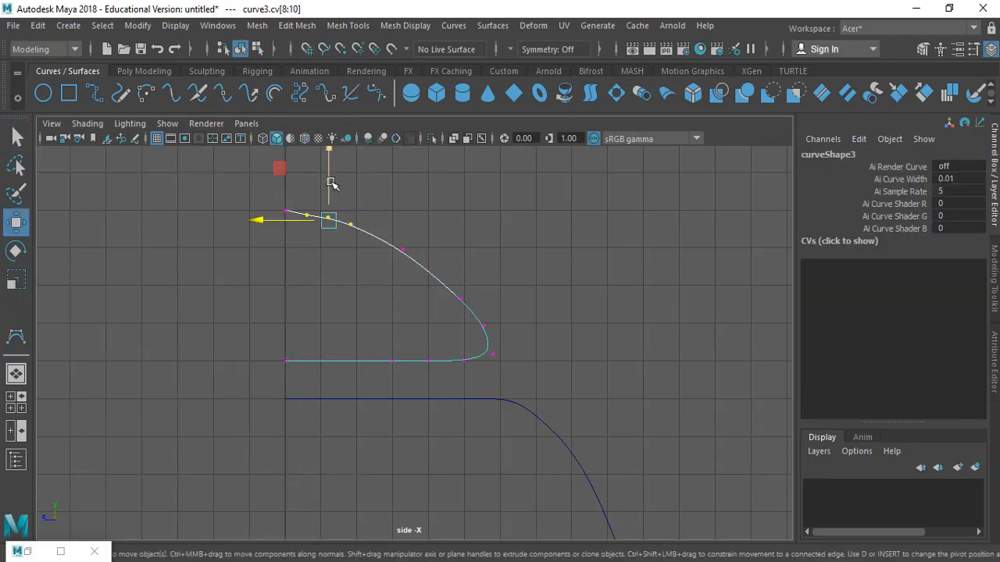
left_click_drag(330, 185, 332, 173)
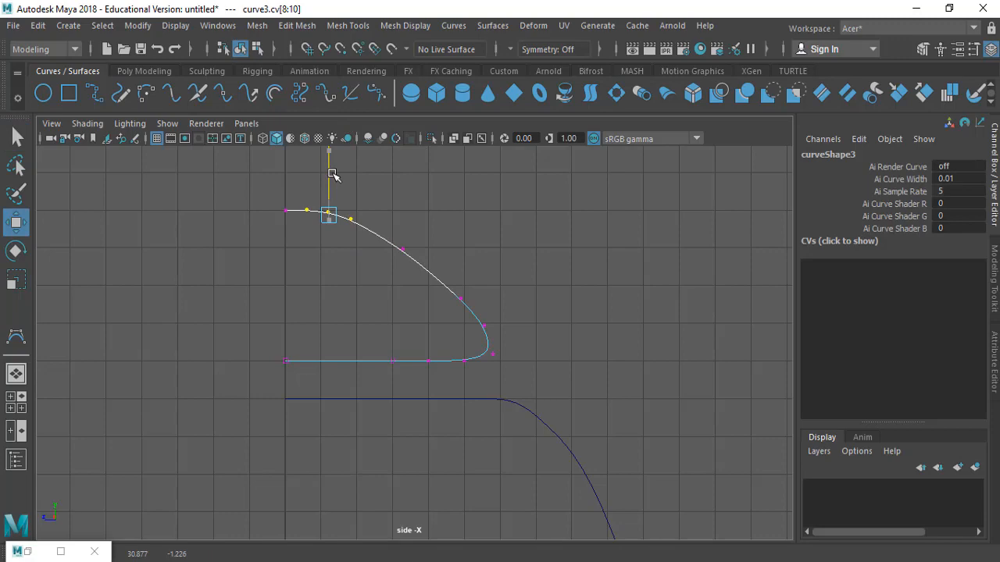
key("q")
left_click(373, 228)
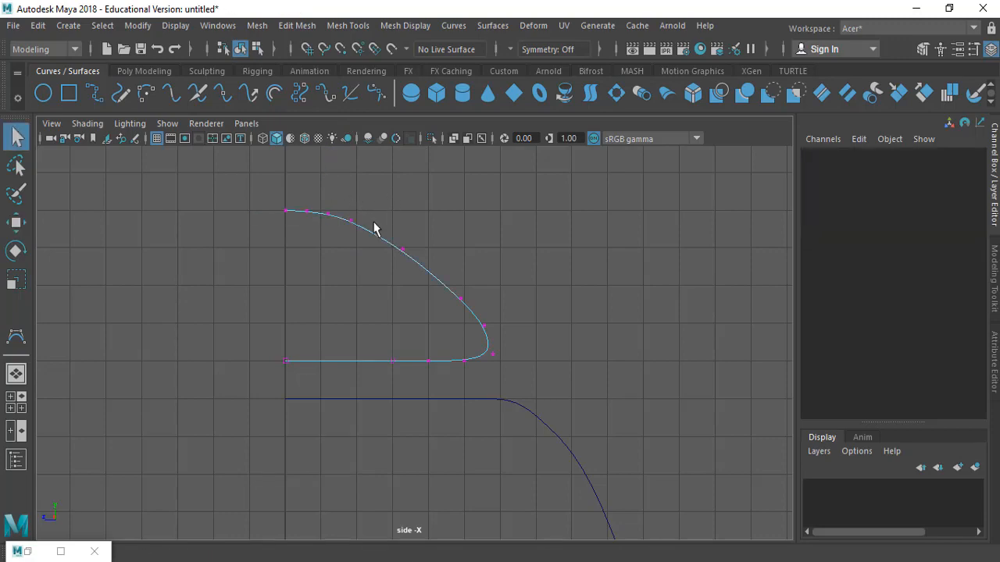
Zoom out to inspect all the rocket profile curves and show side and perspective views side by side
middle_click_drag(507, 392, 503, 342, "alt")
scroll(177, 429, "down", 5)
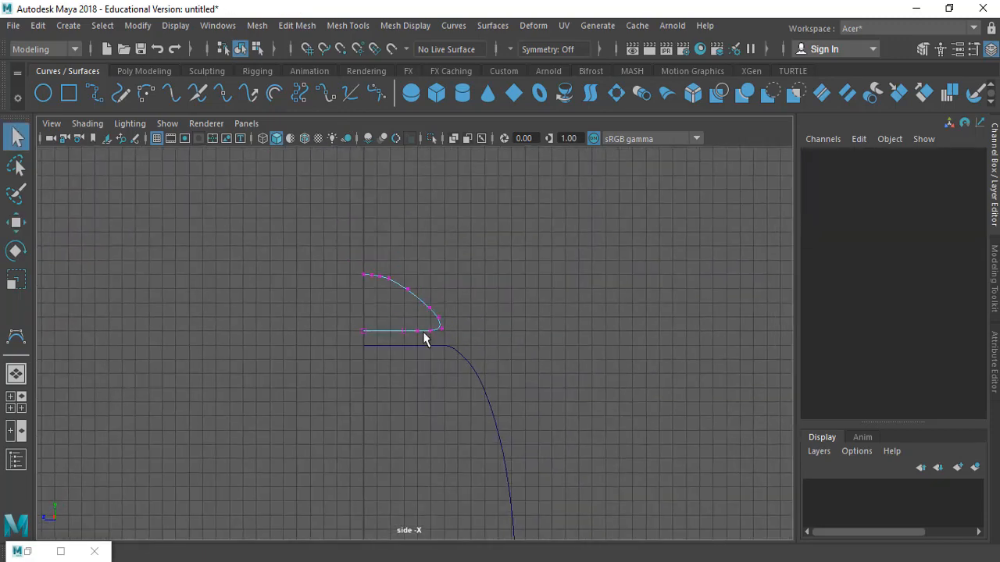
right_click_drag(424, 307, 495, 157)
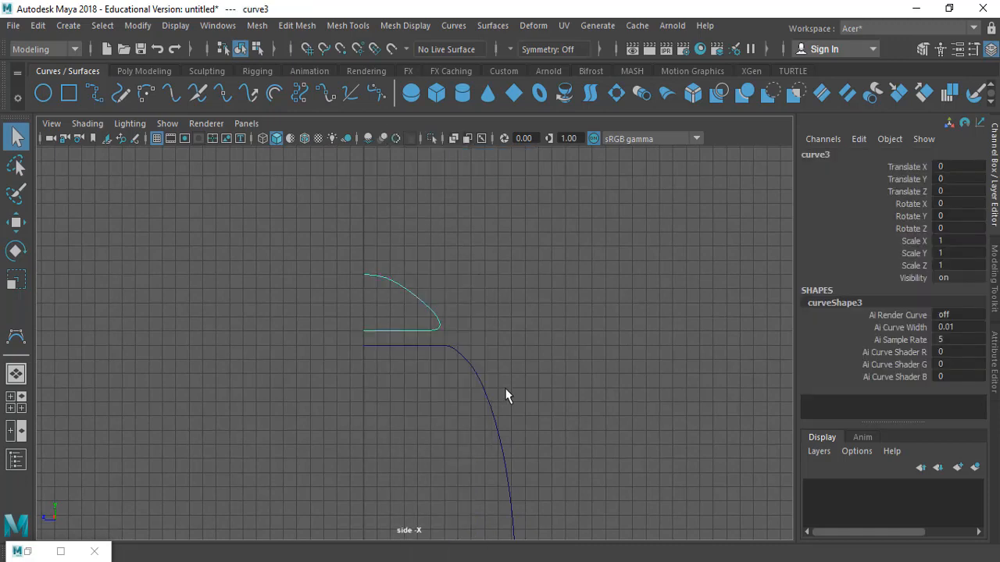
left_click(580, 405)
middle_click_drag(503, 350, 479, 217, "alt")
right_click_drag(546, 399, 70, 372, "alt")
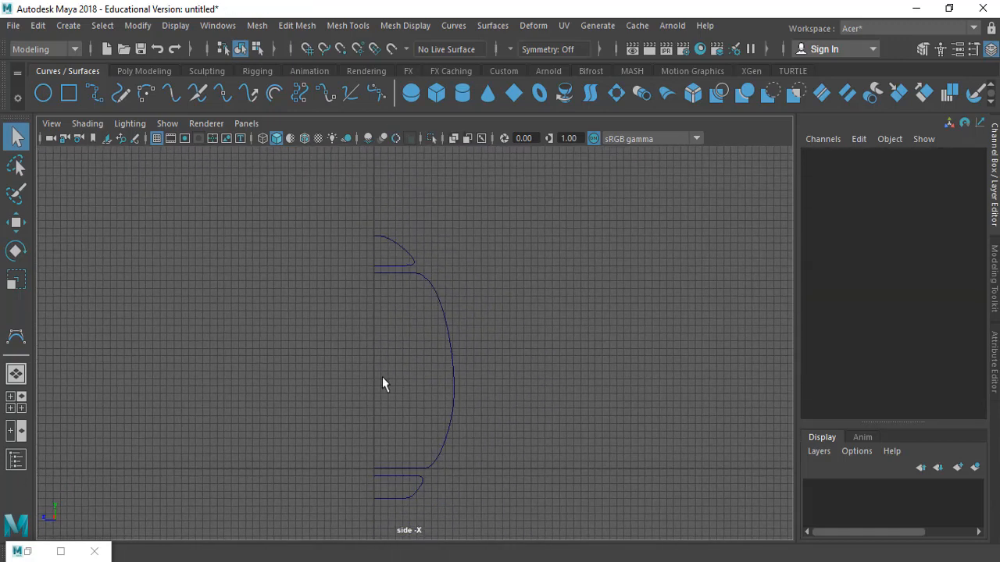
middle_click_drag(383, 378, 392, 352, "alt")
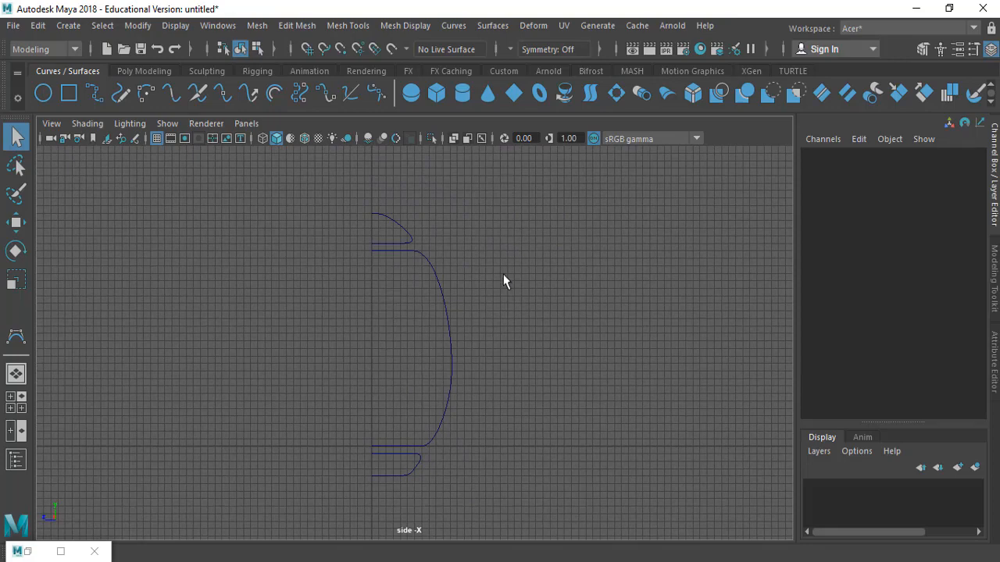
key("space")
scroll(255, 315, "up", 2)
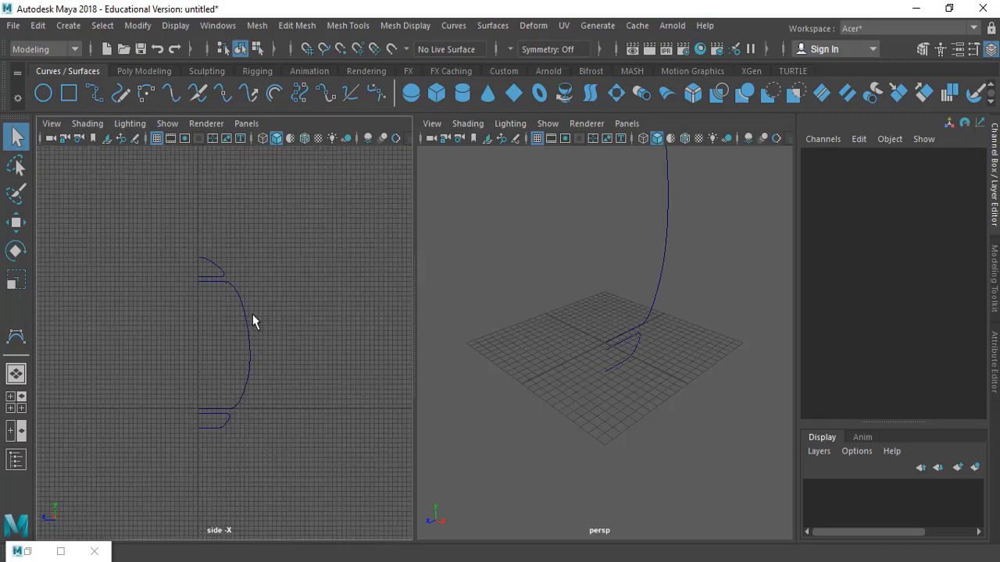
Select the body curve and revolve it into a surface
left_click_drag(166, 226, 299, 449)
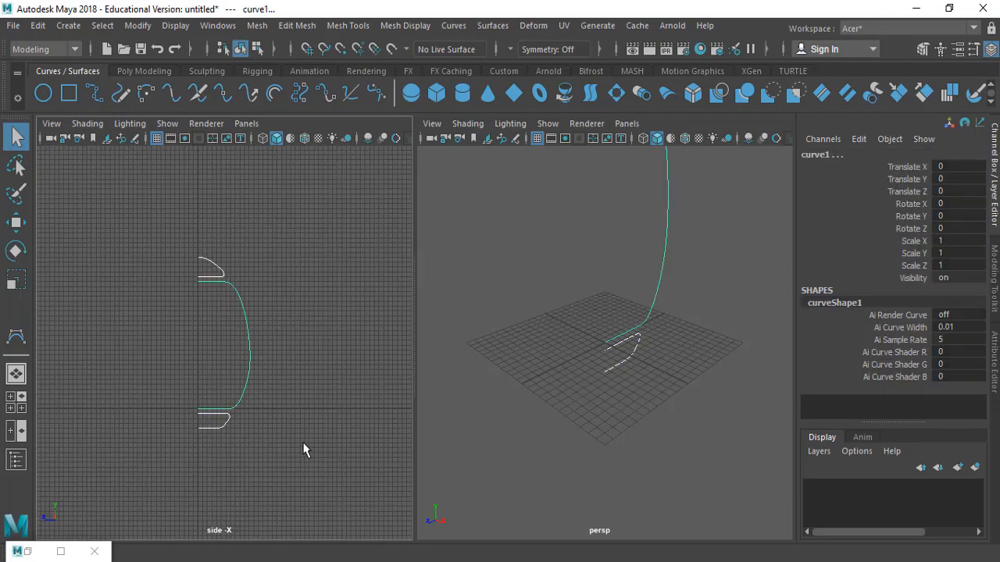
scroll(367, 278, "up", 5)
middle_click_drag(311, 308, 317, 304, "alt")
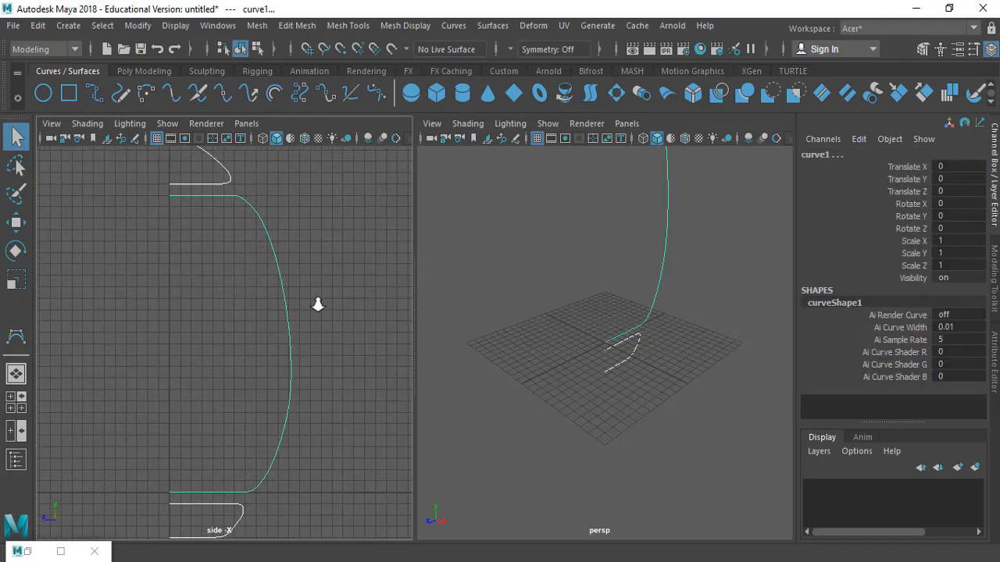
right_click_drag(317, 304, 199, 312, "alt")
left_click_drag(628, 289, 560, 168, "alt")
left_click(536, 140)
right_click_drag(622, 222, 648, 263, "alt")
left_click(709, 262)
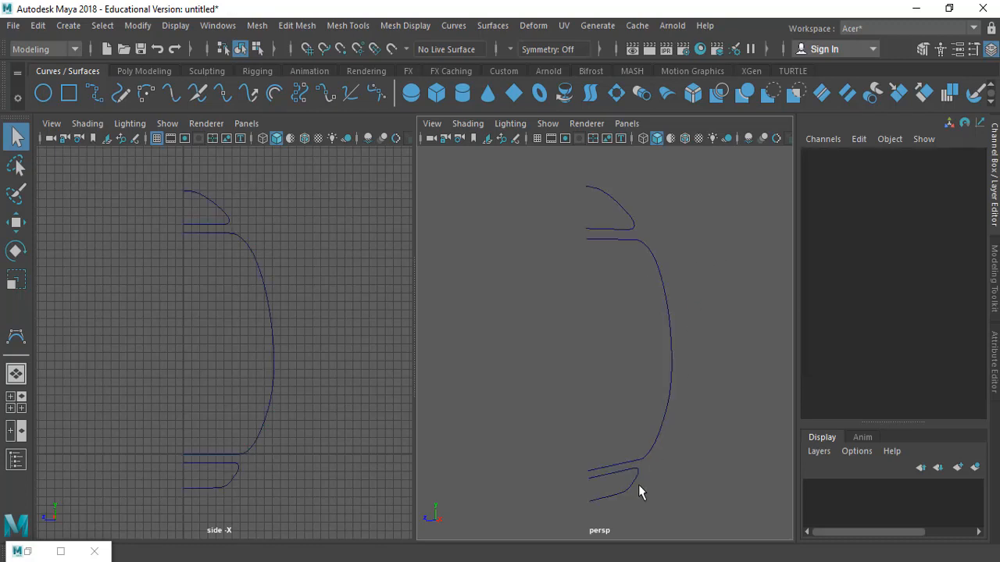
left_click_drag(712, 306, 707, 301)
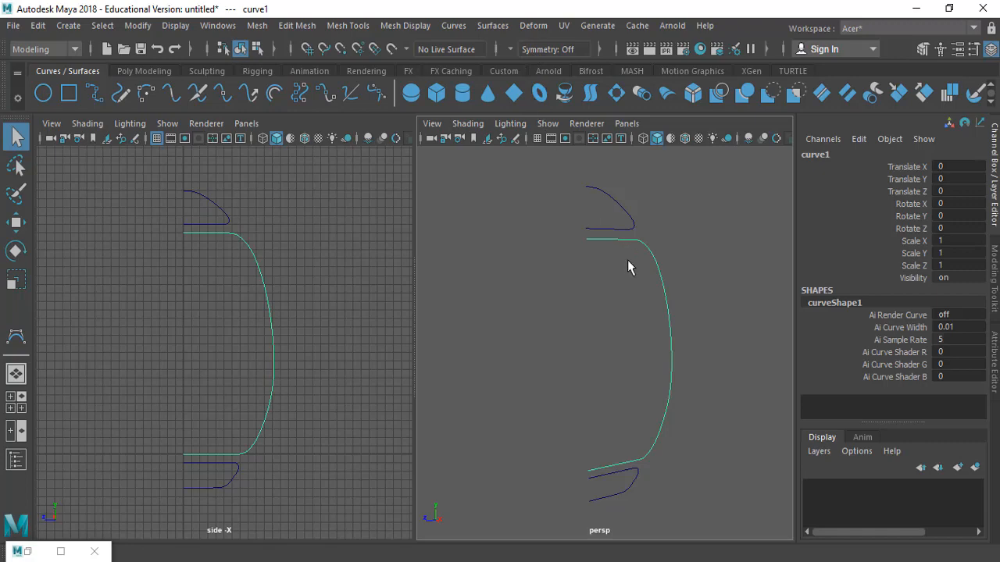
left_click(492, 28)
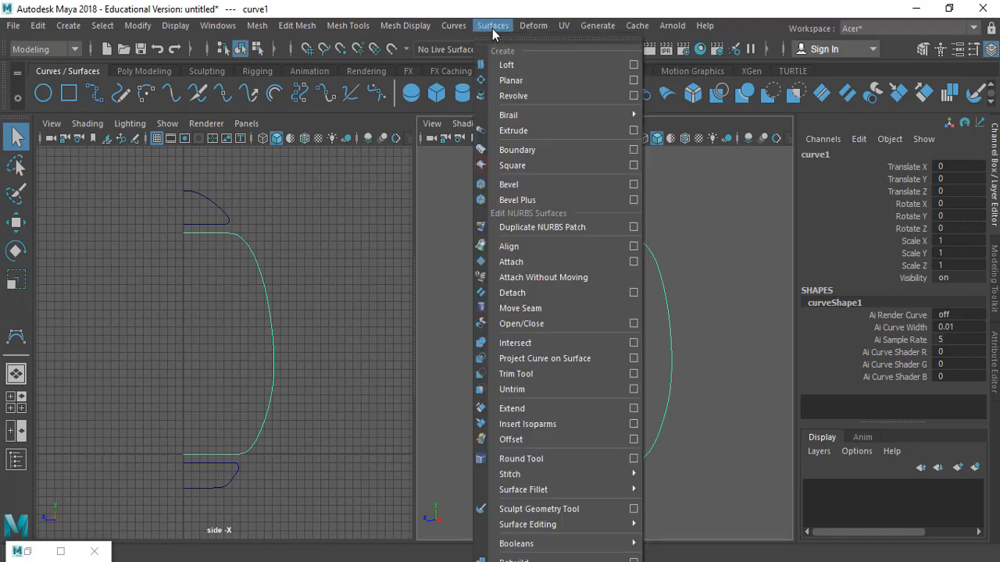
left_click(542, 100)
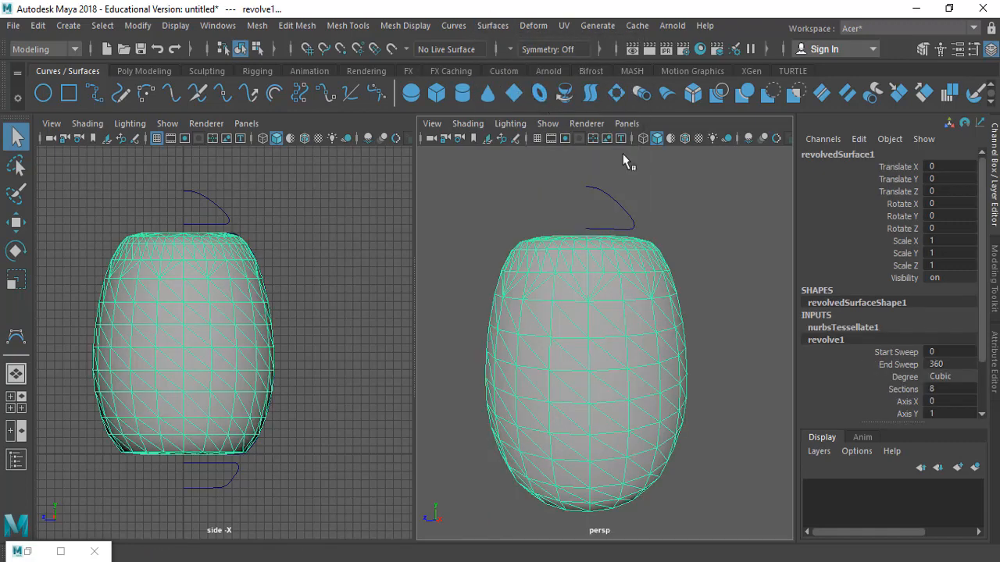
Delete the revolved body surface and reselect the body curve
left_click_drag(700, 302, 684, 324, "alt")
left_click(712, 224)
left_click(573, 296)
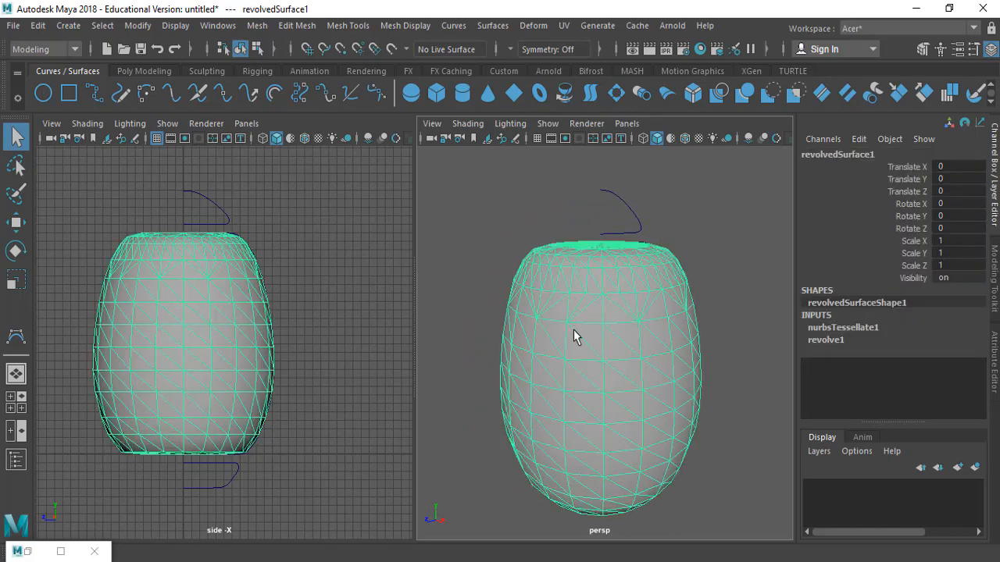
key("Delete")
left_click(661, 300)
Reset the Revolve options to defaults with NURBS output and revolve the body curve
left_click(493, 26)
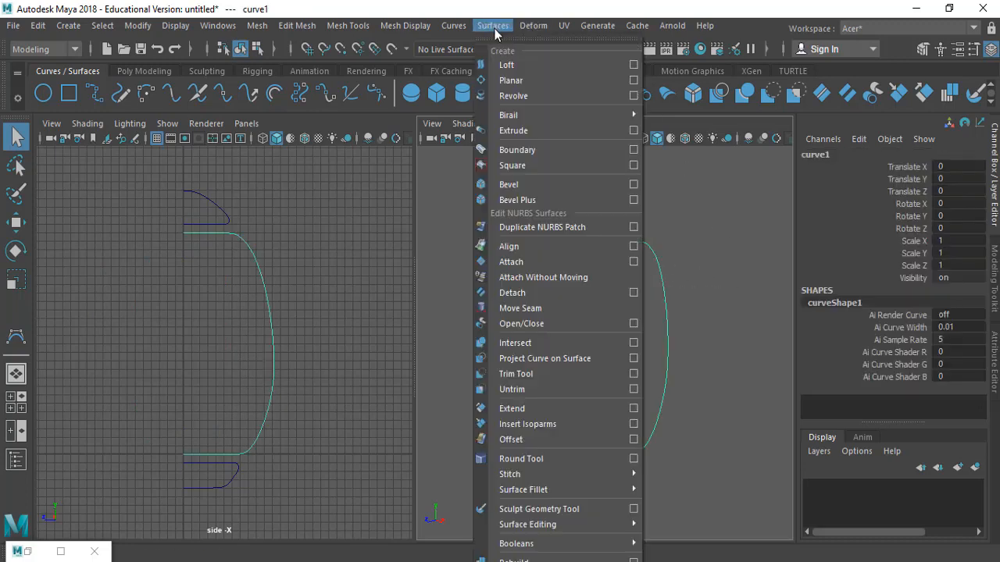
left_click(634, 97)
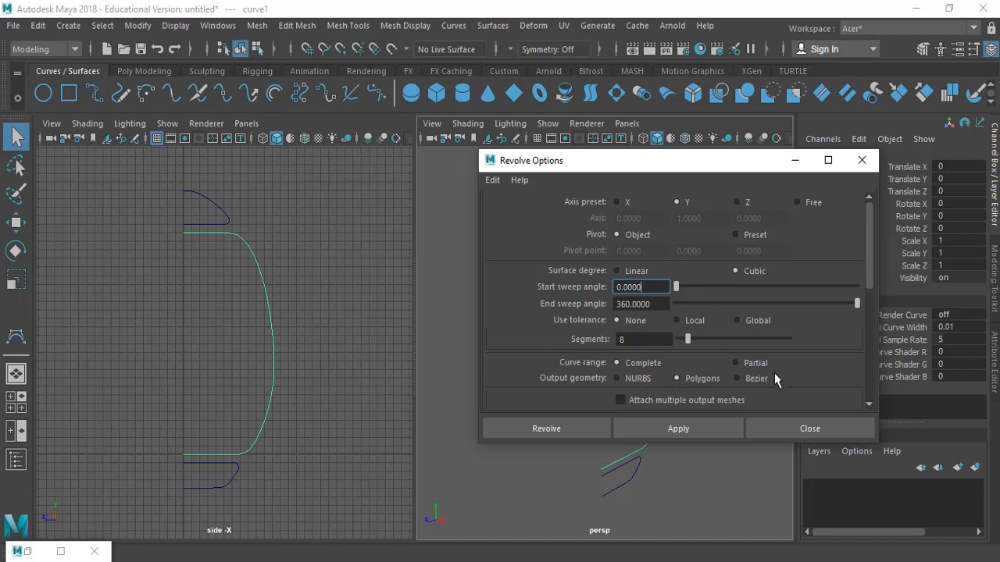
scroll(754, 312, "down", 3)
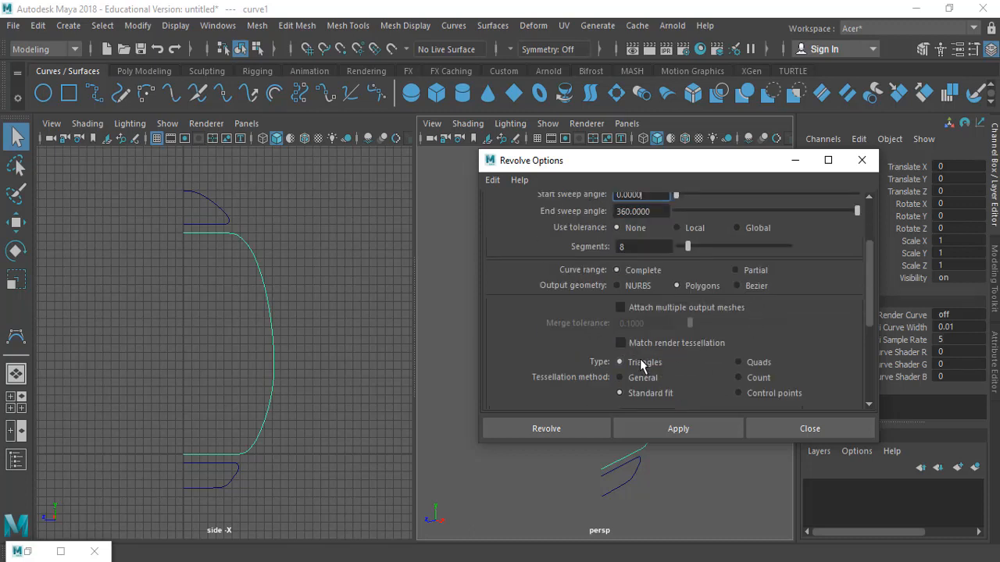
scroll(672, 287, "up", 3)
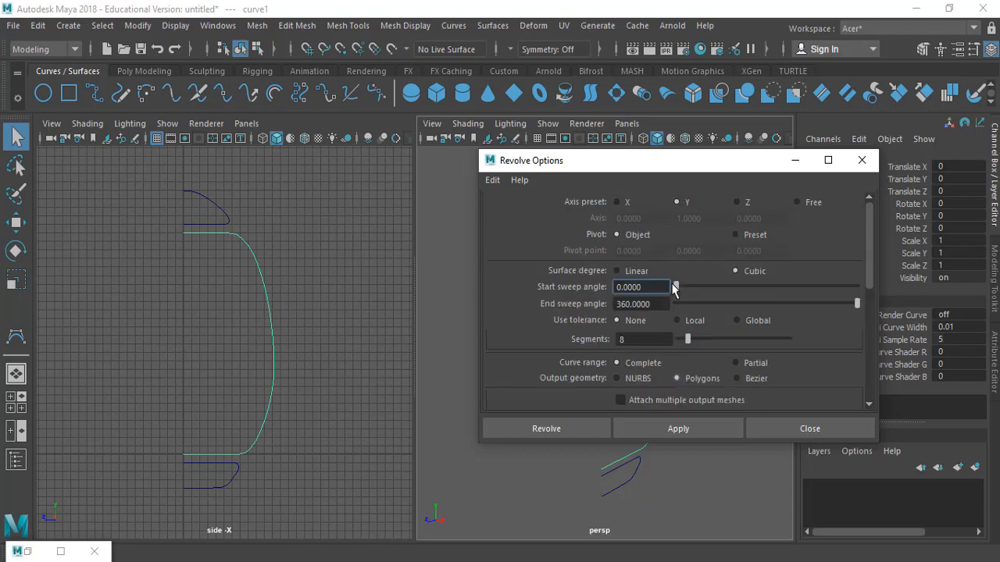
left_click(492, 180)
left_click(517, 211)
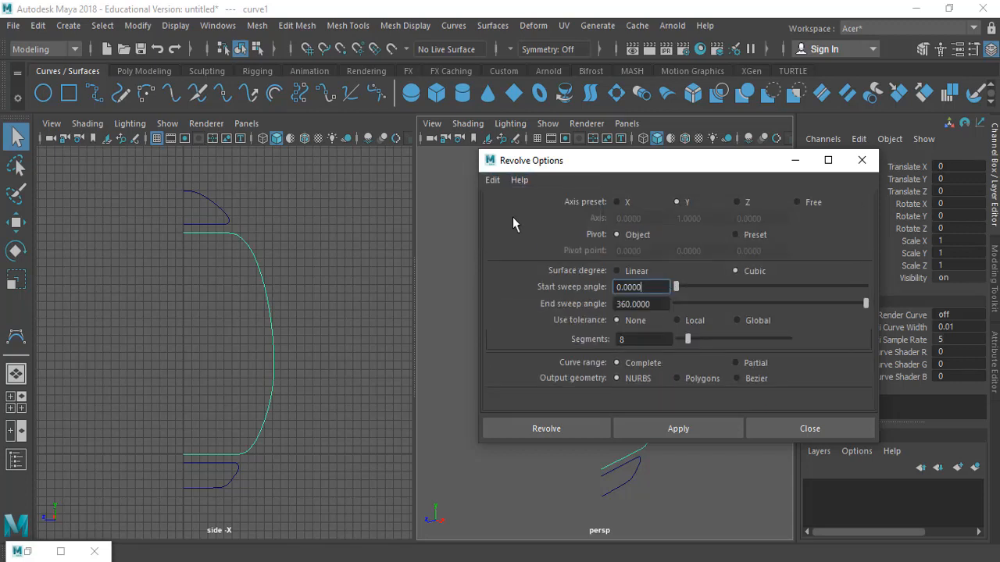
left_click(493, 180)
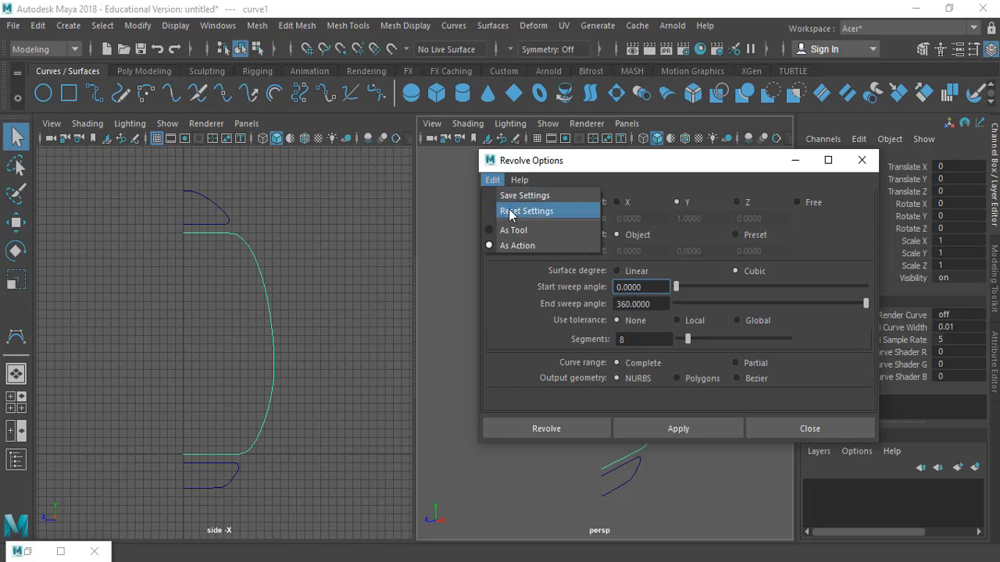
left_click(509, 213)
left_click(493, 180)
left_click(514, 212)
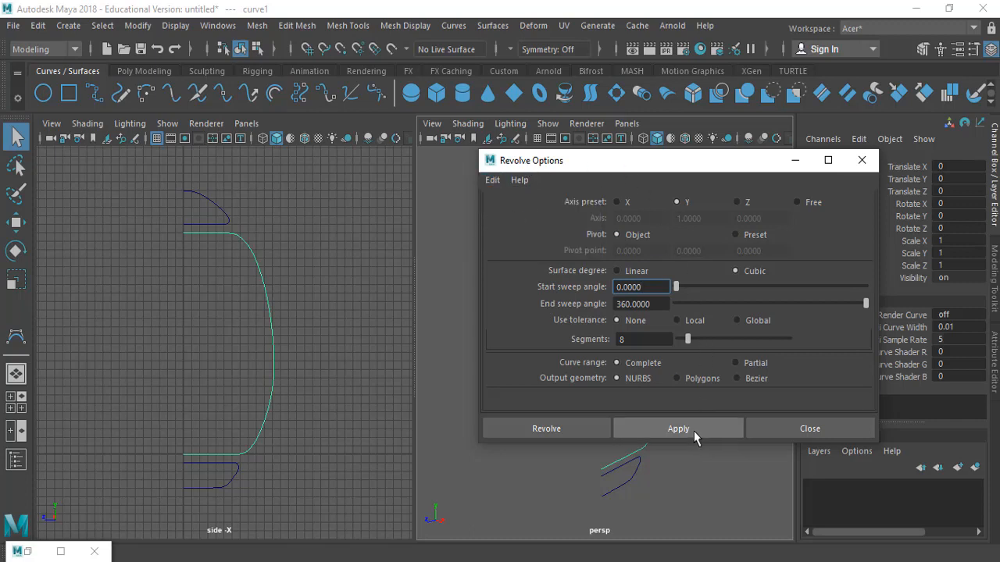
left_click(737, 428)
left_click(784, 430)
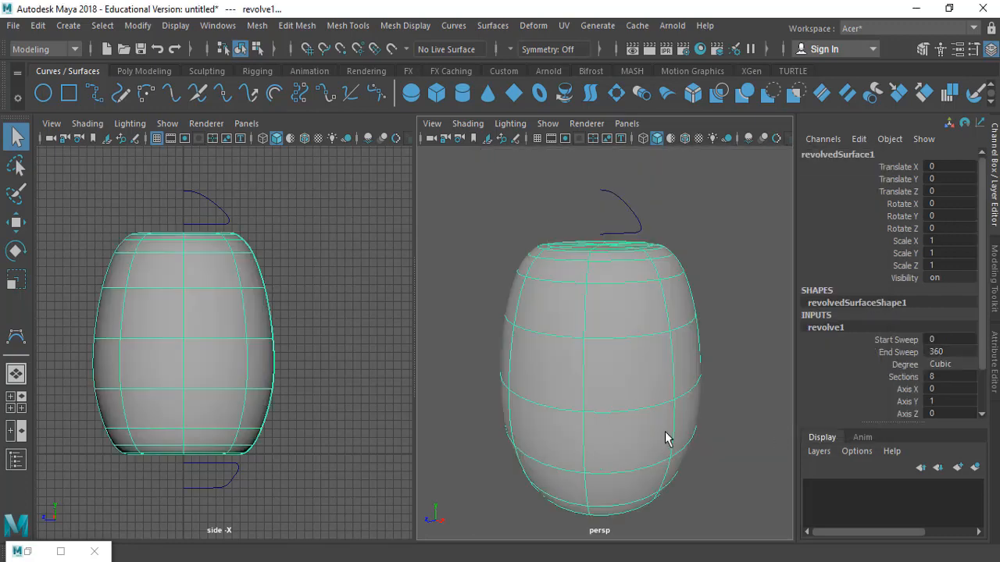
Select the lower fin curve and revolve it into a surface
left_click_drag(664, 437, 616, 397, "alt")
middle_click_drag(616, 398, 601, 267, "alt")
left_click(591, 398)
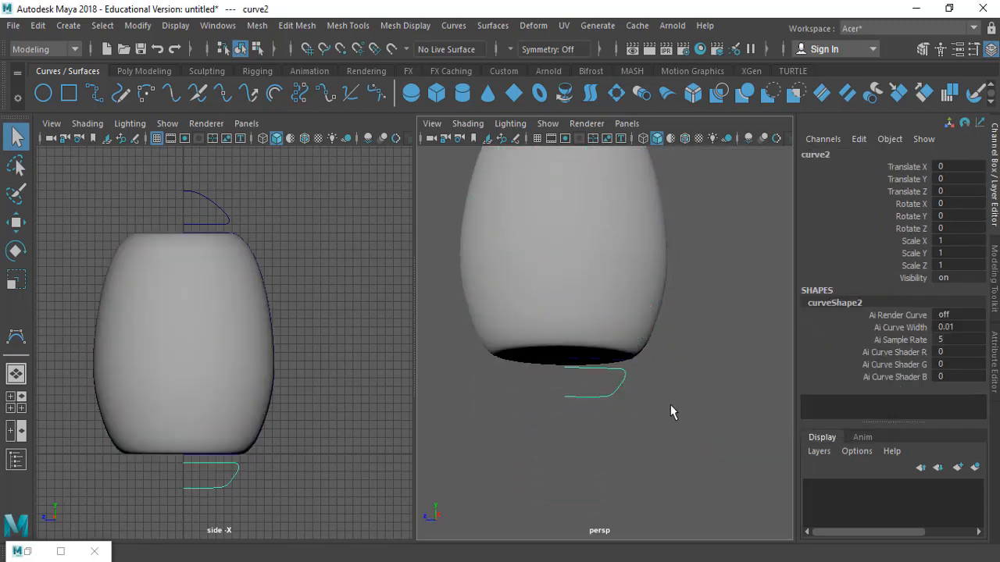
mouse_move(670, 407)
left_mouse_down("alt")
mouse_move(664, 400)
mouse_move(663, 418)
left_mouse_up("alt")
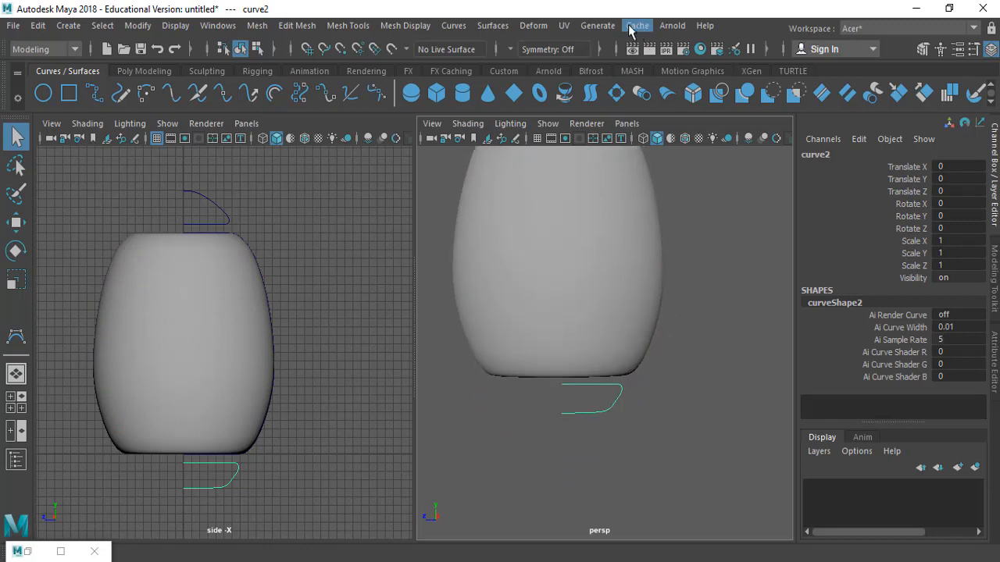
left_click(493, 25)
left_click(530, 95)
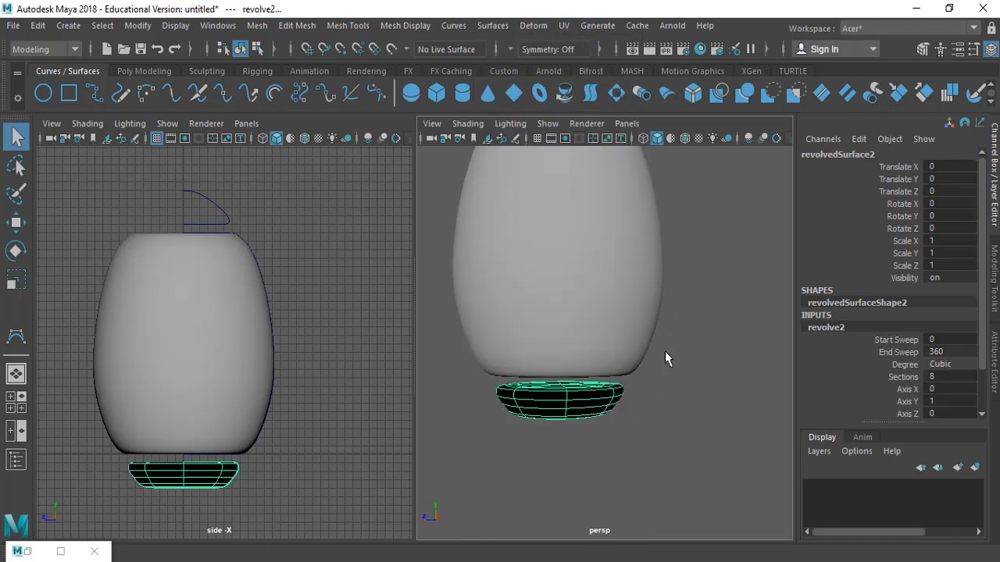
Select the top cap curve and revolve it into a surface
left_click(654, 399)
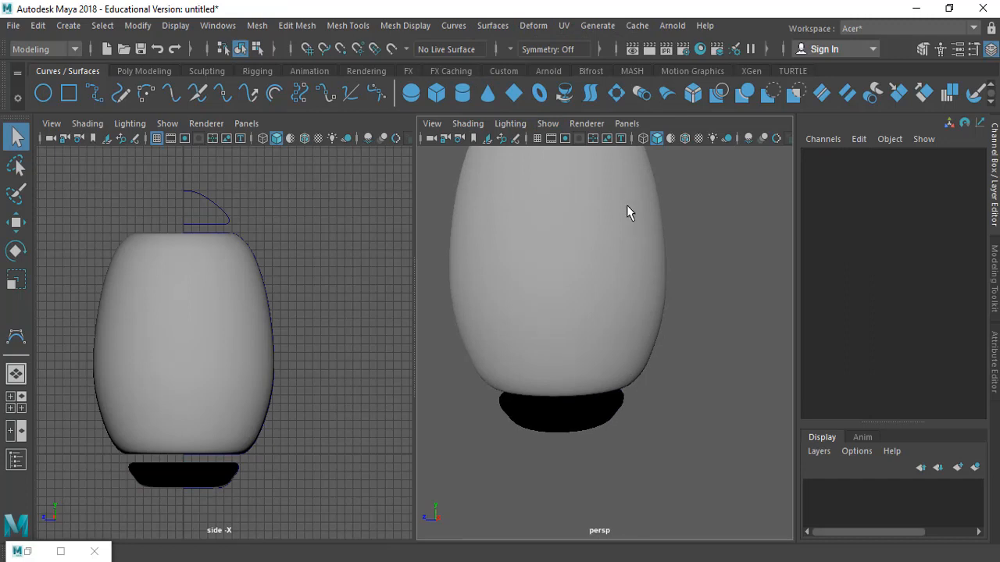
middle_click_drag(630, 211, 626, 292, "alt")
left_click(623, 265)
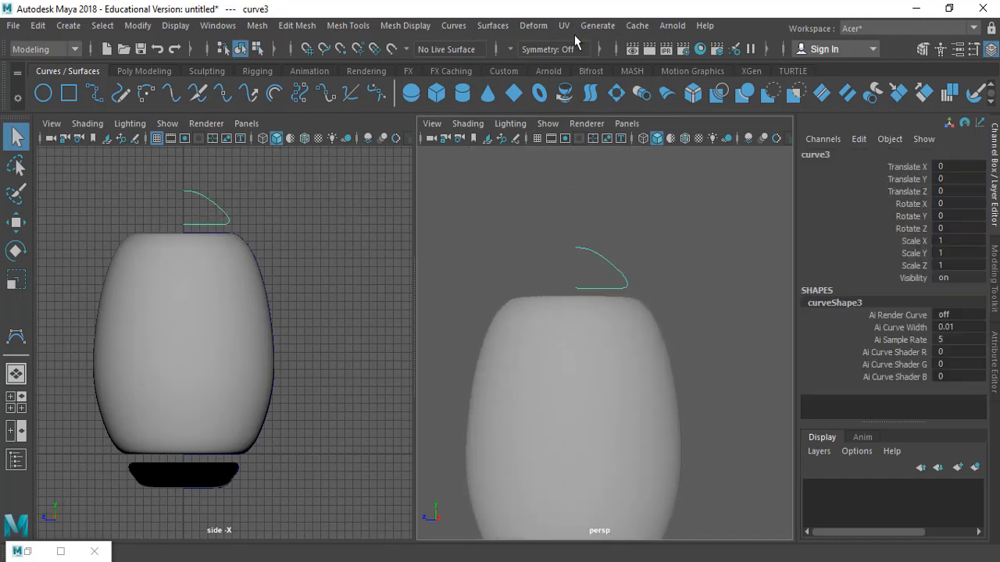
left_click(493, 25)
left_click(531, 96)
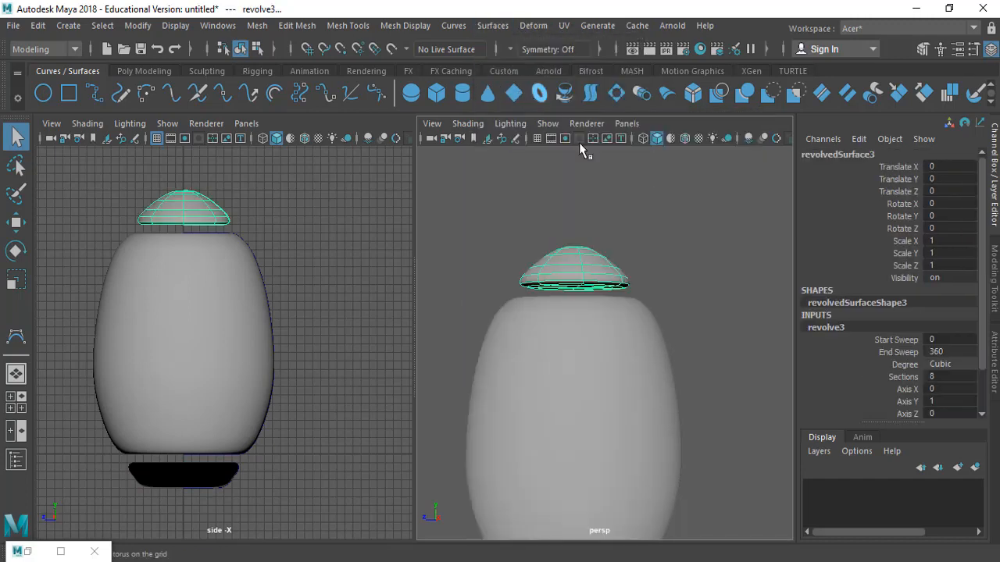
left_click(711, 292)
left_click_drag(712, 292, 661, 318, "alt")
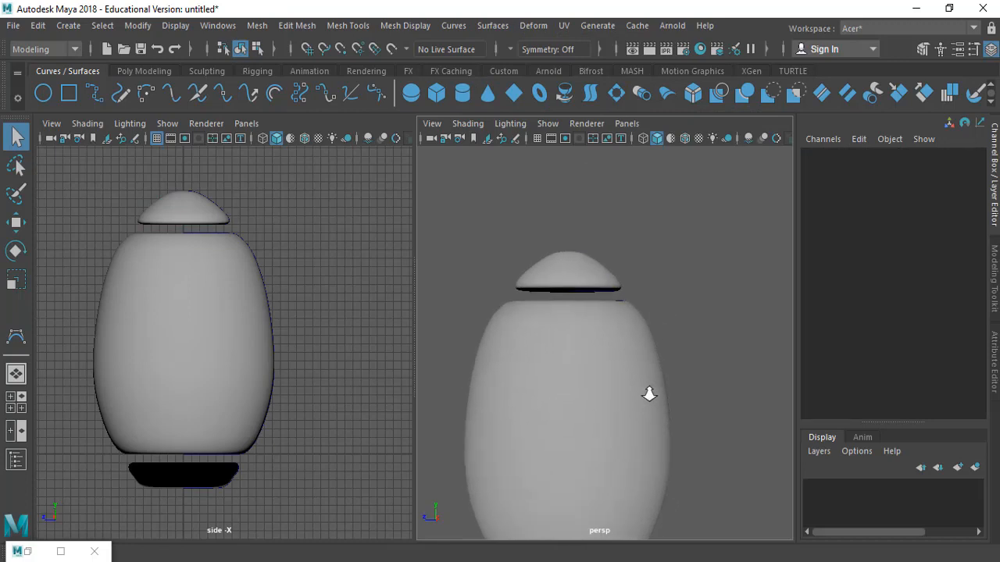
Select the revolved lower fin surface and reverse its surface direction
scroll(647, 395, "down", 3)
middle_click_drag(621, 424, 606, 339, "alt")
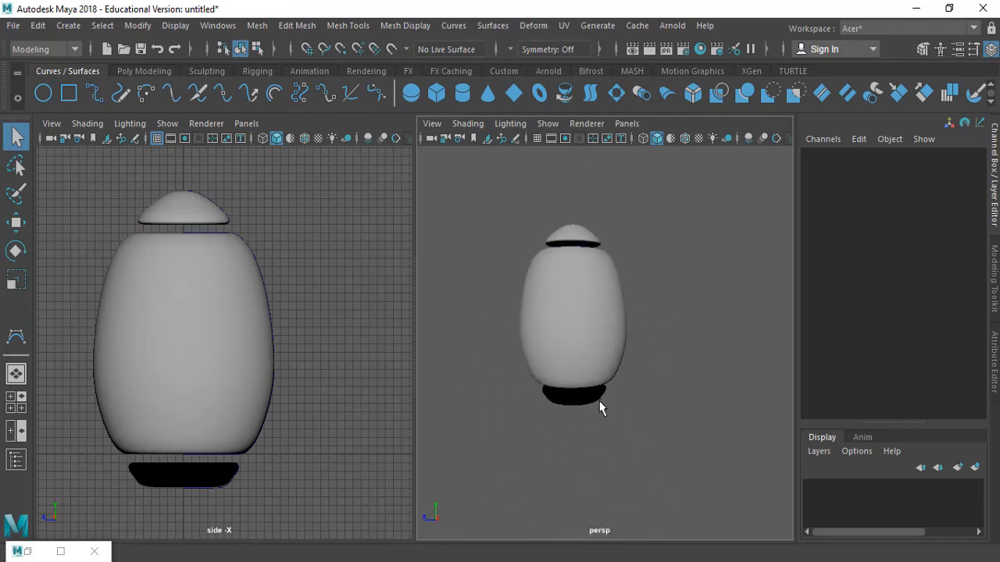
left_click(591, 392)
key("f")
mouse_move(629, 435)
left_mouse_down("alt")
mouse_move(648, 372)
mouse_move(604, 357)
mouse_move(628, 415)
left_mouse_up("alt")
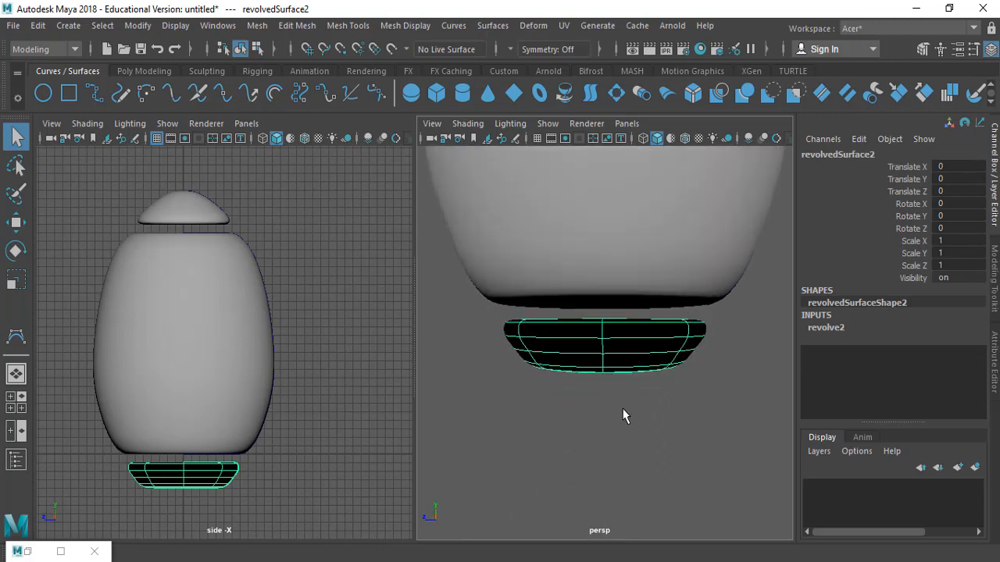
left_click(493, 26)
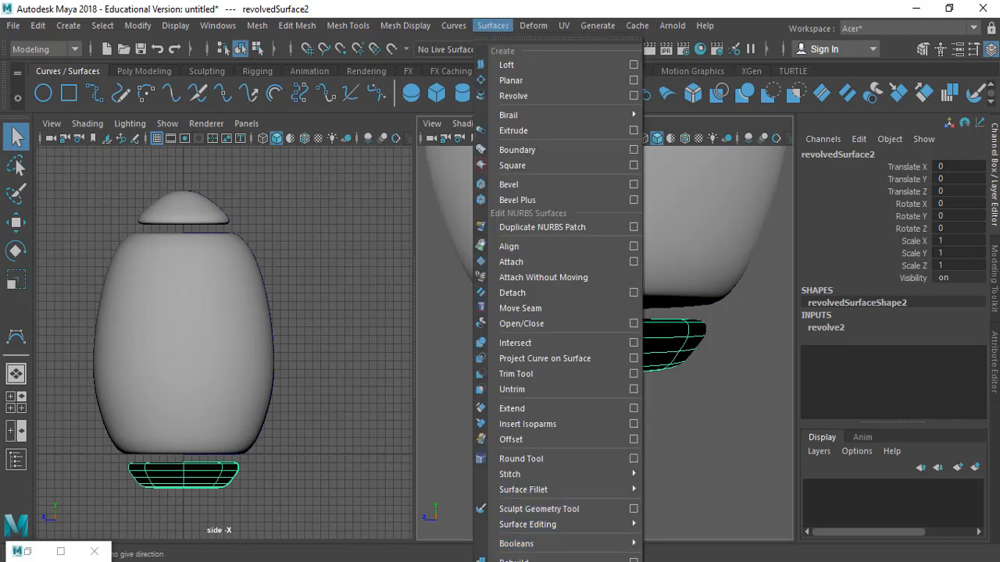
left_click(531, 561)
left_click(639, 439)
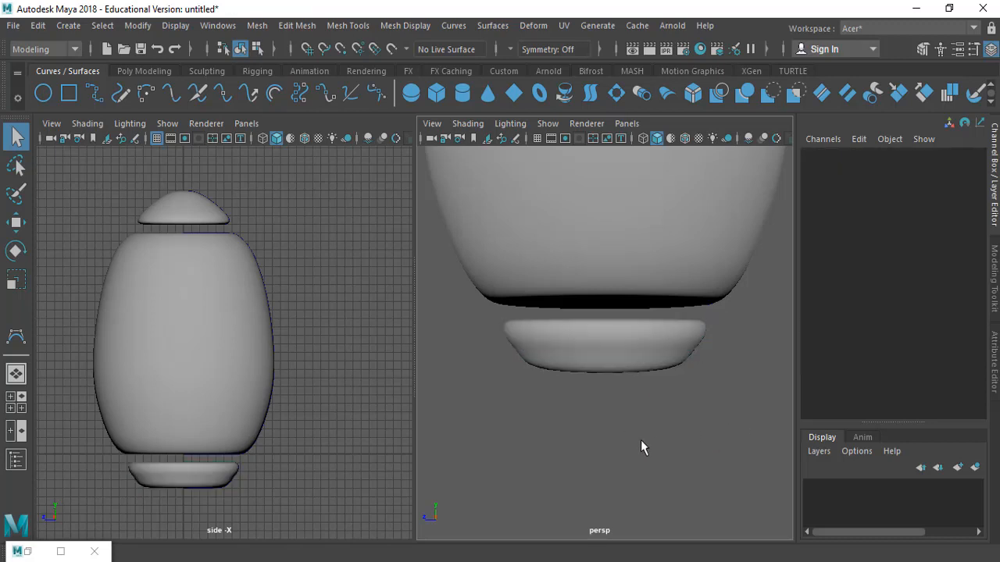
Compare the model against the rocket reference image and switch the side view to wireframe
left_click_drag(641, 446, 717, 456, "alt")
key("alt+Tab")
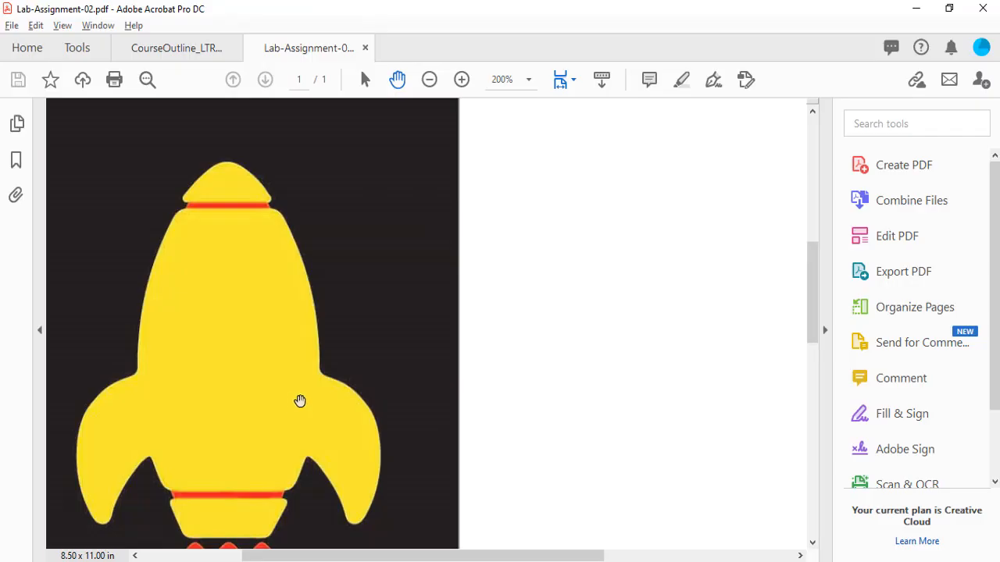
scroll(332, 379, "down", 2)
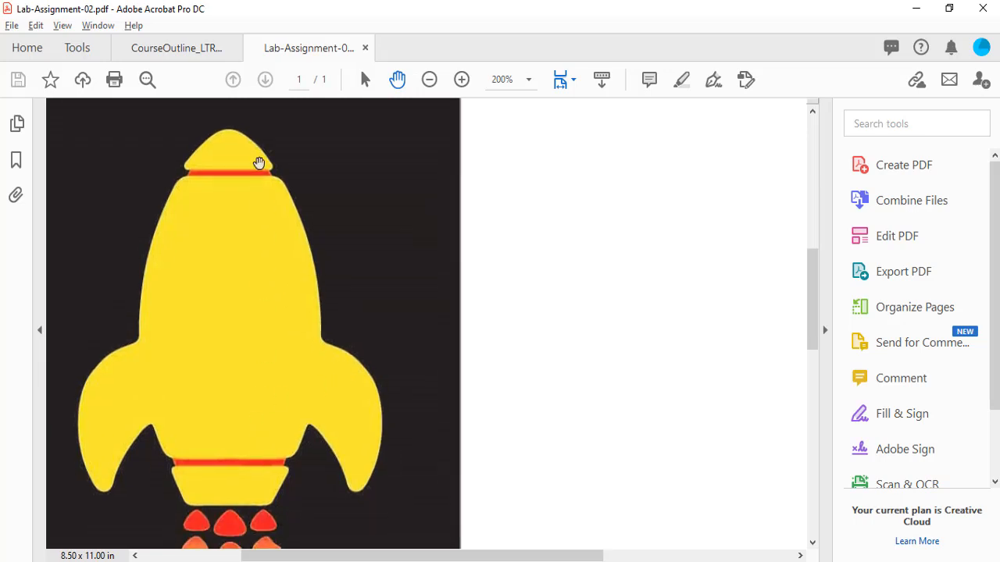
key("alt+Tab")
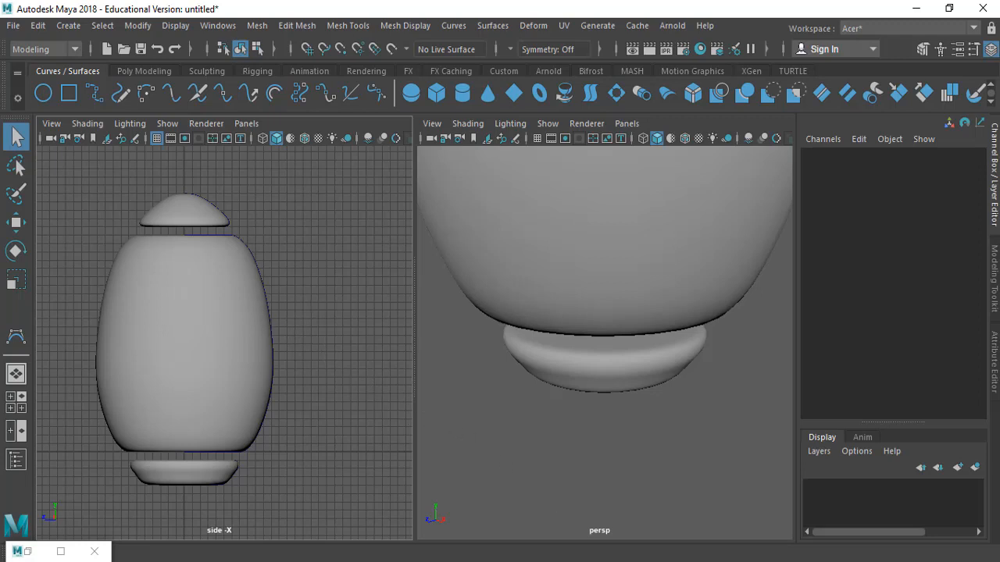
left_click(539, 561)
middle_click_drag(244, 440, 253, 426, "alt")
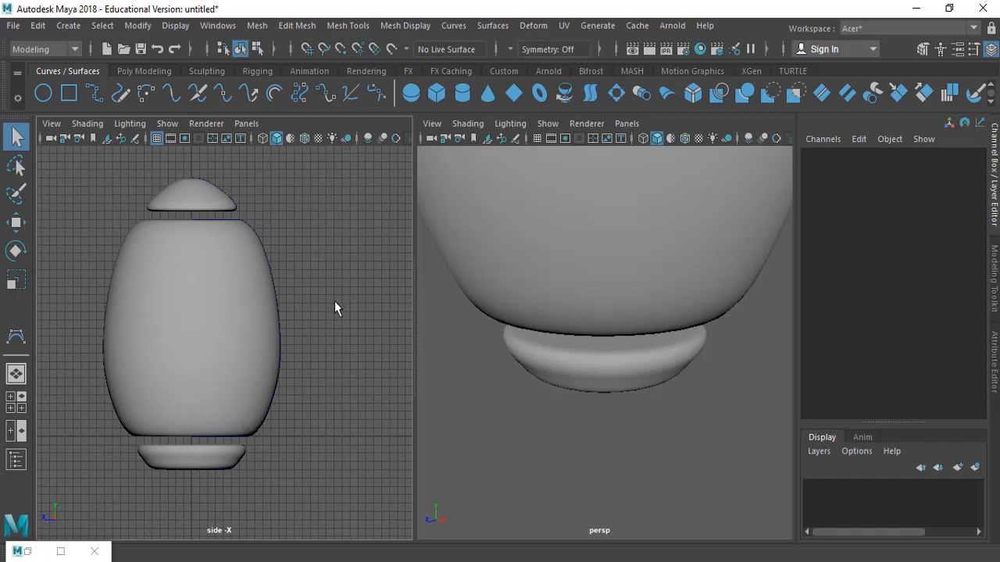
key("4")
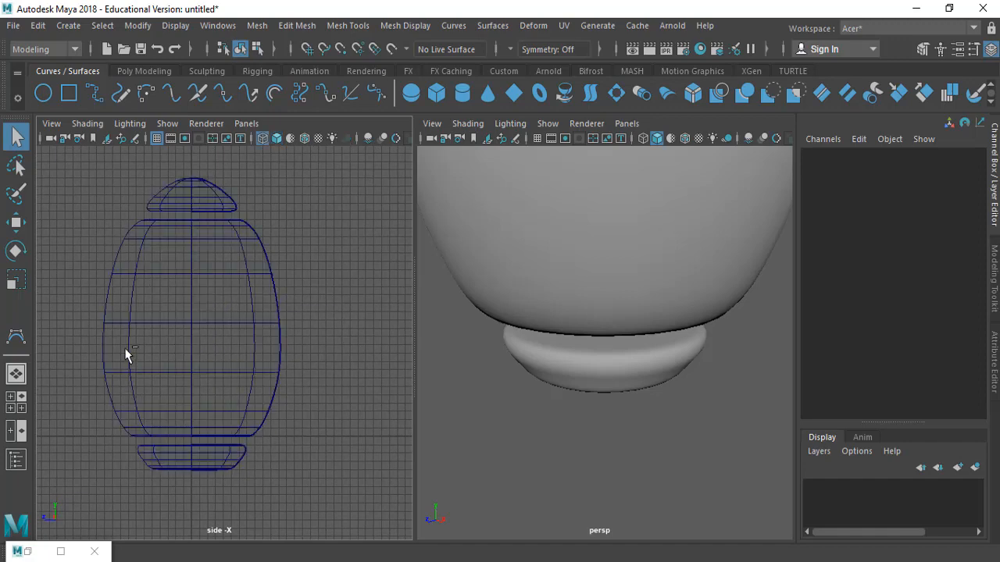
left_click_drag(124, 356, 303, 462, "ctrl+alt")
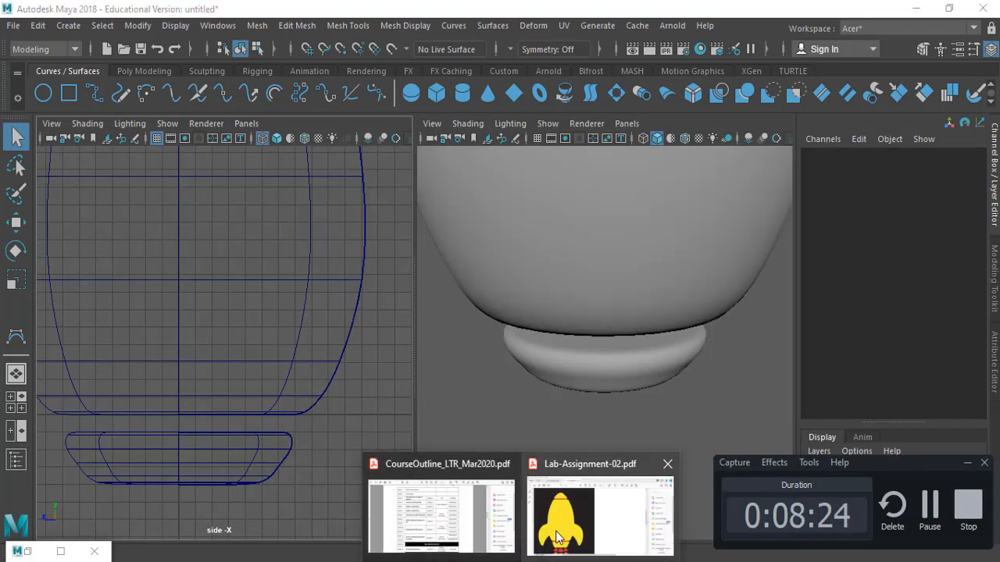
left_click(597, 499)
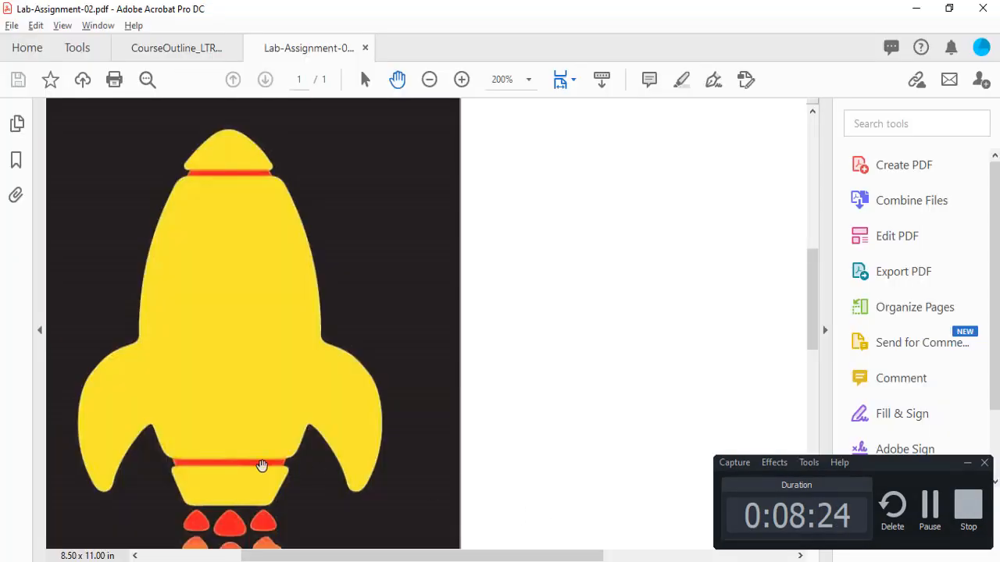
key("alt+Tab")
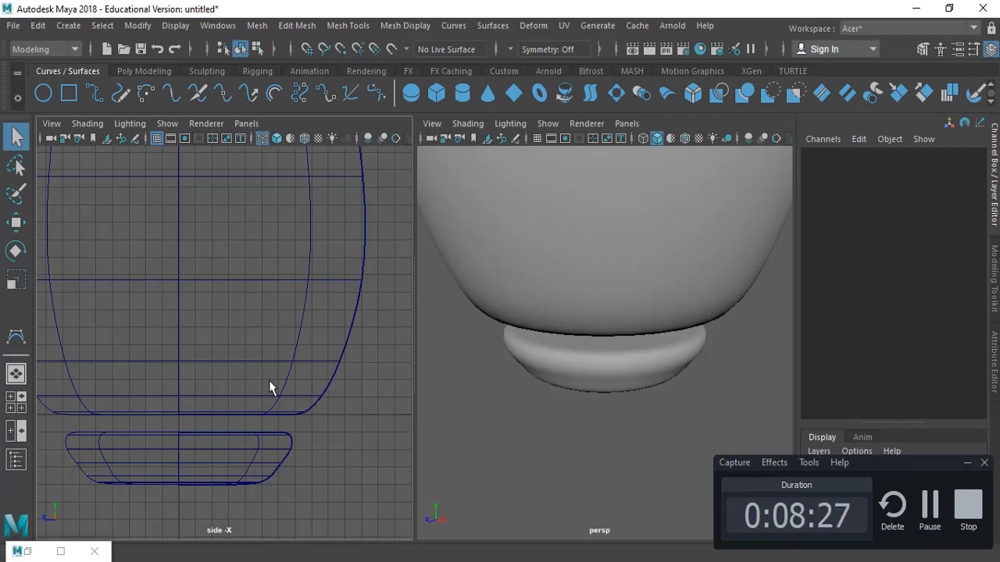
Start a CV curve with grid snapping, placing points from the base's center outward and up toward the body's side
left_click(16, 336)
middle_click_drag(230, 404, 228, 354, "alt")
right_click_drag(228, 354, 263, 358, "alt")
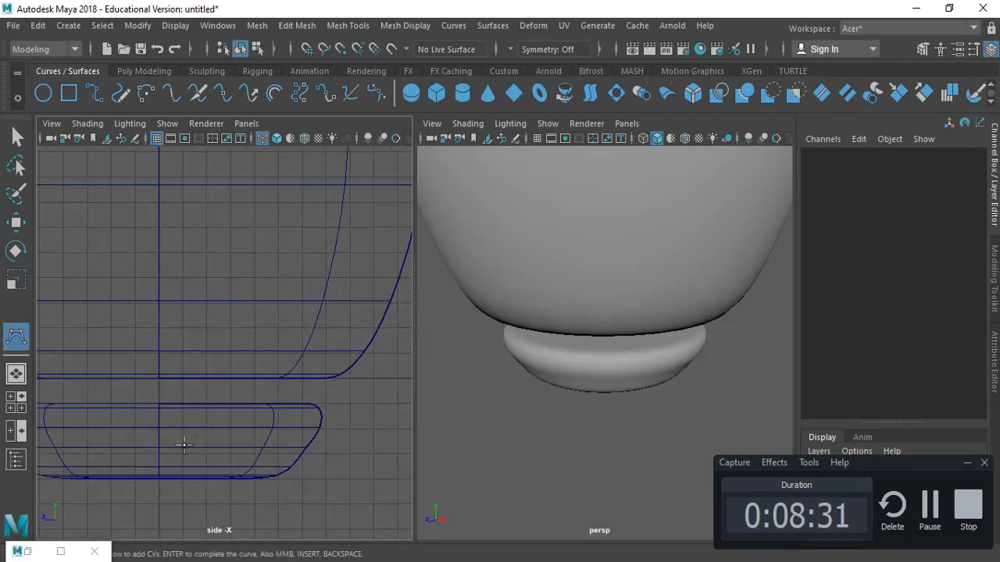
key("x")
left_click(161, 429)
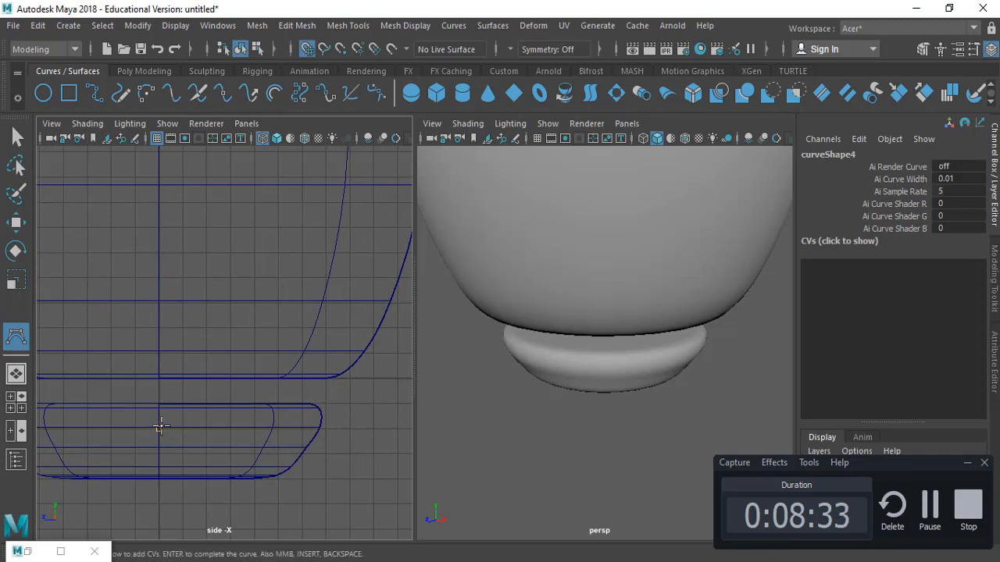
left_click(206, 429)
left_click(229, 428)
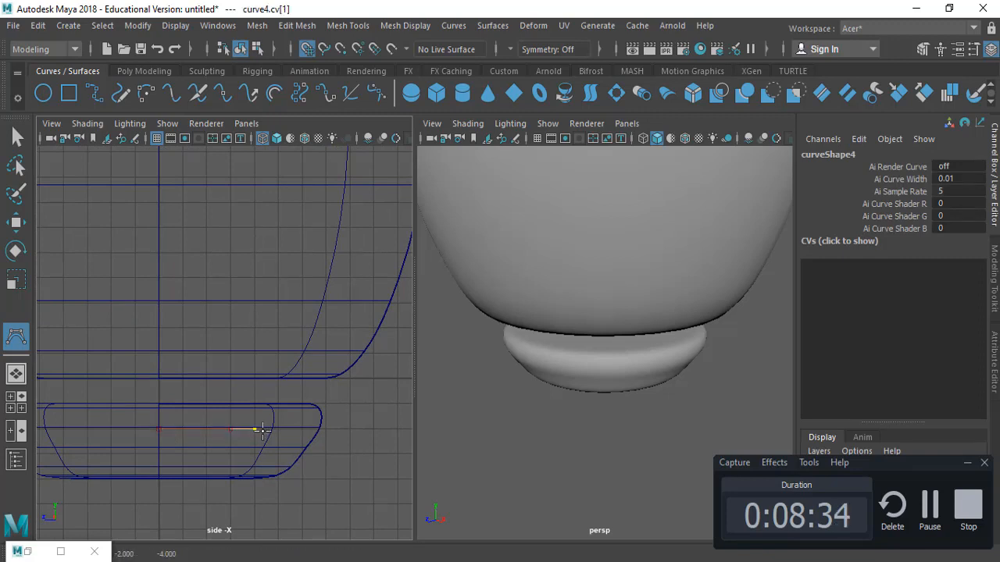
left_click(256, 429)
left_click(278, 429)
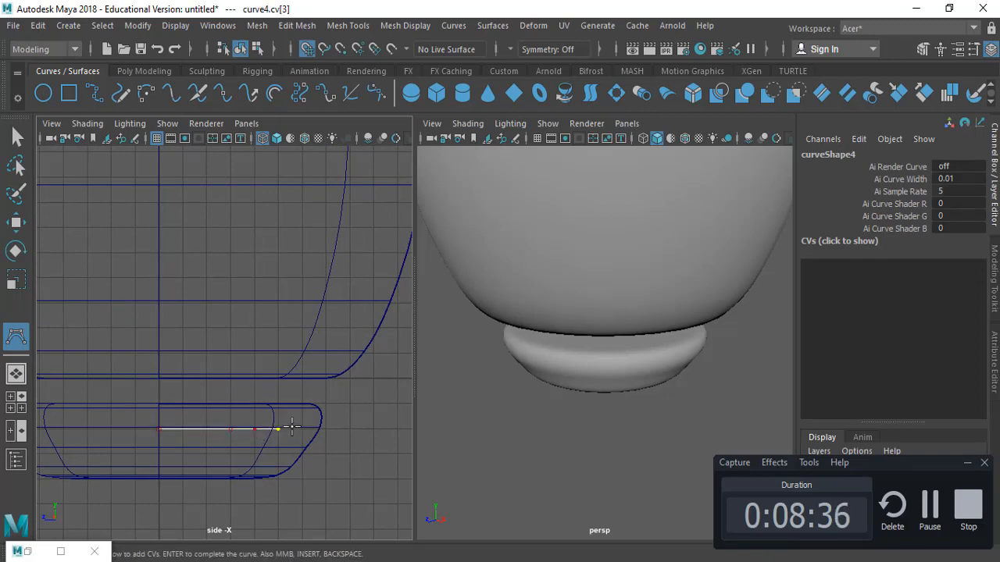
left_click_drag(292, 426, 298, 423)
left_click_drag(308, 405, 316, 379)
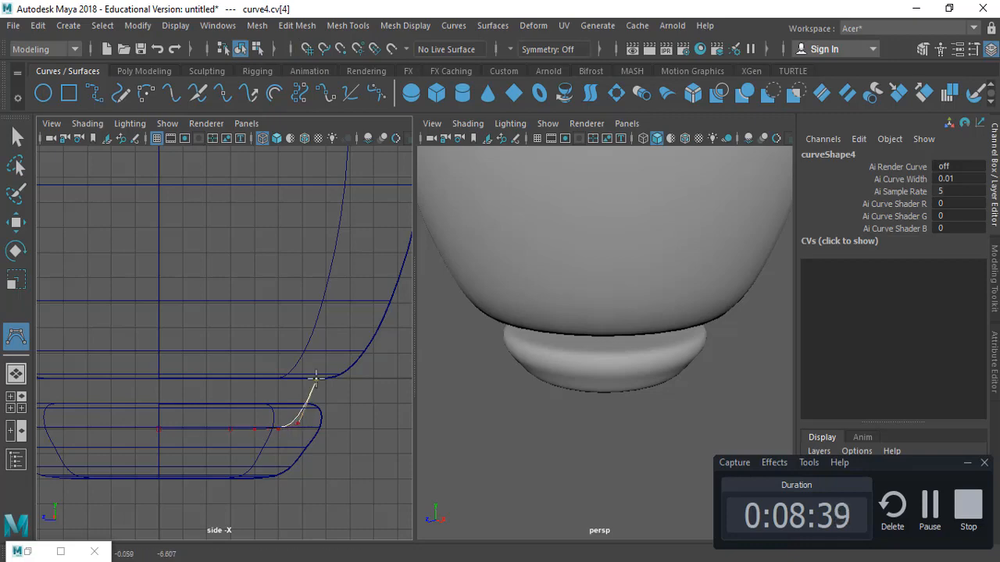
left_click_drag(374, 291, 366, 270)
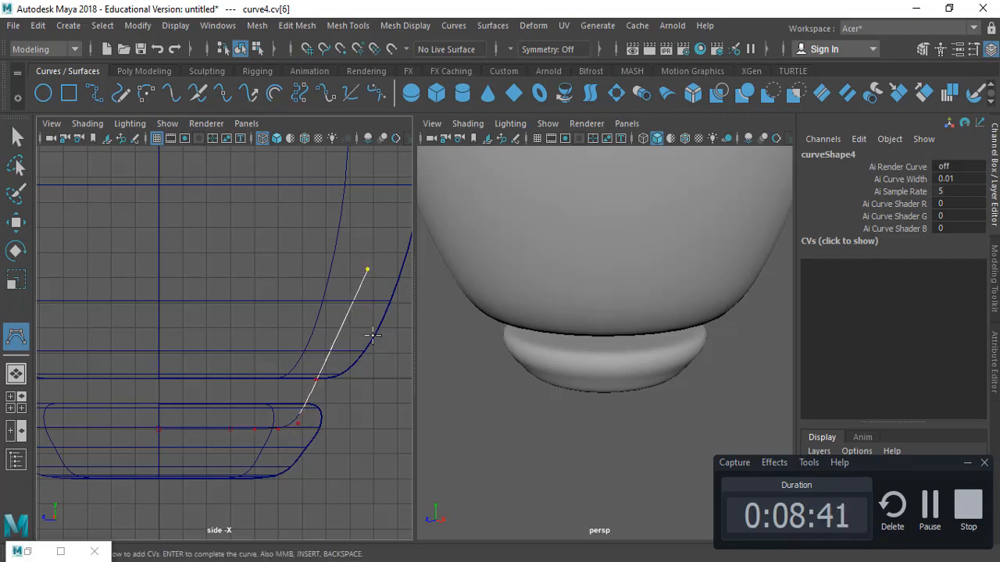
Continue the CV curve up along the body's side and finish it at the top cap's center
middle_click_drag(375, 333, 328, 352, "alt")
right_click_drag(328, 352, 164, 308, "alt")
middle_click_drag(165, 308, 196, 378, "alt")
left_click_drag(279, 306, 274, 326)
left_click_drag(250, 261, 256, 231)
left_click_drag(244, 180, 242, 192)
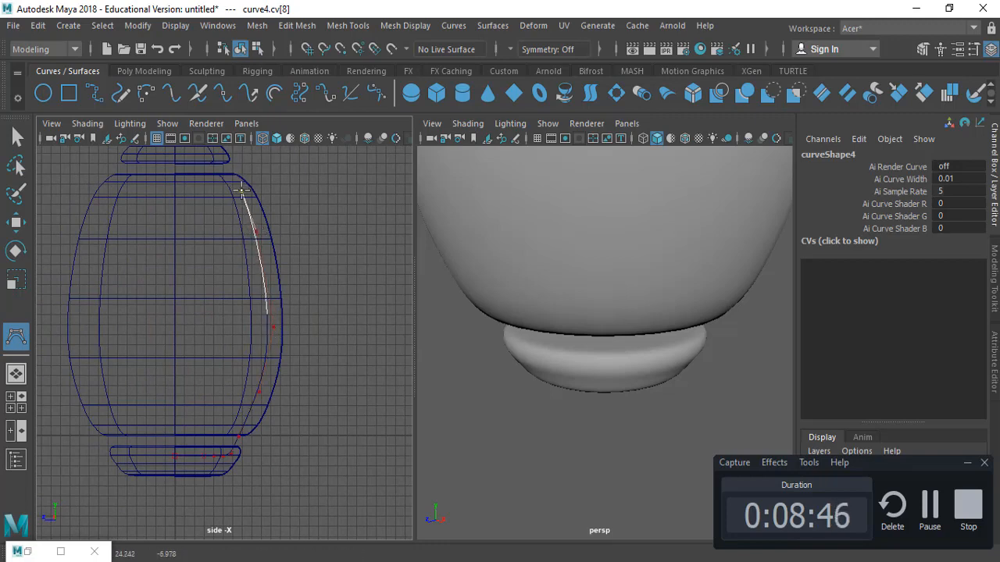
middle_click_drag(234, 235, 266, 324, "alt")
left_click_drag(149, 177, 320, 344, "ctrl+alt")
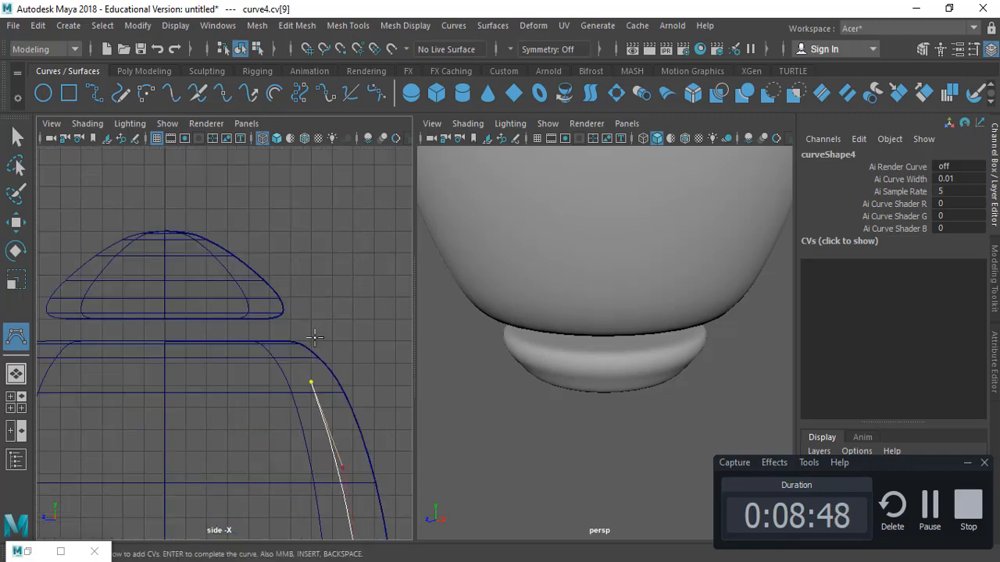
middle_click_drag(277, 308, 283, 325, "alt")
left_click_drag(283, 325, 253, 313)
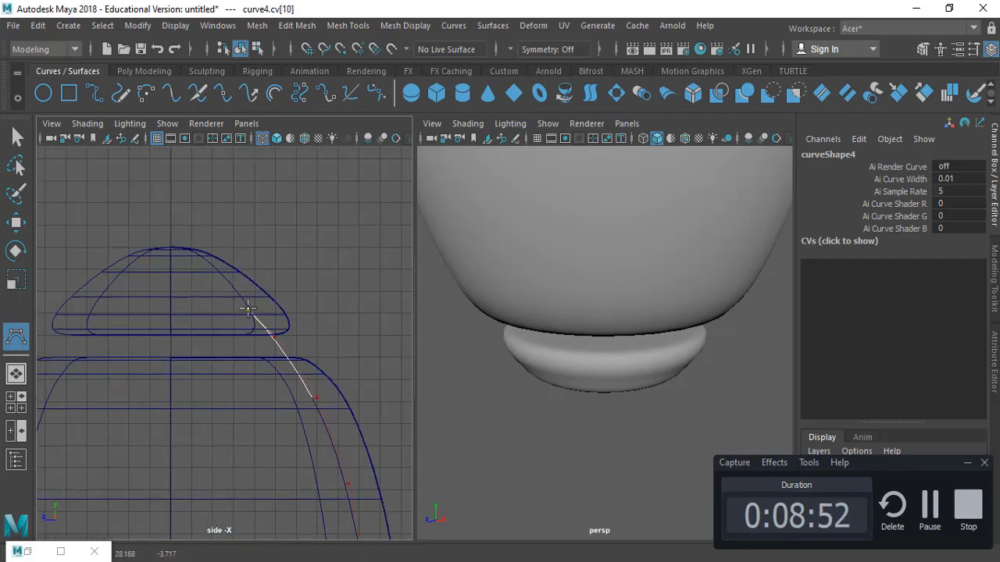
left_click(248, 309)
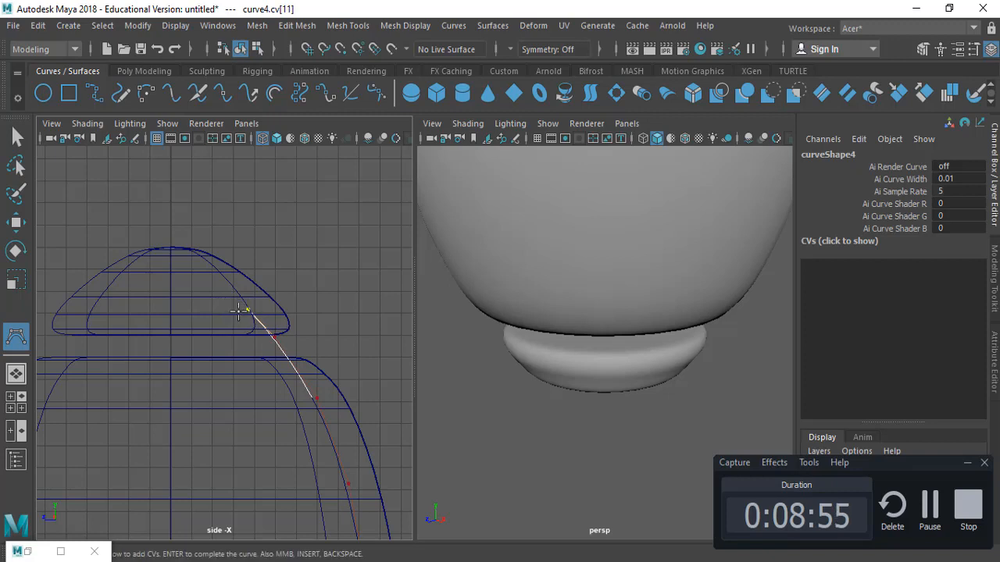
middle_click_drag(239, 314, 245, 318)
key("x")
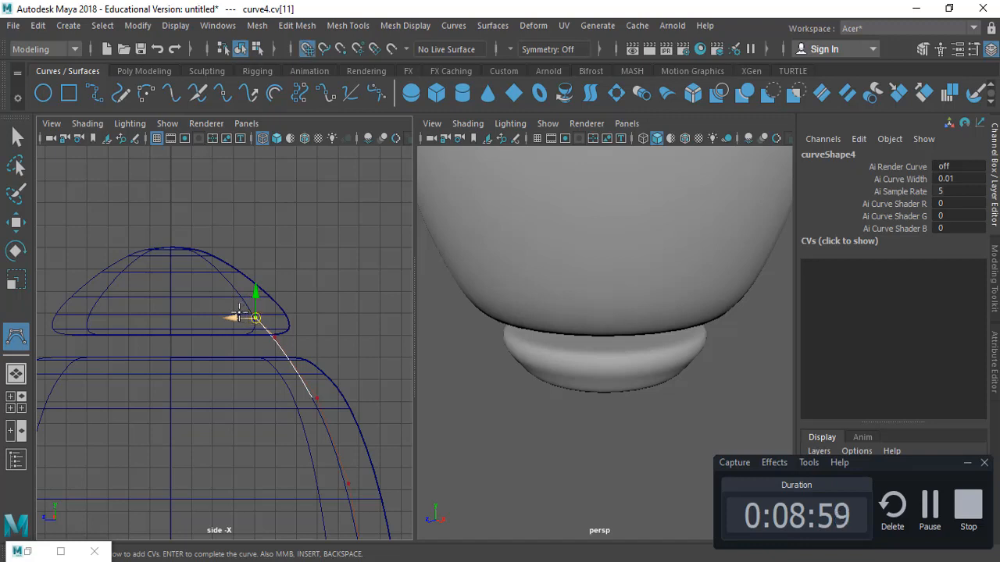
left_click_drag(236, 313, 217, 313)
left_click(192, 313)
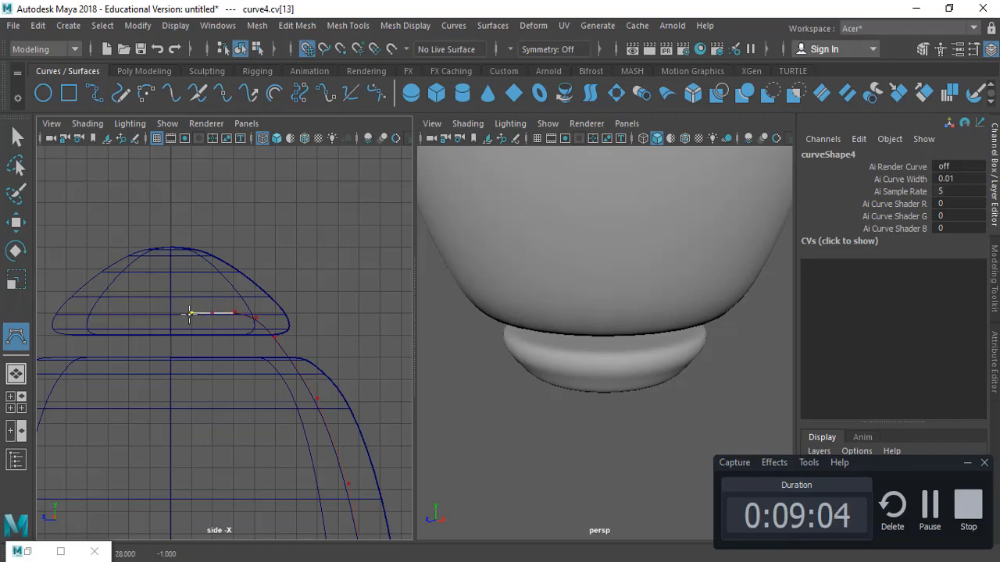
left_click(171, 313)
key("Return")
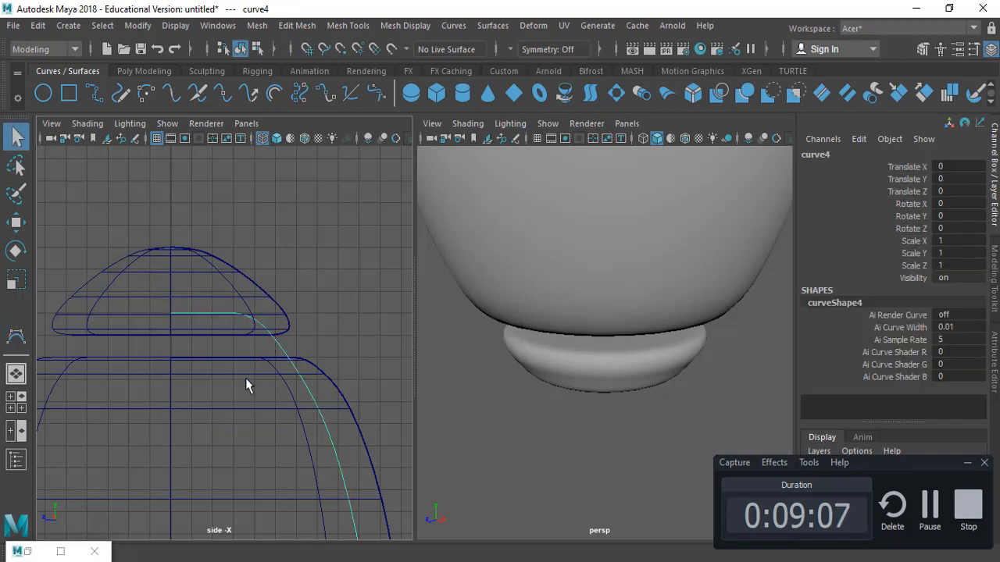
Maximize the side view and move a control vertex of the new curve slightly inward
middle_click_drag(245, 378, 220, 248, "alt")
right_click_drag(255, 305, 109, 326, "alt")
key("space")
right_click_drag(256, 360, 167, 350, "alt")
middle_click_drag(381, 363, 335, 306, "alt")
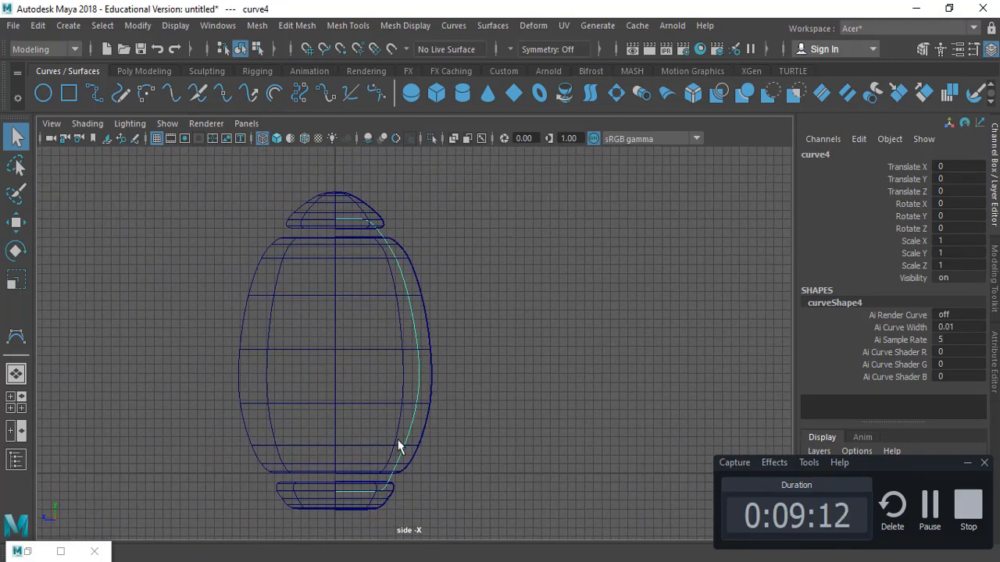
left_click_drag(352, 428, 453, 529, "ctrl+alt")
mouse_move(606, 178)
right_mouse_down()
mouse_move(610, 222)
mouse_move(535, 181)
right_mouse_up()
left_click_drag(239, 247, 480, 457)
key("w")
left_click(243, 360)
left_click_drag(244, 360, 236, 360)
Move the new curve's lower control vertices near the base to tighten its bottom corner
key("q")
left_click_drag(572, 293, 383, 339)
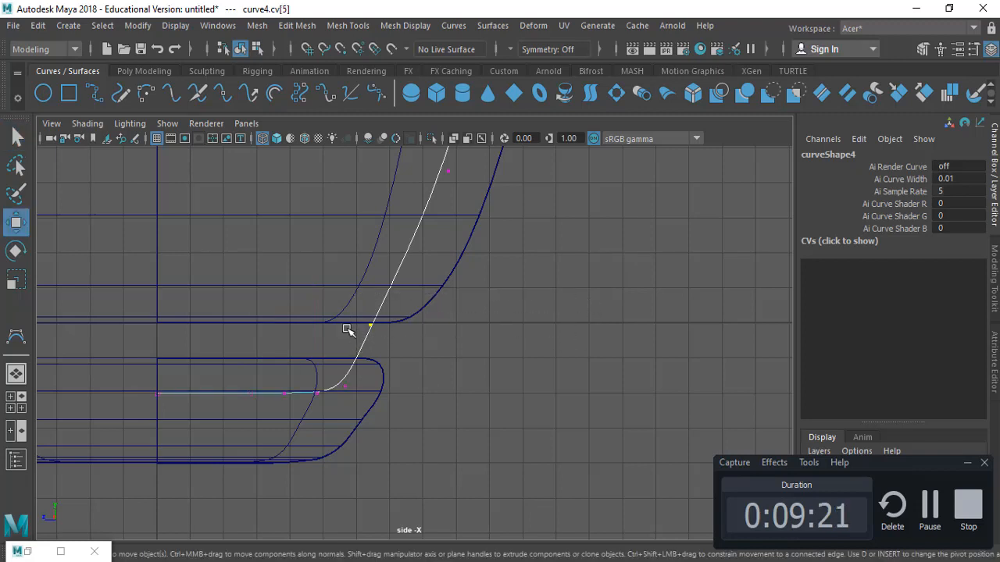
key("w")
left_click_drag(305, 323, 323, 328)
key("q")
left_click_drag(228, 358, 478, 444)
key("w")
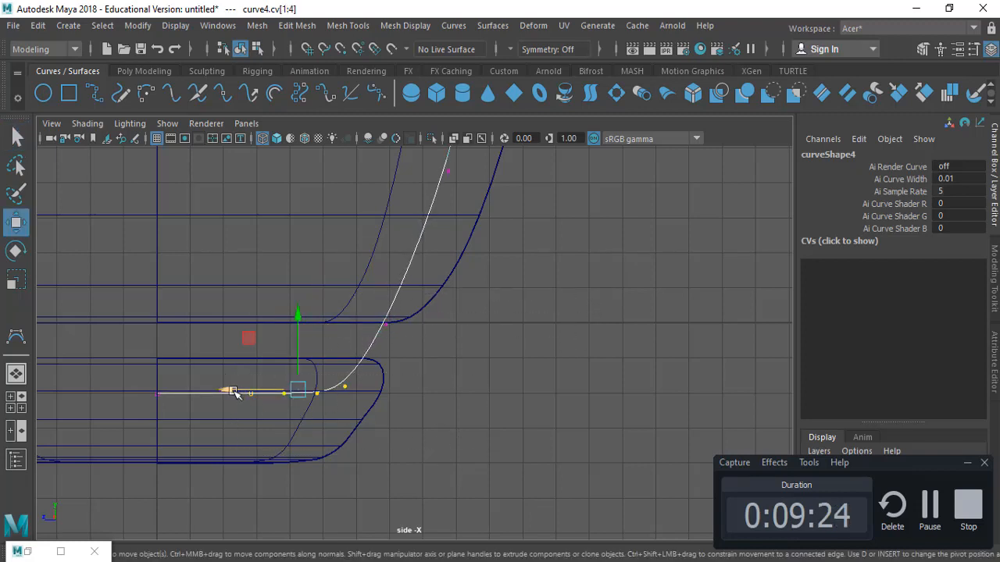
left_click_drag(234, 393, 216, 393)
key("q")
left_click(500, 365)
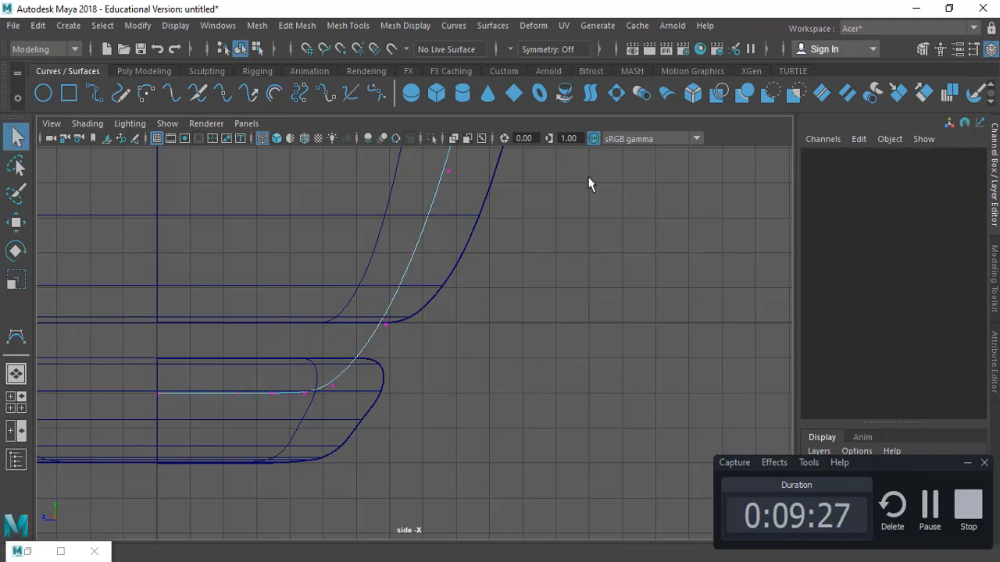
Pull a control vertex on the curve's side inward to refine the body profile, then select the curve
scroll(511, 346, "up", 3)
left_click(398, 299)
key("w")
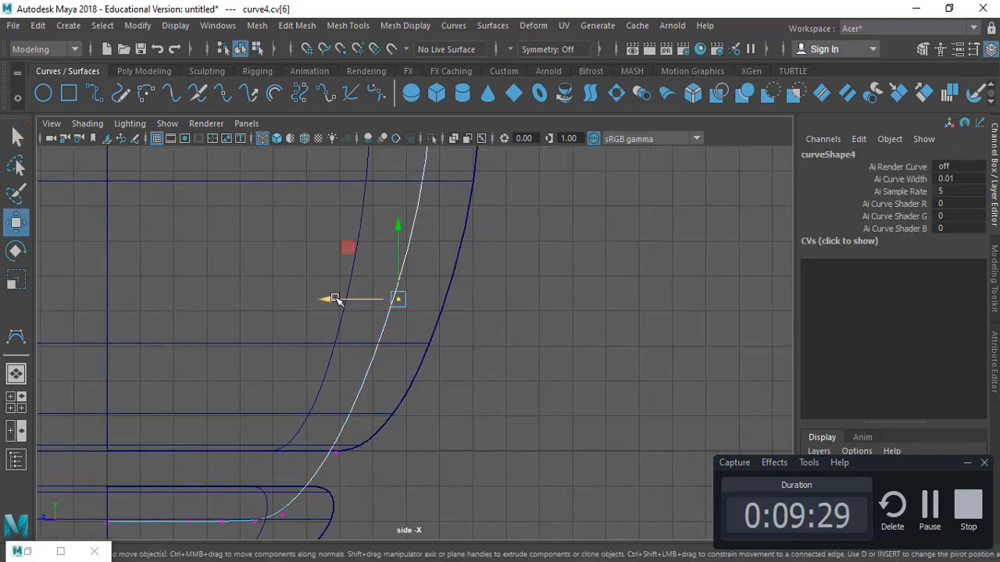
left_click_drag(334, 299, 353, 299)
middle_click_drag(573, 256, 637, 303, "alt")
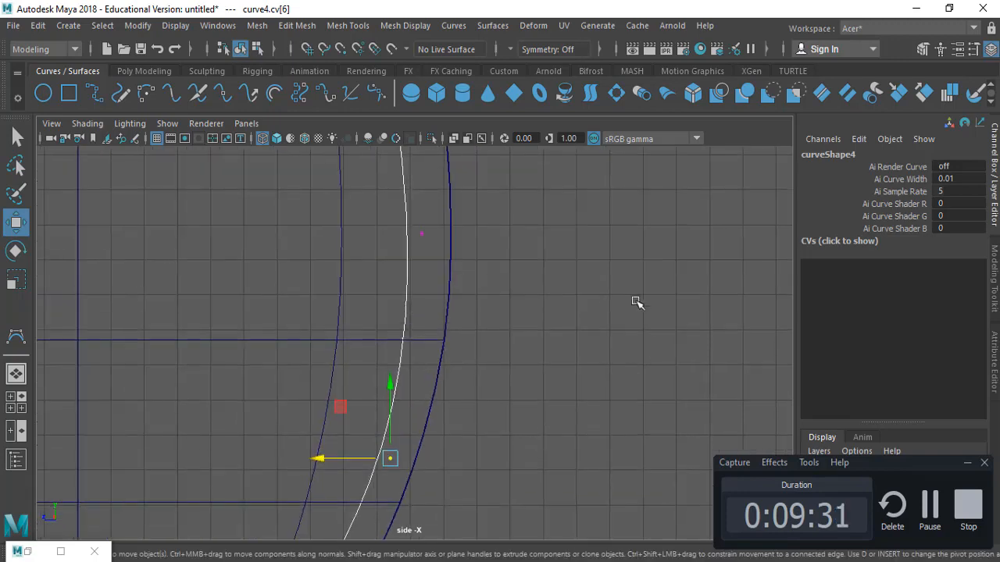
right_click_drag(637, 303, 298, 306, "alt")
middle_click_drag(521, 338, 513, 453, "alt")
right_click_drag(574, 349, 78, 314, "alt")
left_click(595, 283)
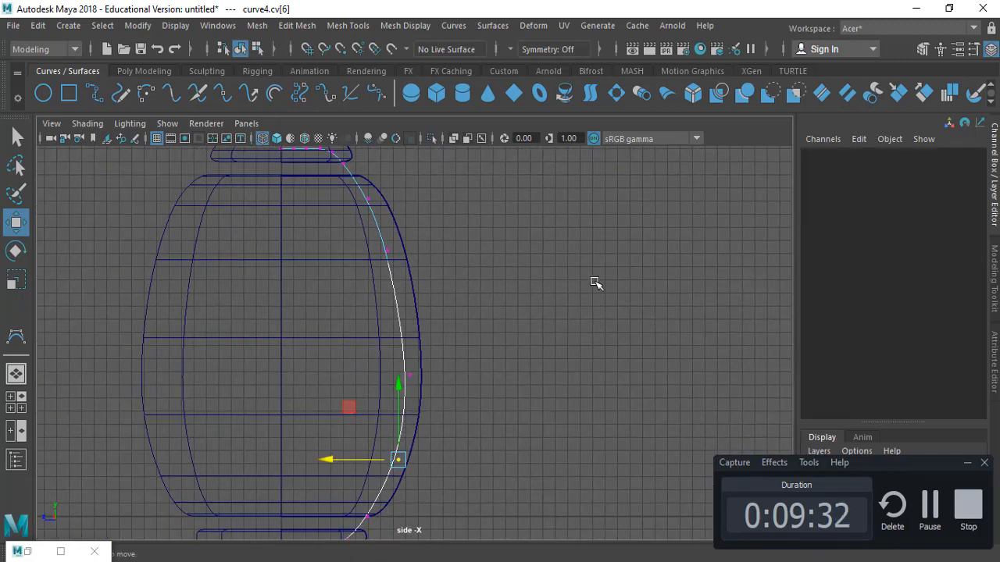
right_click_drag(540, 249, 617, 158)
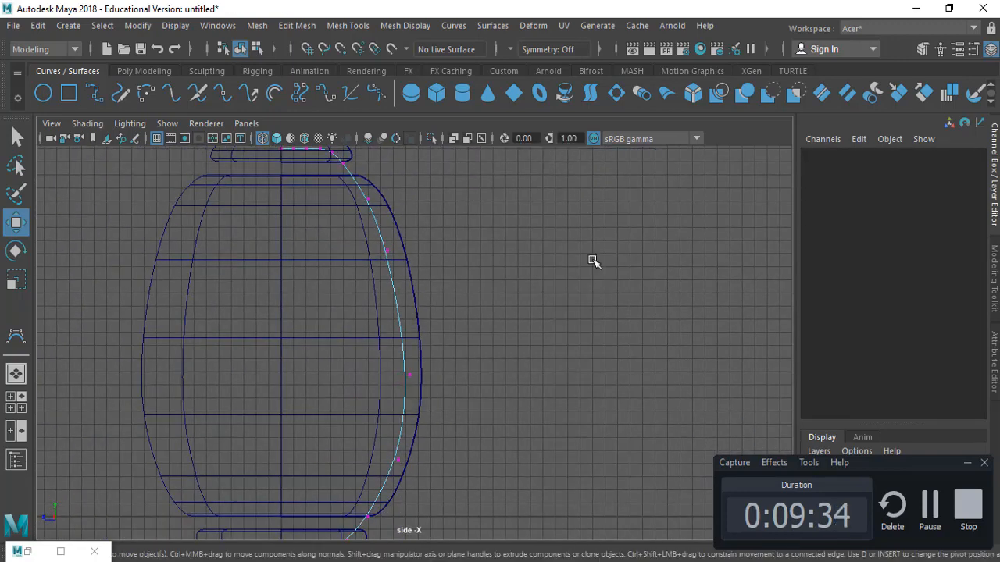
left_click(581, 414)
middle_click_drag(581, 296, 562, 321, "alt")
right_click_drag(543, 329, 293, 308, "alt")
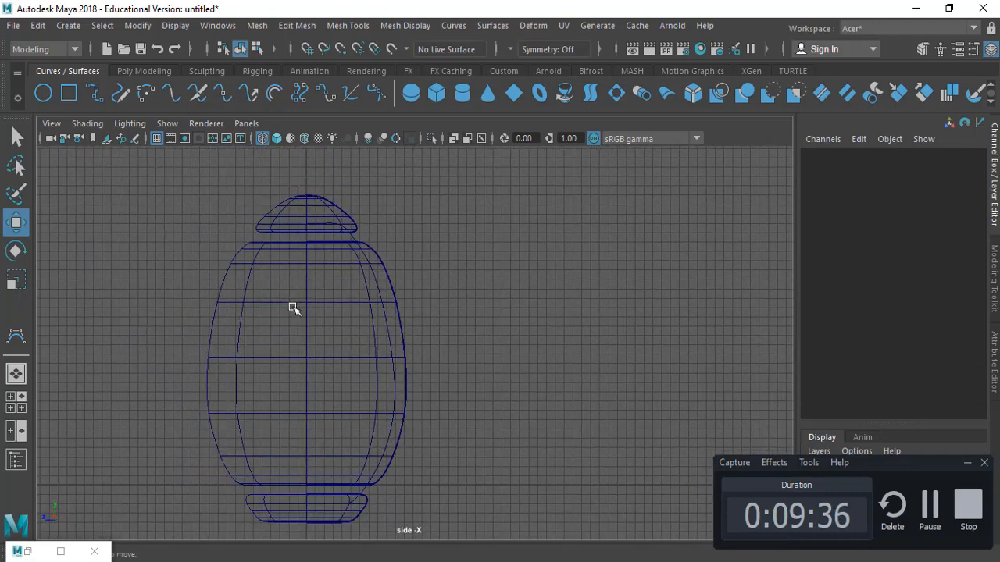
key("q")
left_click(352, 237)
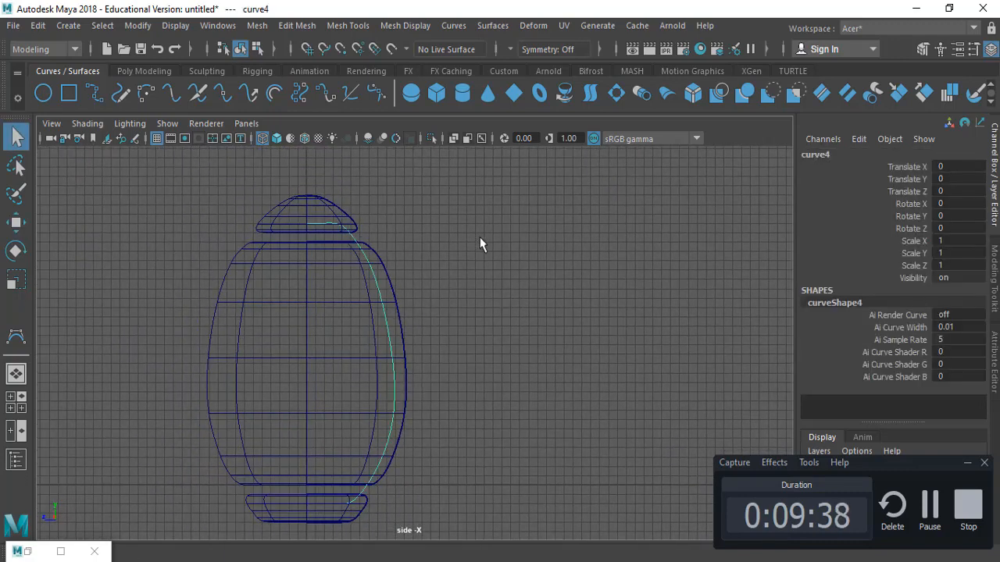
Return to the two-view layout, frame the curve, and revolve the new body curve into a surface
key("space")
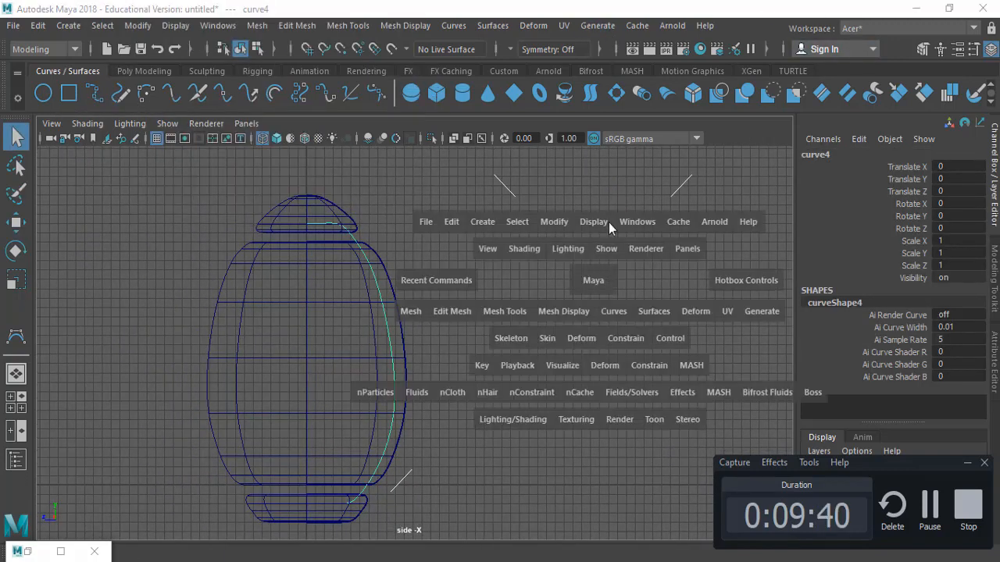
key("f")
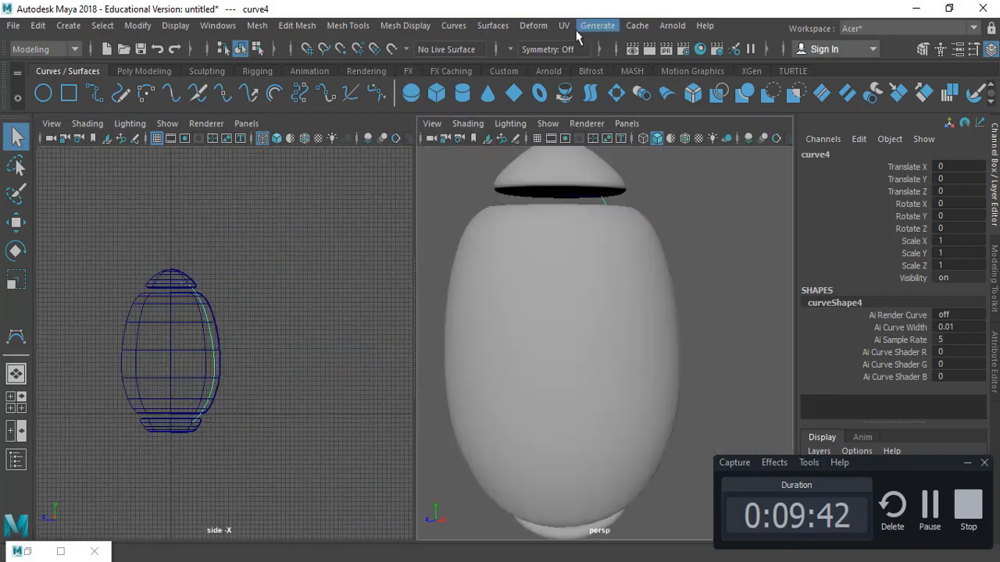
left_click(492, 25)
left_click(531, 94)
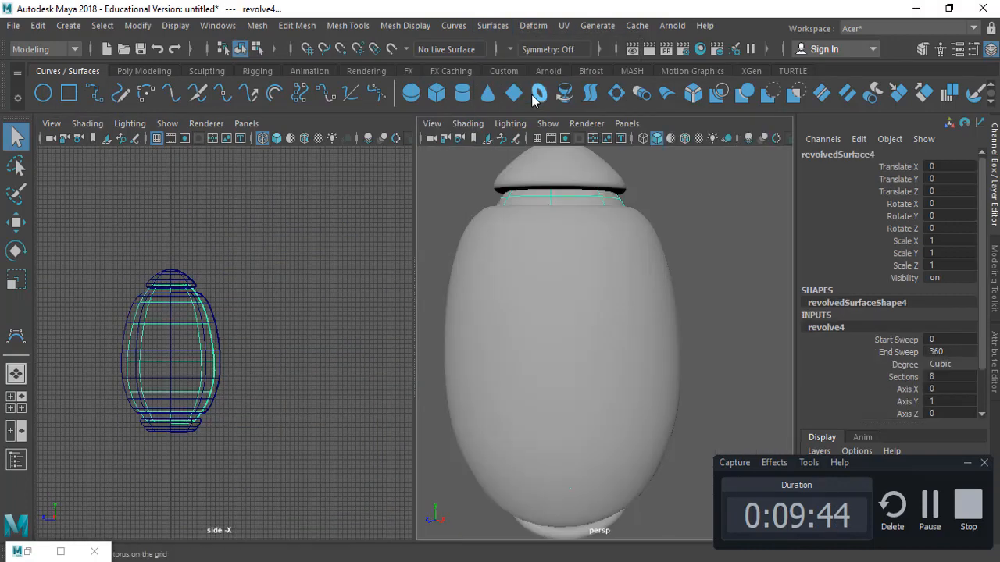
Deselect and orbit, zoom and pan the views to inspect the revolved rocket surfaces
left_click(738, 242)
scroll(637, 297, "down", 5)
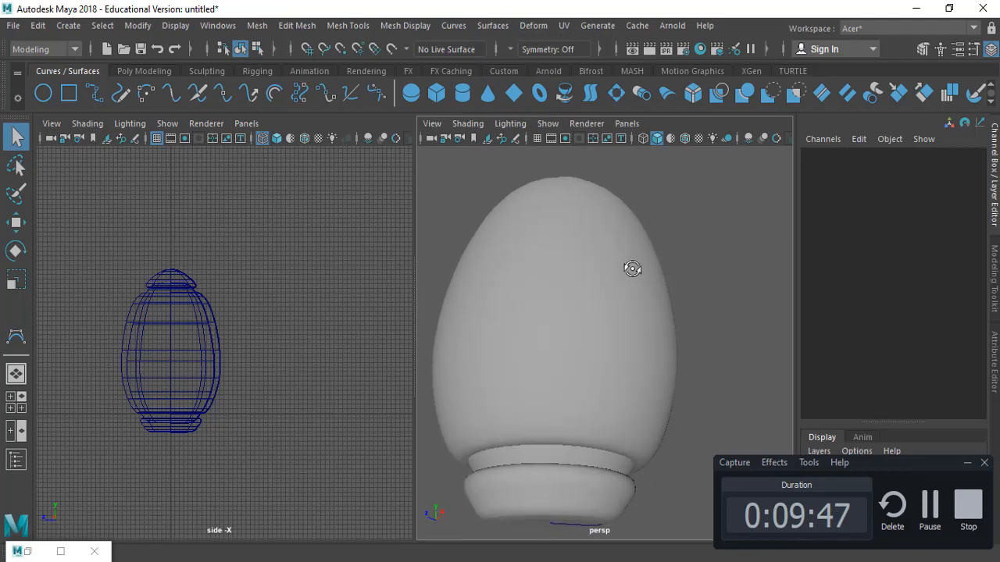
left_click_drag(622, 306, 617, 330, "alt")
scroll(205, 386, "up", 4)
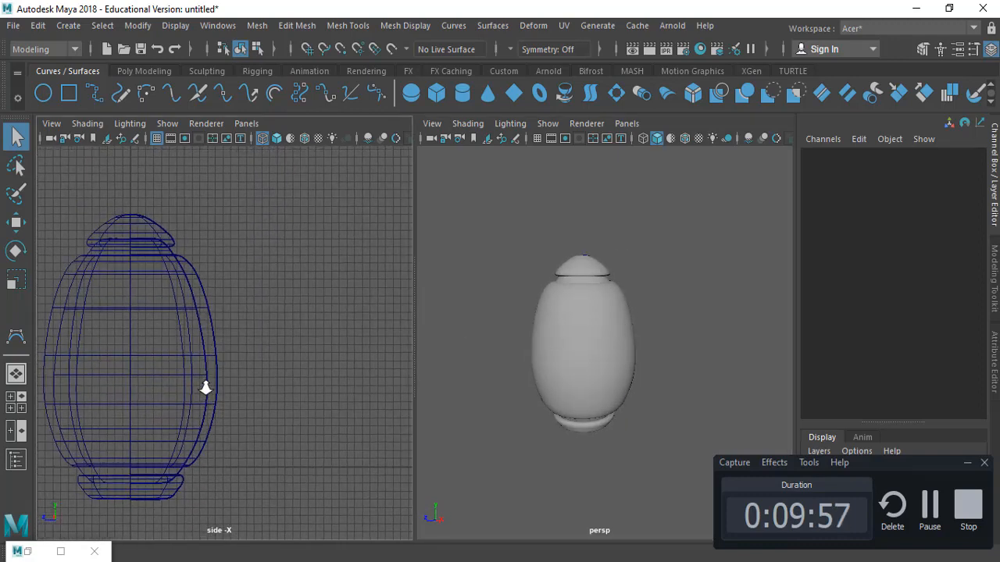
middle_click_drag(201, 359, 282, 342, "alt")
scroll(297, 346, "up", 3)
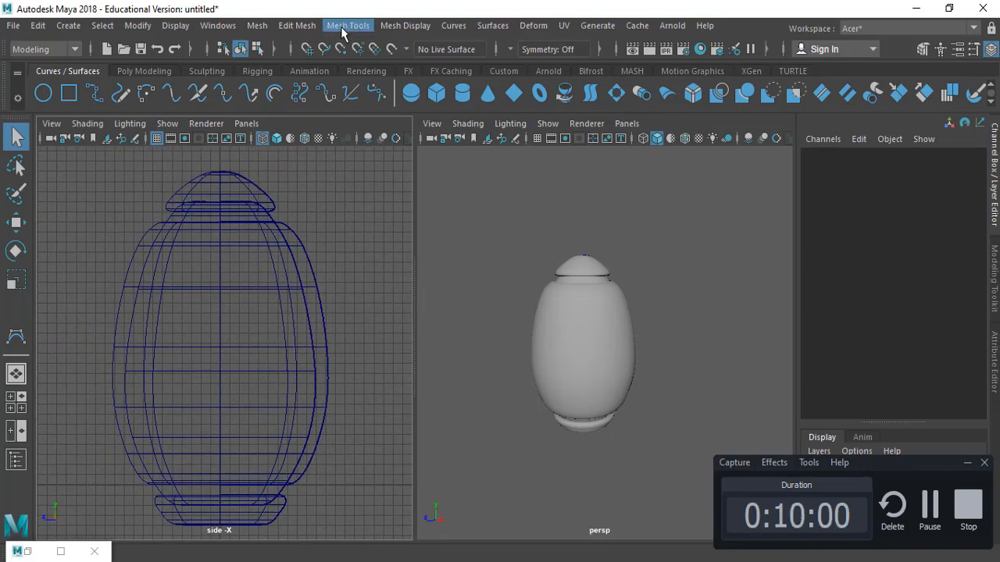
Open the Outliner, select the base ring curve (curve2), and move it up about 0.611 units
left_click(224, 26)
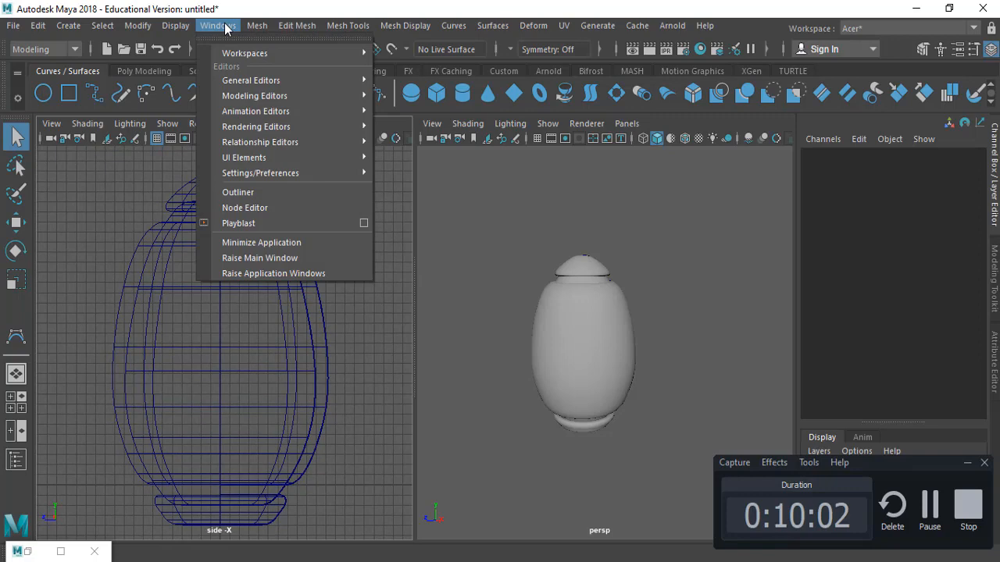
left_click(267, 192)
left_click(673, 285)
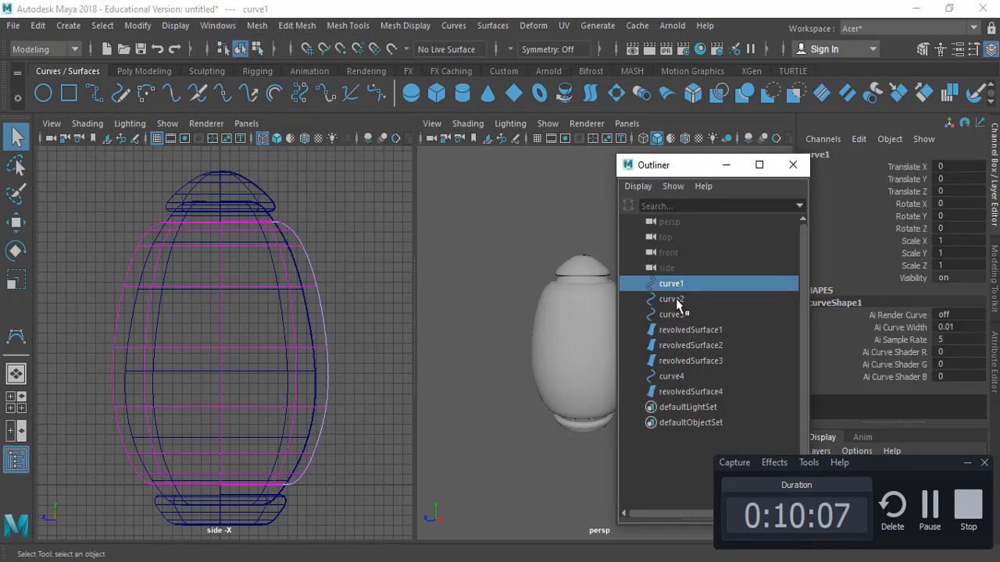
left_click(677, 302)
middle_click_drag(257, 393, 239, 323, "alt")
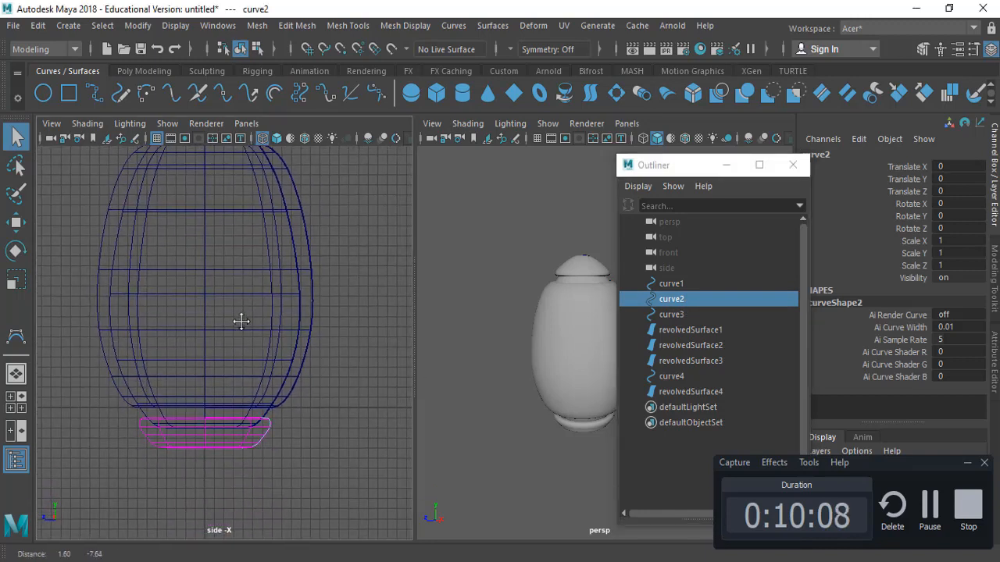
left_click_drag(549, 433, 525, 281, "alt")
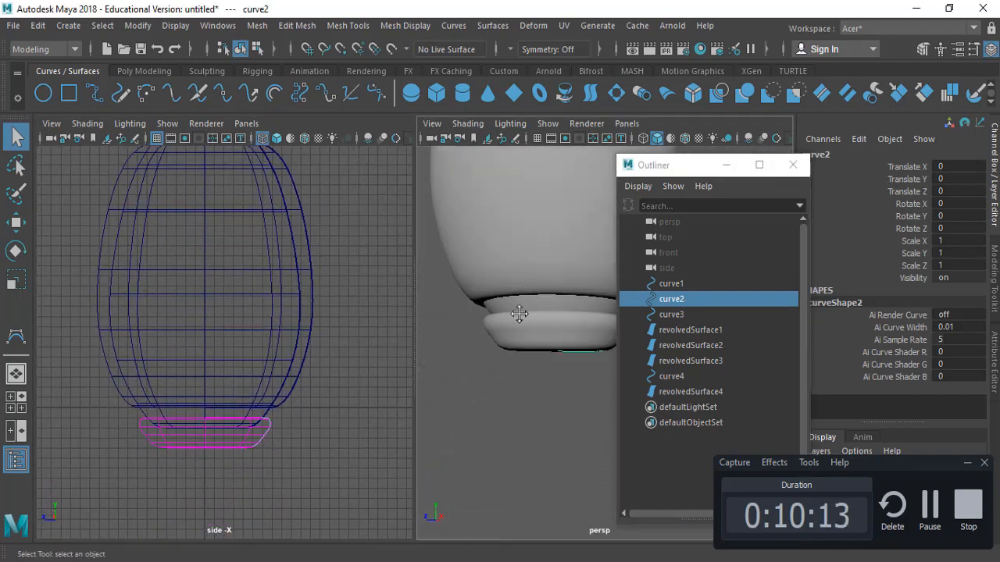
middle_click_drag(519, 313, 469, 348, "alt")
key("w")
left_click_drag(207, 335, 211, 328)
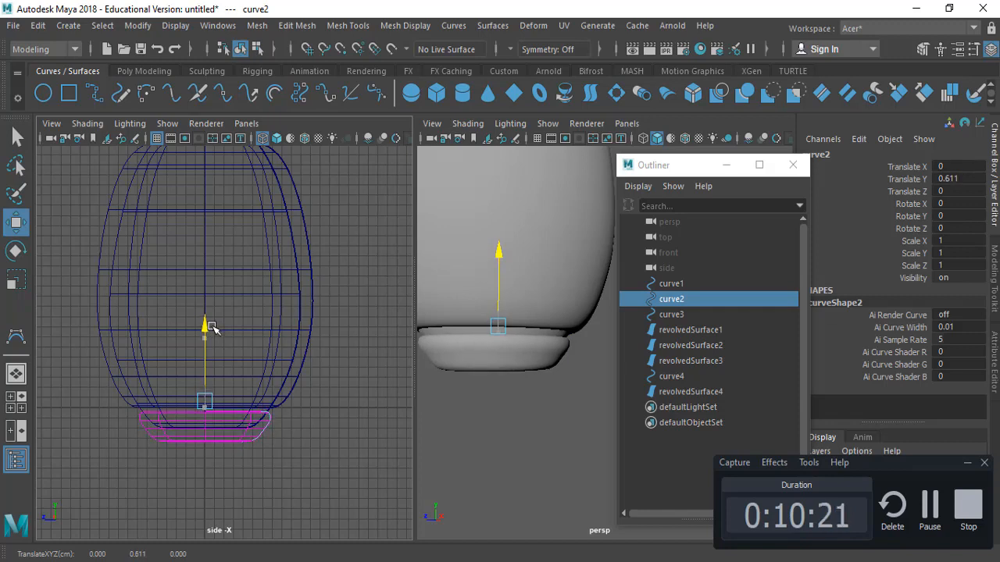
Select the top cap curve (curve3) and move it down about 0.609 units to seat it on the body
key("q")
middle_click_drag(515, 378, 530, 430, "alt")
right_click_drag(530, 431, 527, 321, "alt")
left_click_drag(527, 322, 527, 346, "alt")
left_click(691, 314)
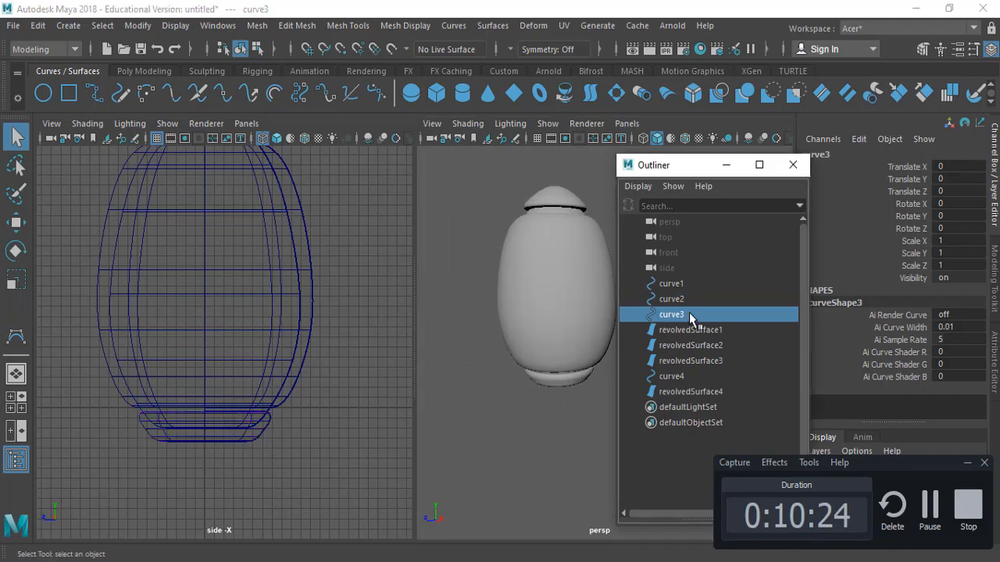
middle_click_drag(357, 359, 335, 426, "alt")
key("w")
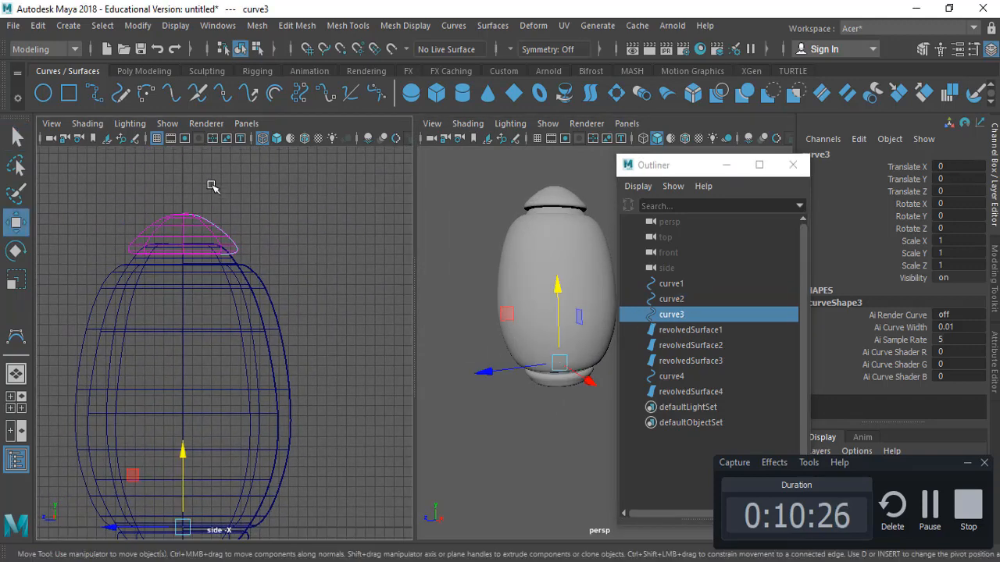
scroll(296, 317, "up", 4)
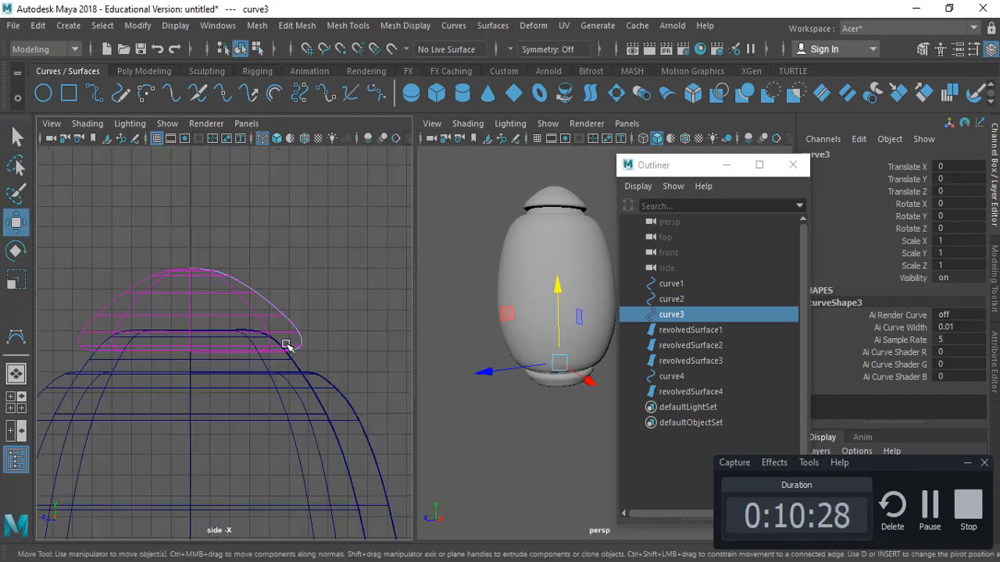
mouse_move(285, 345)
middle_mouse_down("alt")
mouse_move(305, 226)
mouse_move(306, 237)
middle_mouse_up("alt")
middle_click_drag(272, 387, 293, 200, "alt")
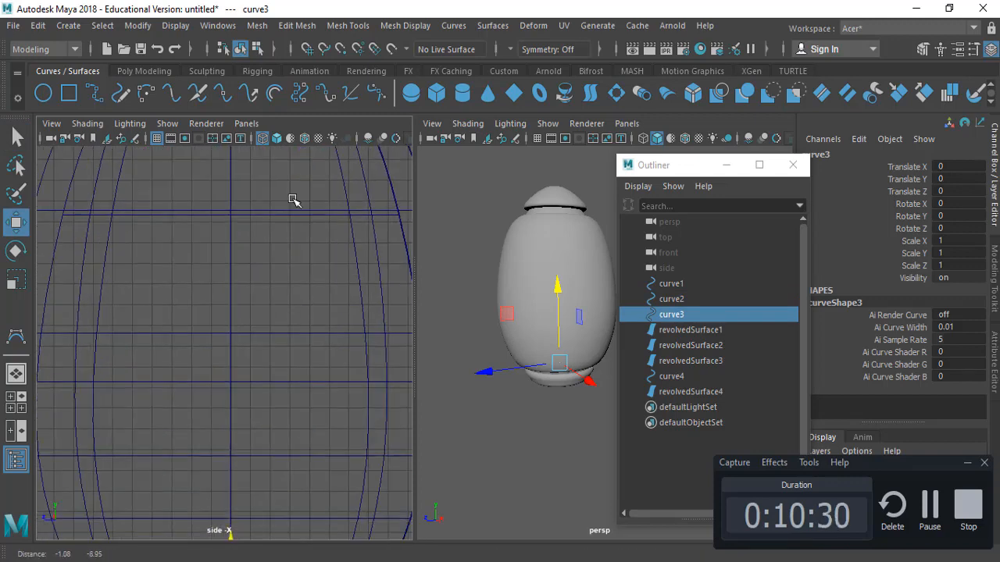
key("a")
left_click_drag(227, 401, 228, 410)
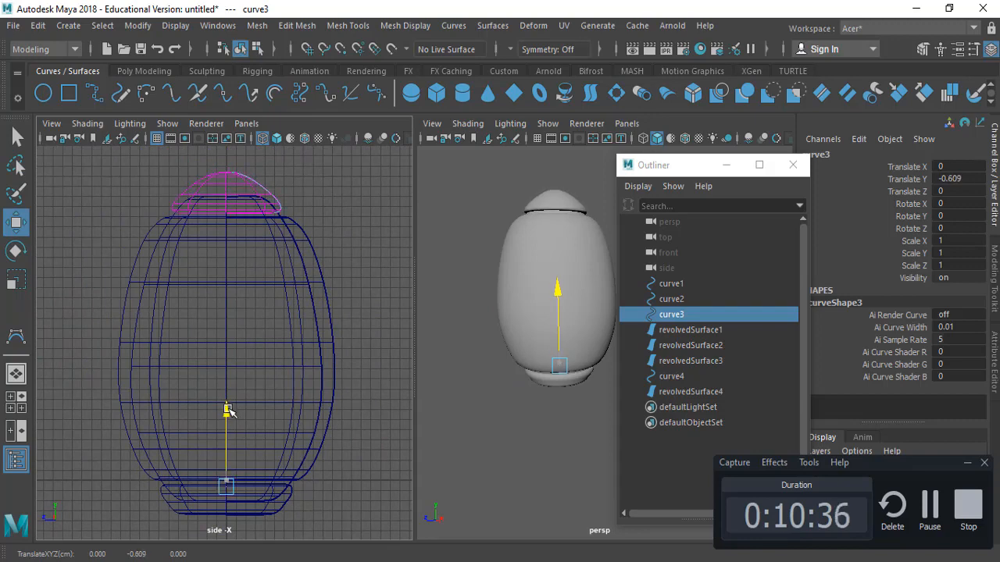
Deselect and orbit the perspective view to check the assembled rocket shape
left_click(519, 418)
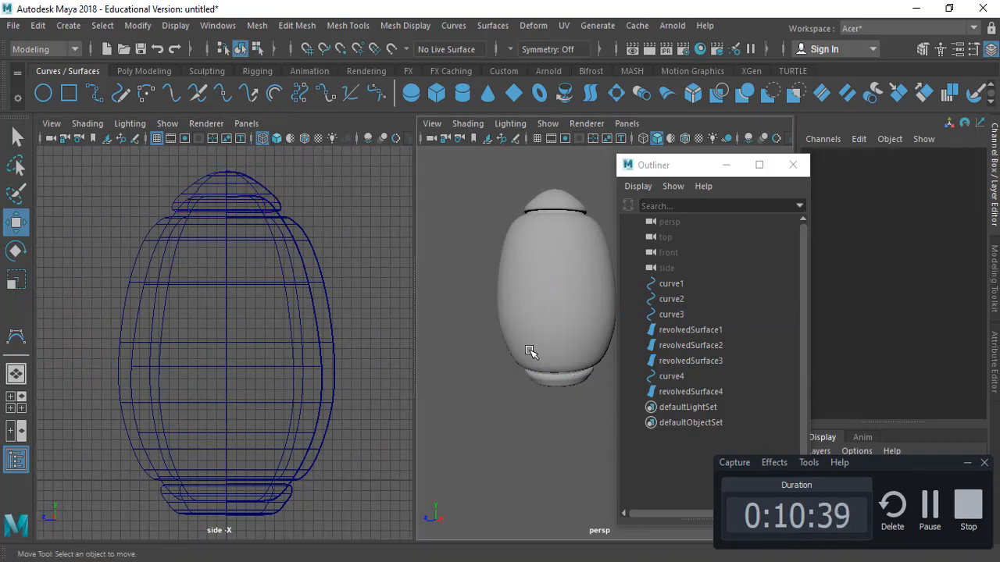
left_click_drag(531, 351, 558, 389, "alt")
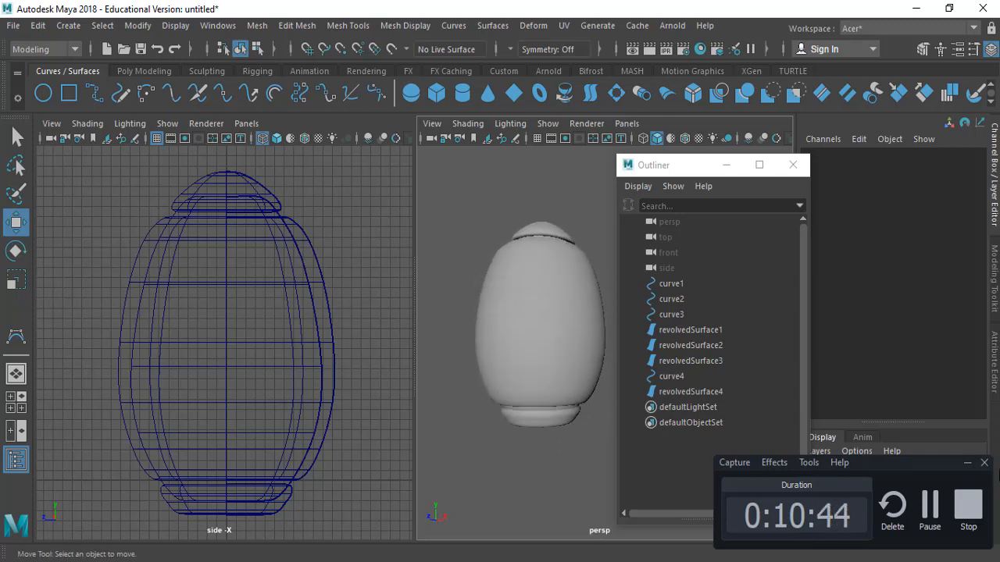
left_click(967, 464)
left_click_drag(512, 425, 528, 446, "alt")
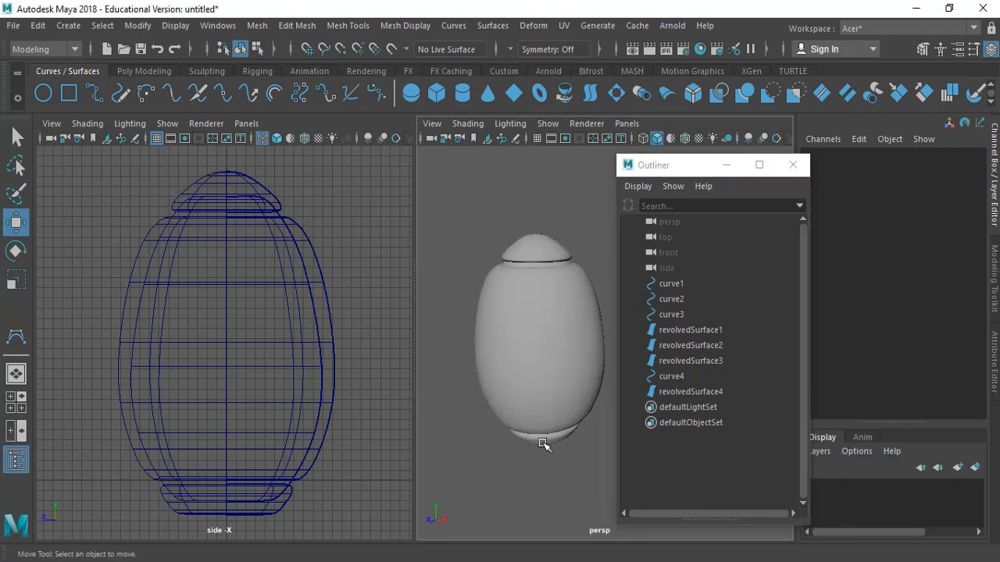